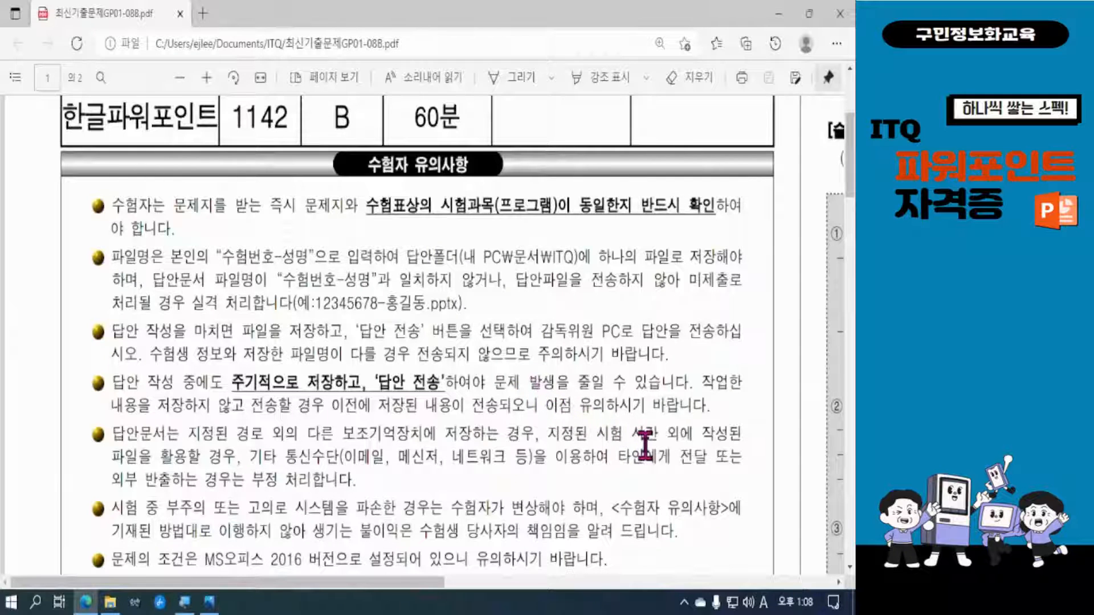
Read the candidate notices (수험자 유의사항) and answer-writing guidelines (답안 작성요령), including the A4 slide size rule
scroll(645, 445, down, 1)
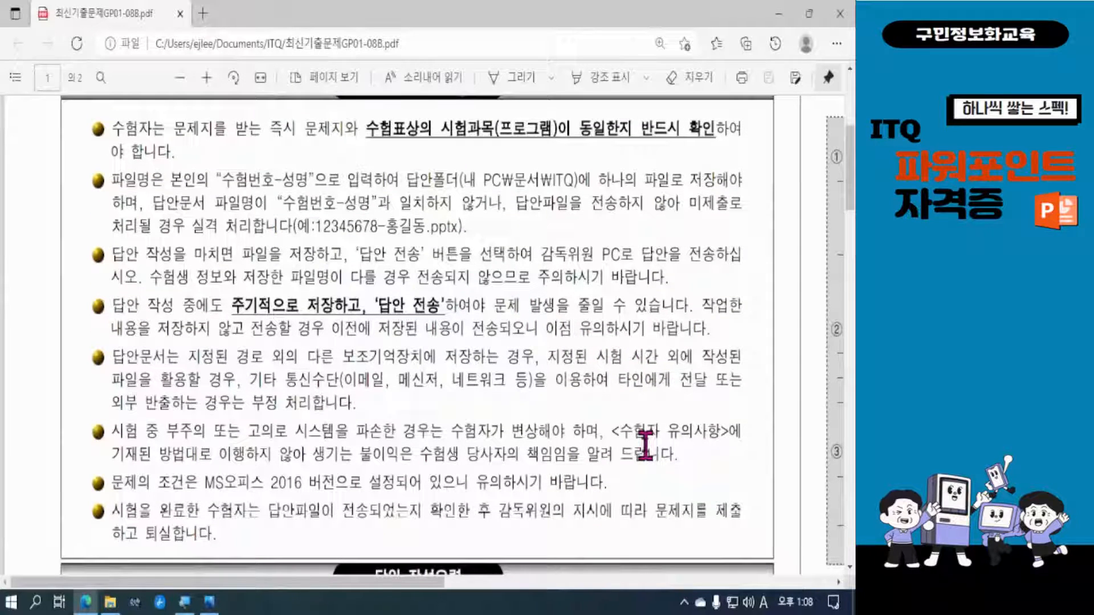
scroll(645, 446, down, 1)
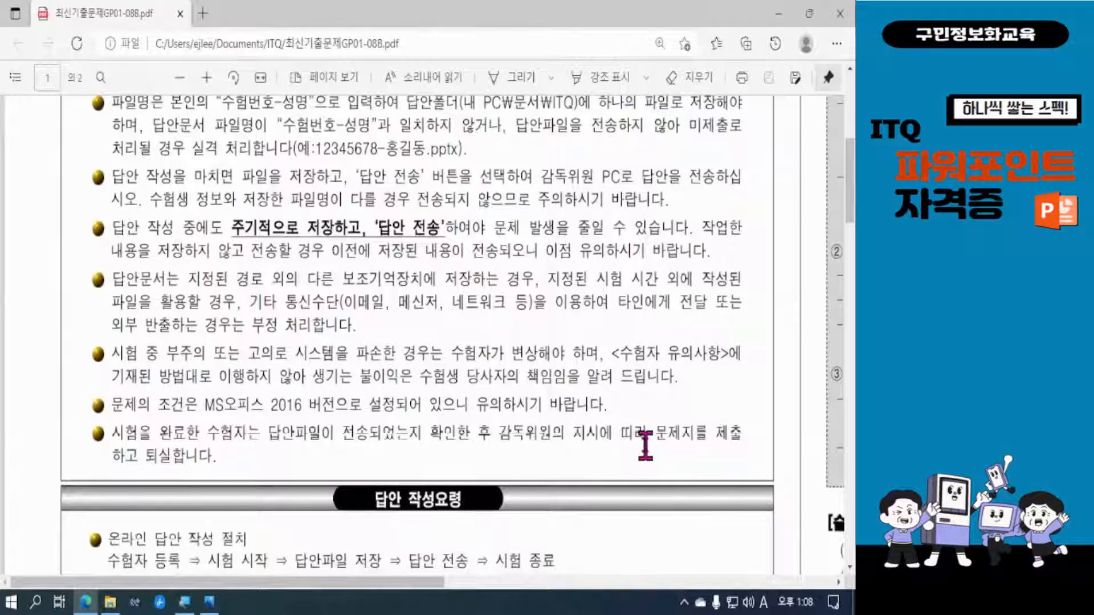
scroll(645, 445, down, 2)
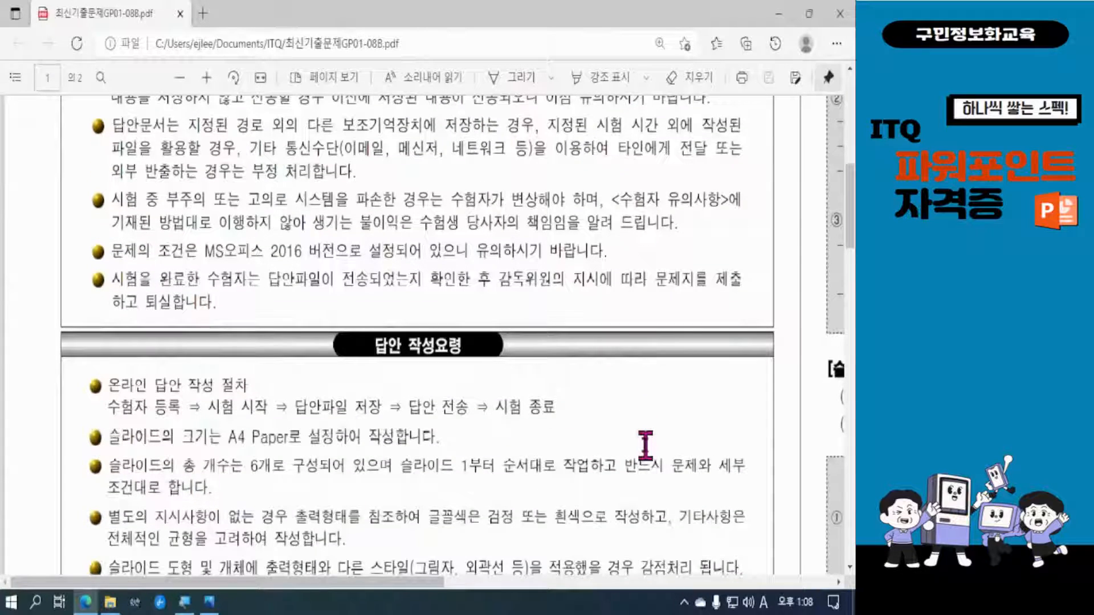
scroll(646, 445, down, 1)
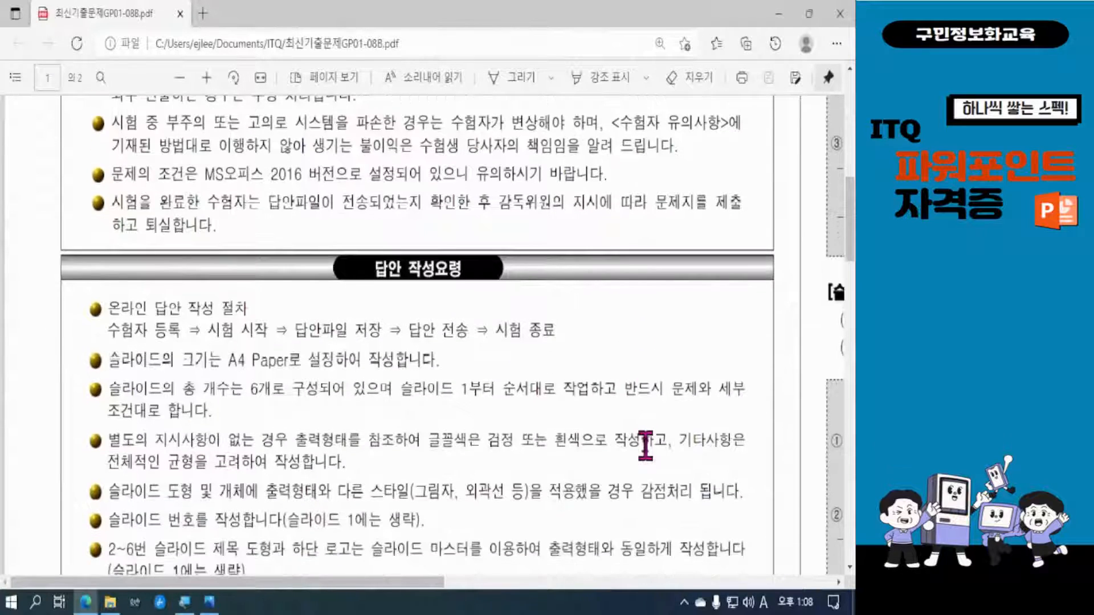
scroll(645, 446, down, 1)
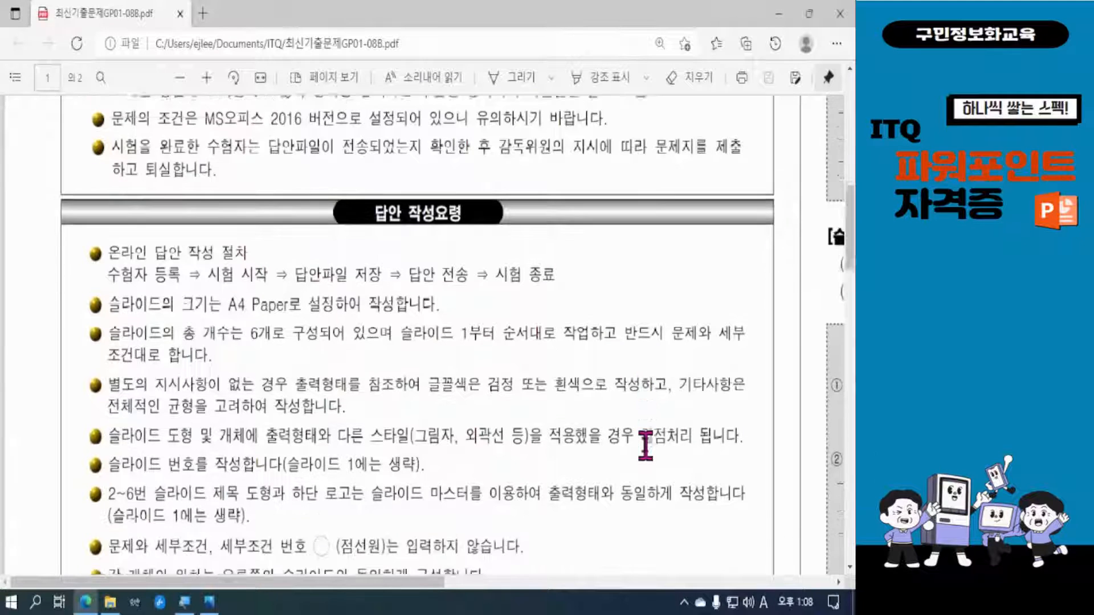
scroll(646, 445, down, 1)
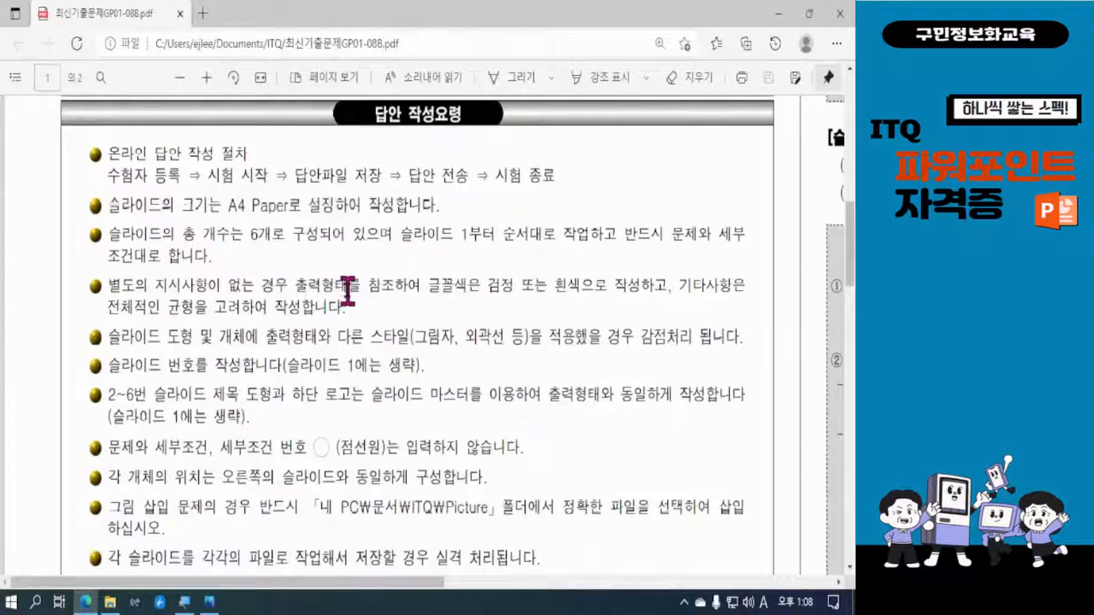
drag(107, 205, 295, 216)
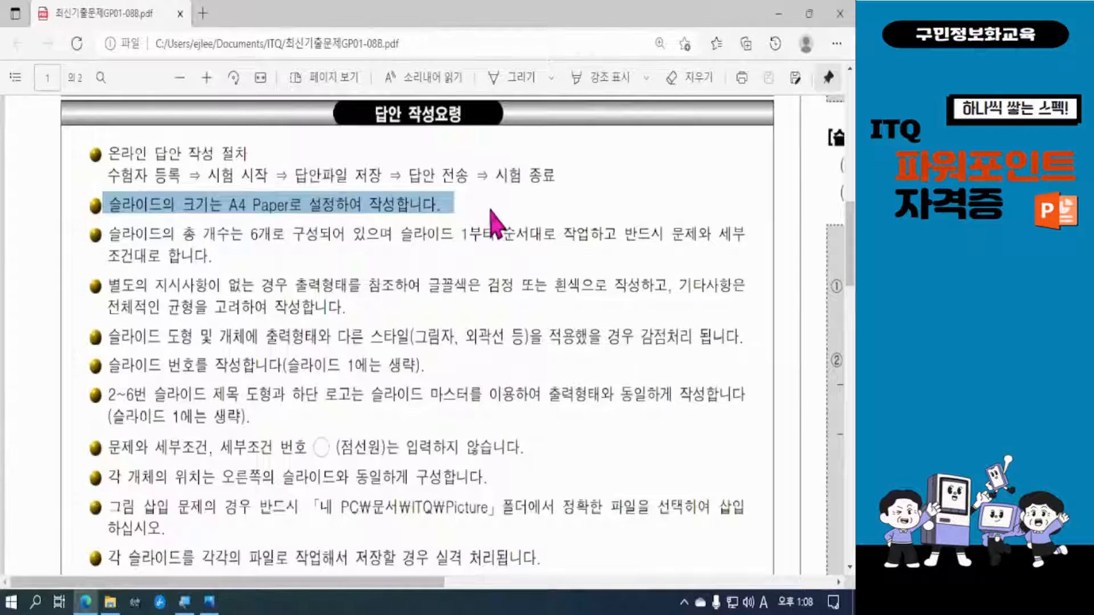
click(463, 240)
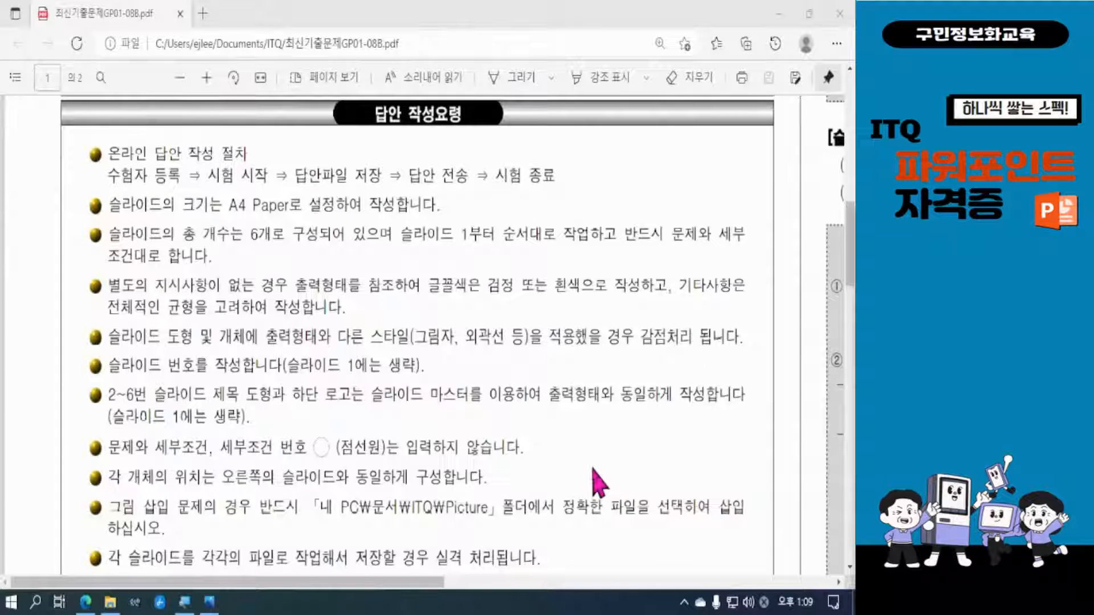
scroll(595, 475, down, 3)
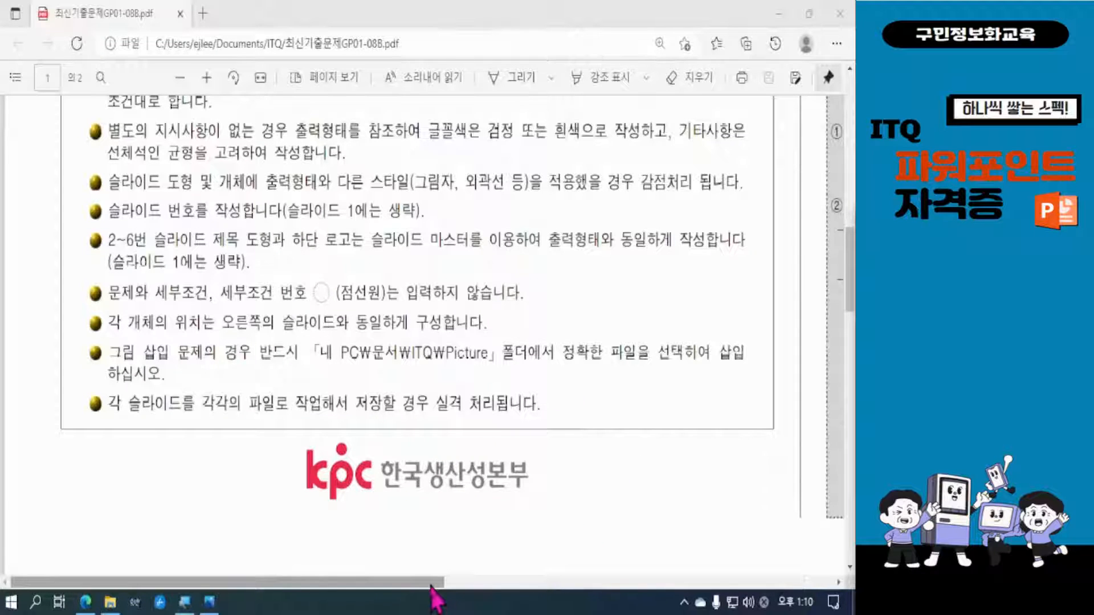
Examine the overall composition requirements (전체구성) and the slide 1 cover design conditions in the exam paper
drag(432, 586, 826, 598)
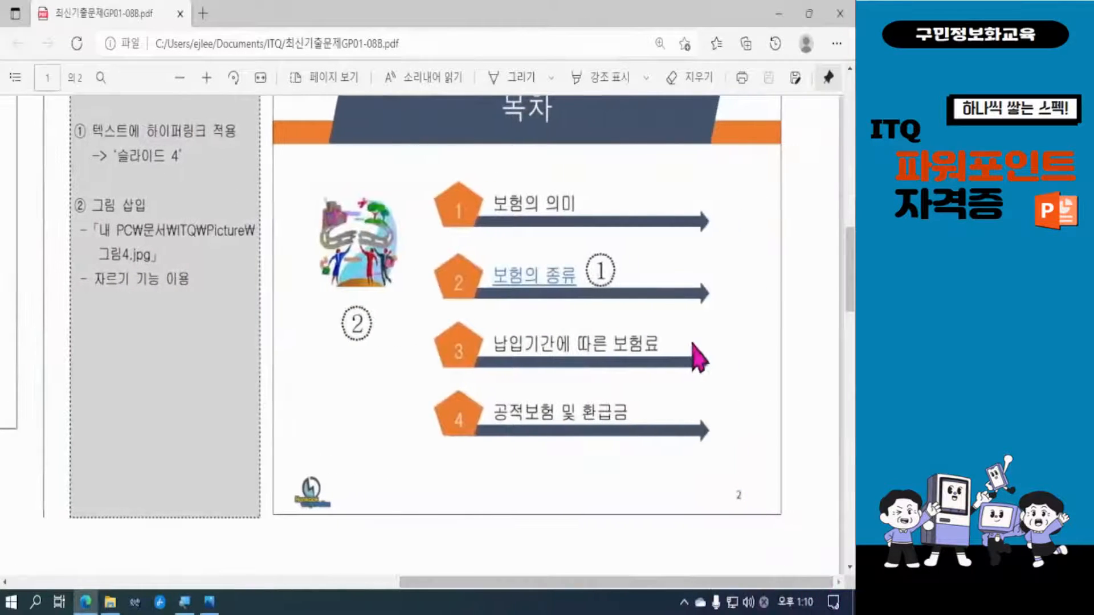
scroll(697, 356, up, 5)
scroll(698, 356, up, 8)
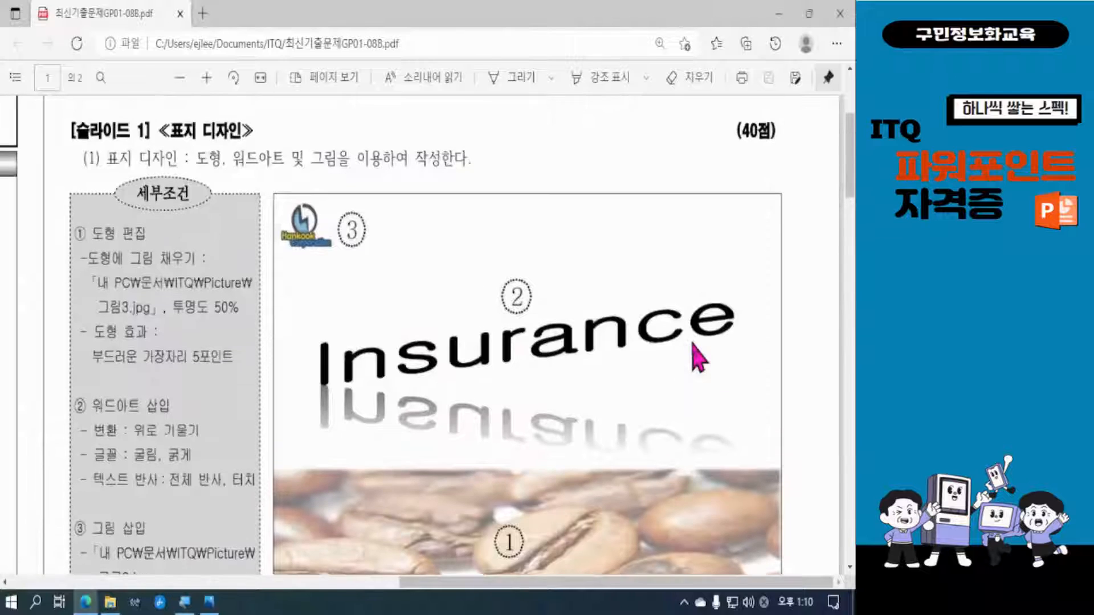
scroll(696, 356, up, 3)
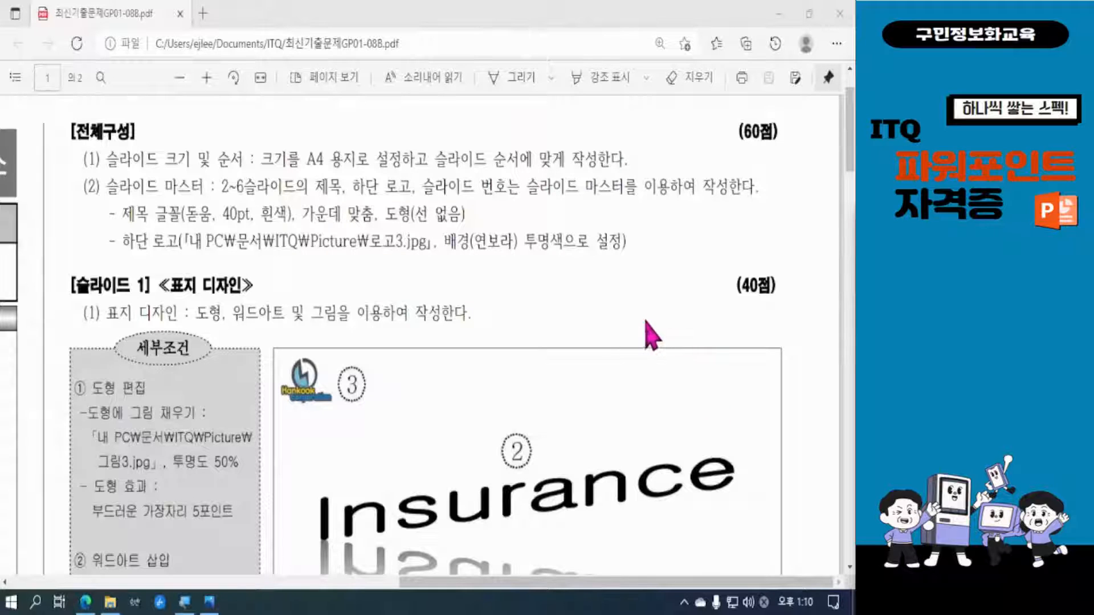
scroll(655, 337, up, 1)
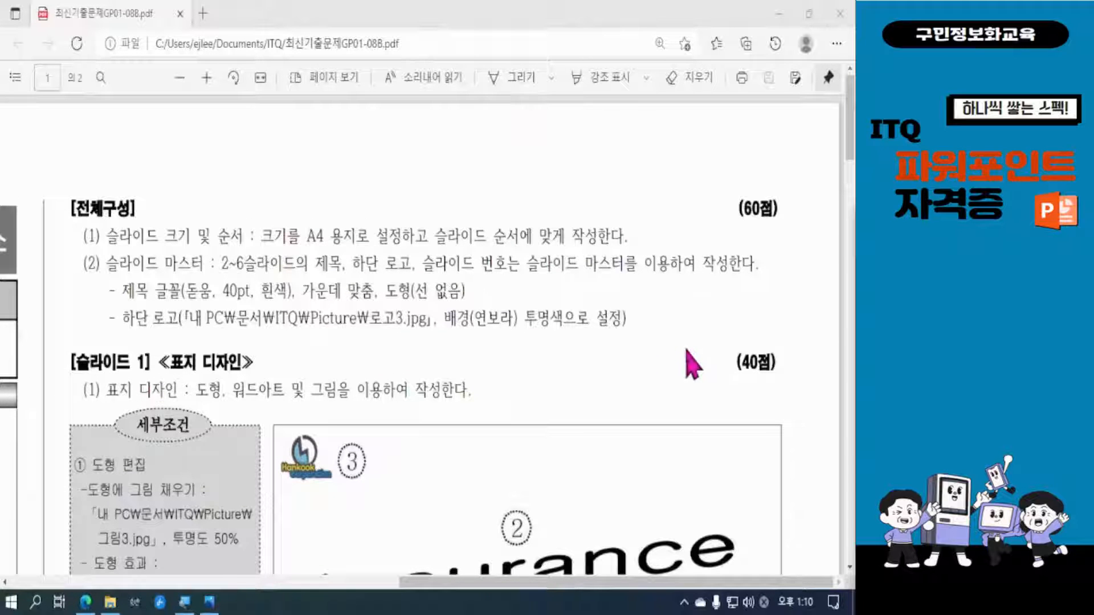
scroll(692, 364, down, 1)
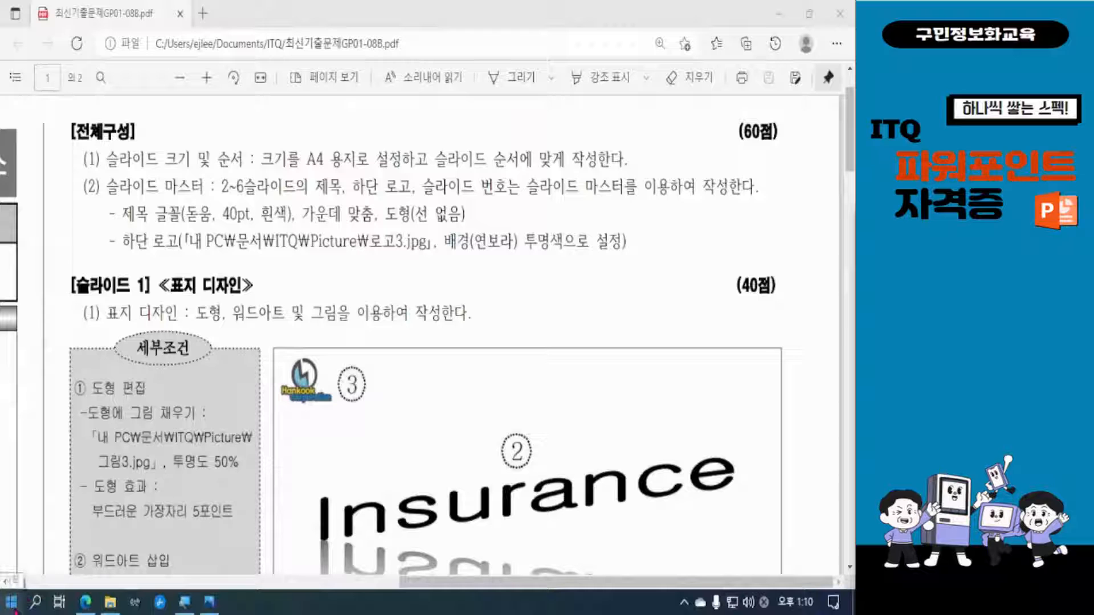
Open PowerPoint 2016 and create a new blank presentation
click(12, 607)
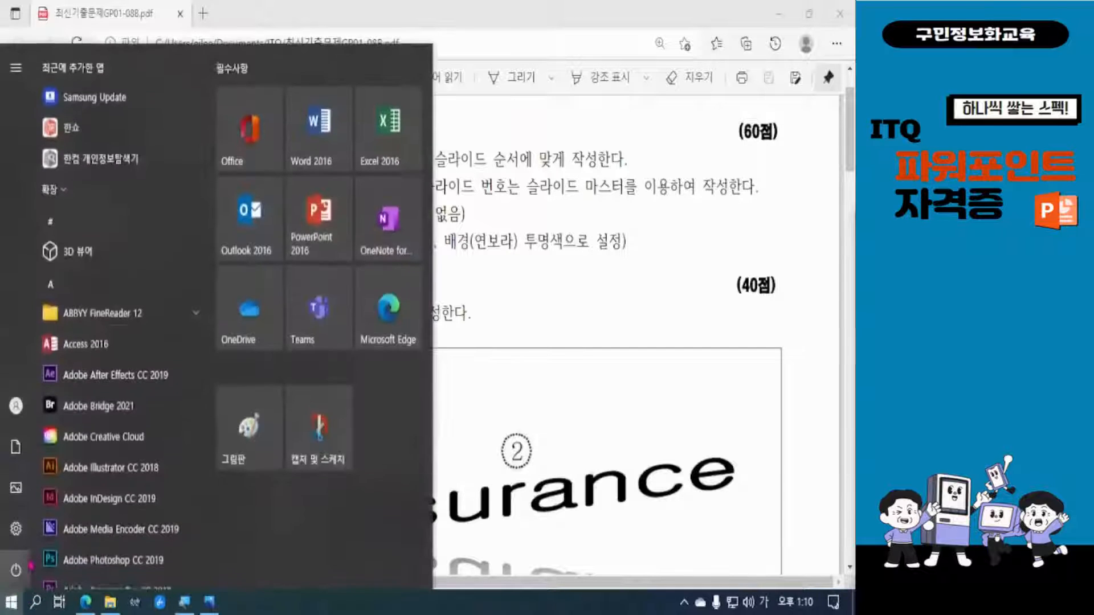
click(319, 235)
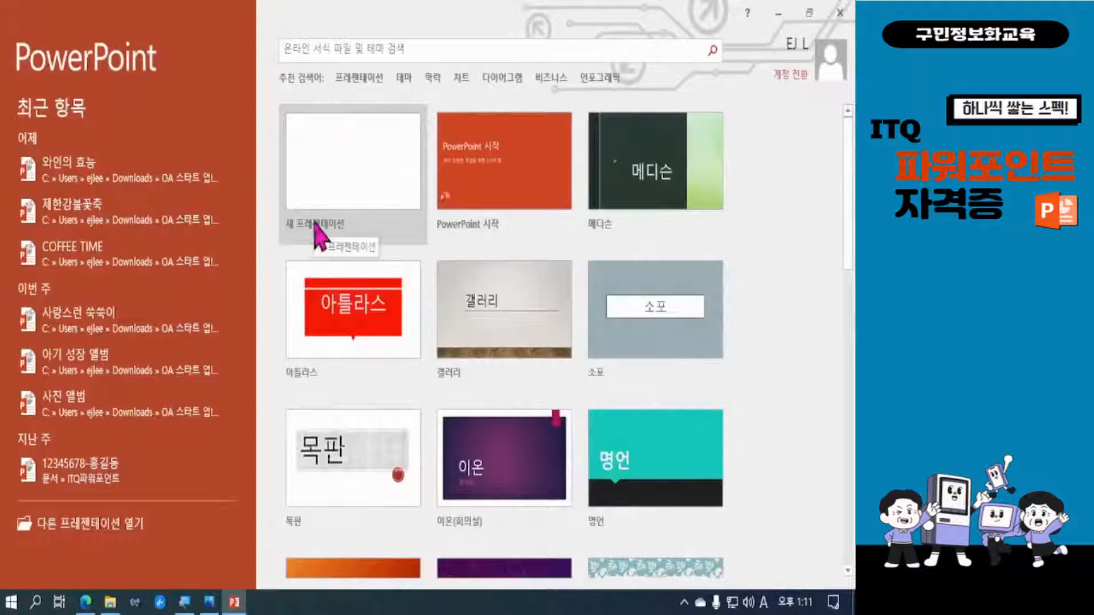
click(360, 178)
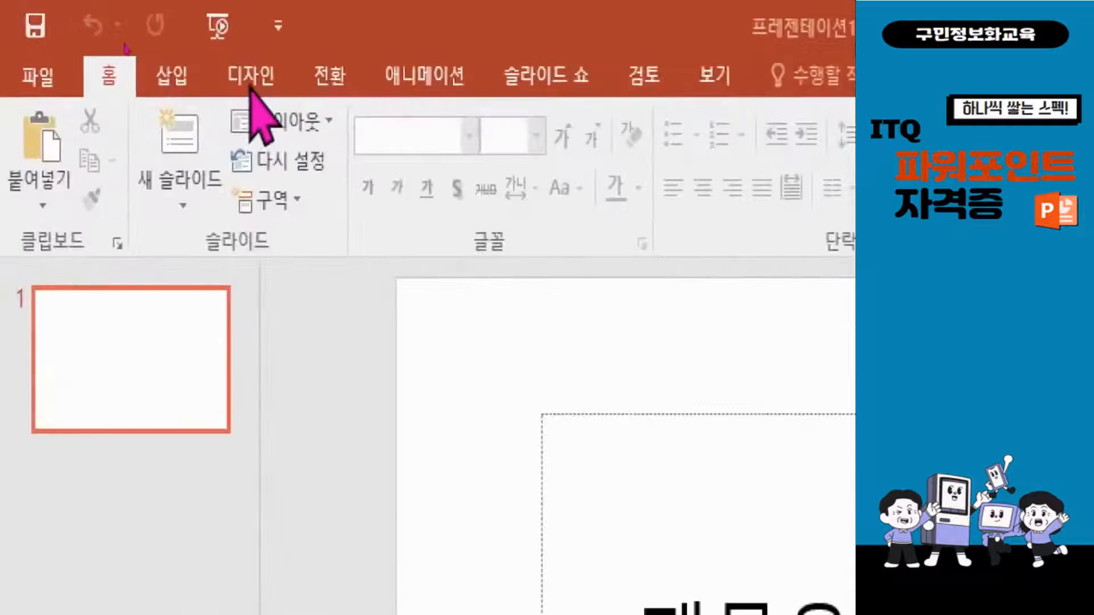
Set a custom slide size of A4 용지(210x297mm) and scale the content with the 맞춤 확인 (Ensure Fit) option
click(186, 58)
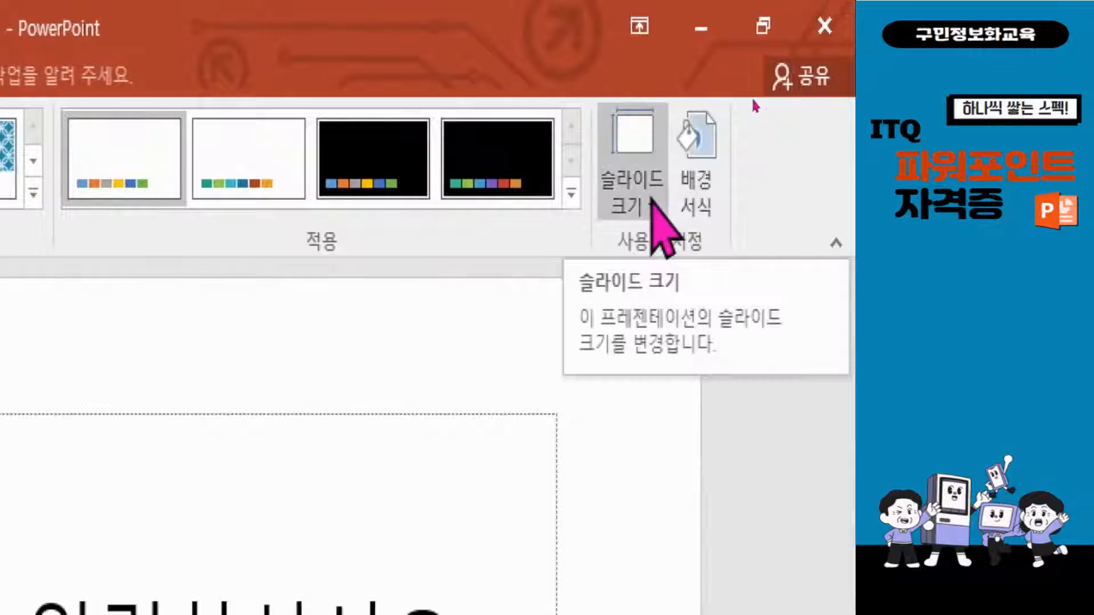
click(650, 200)
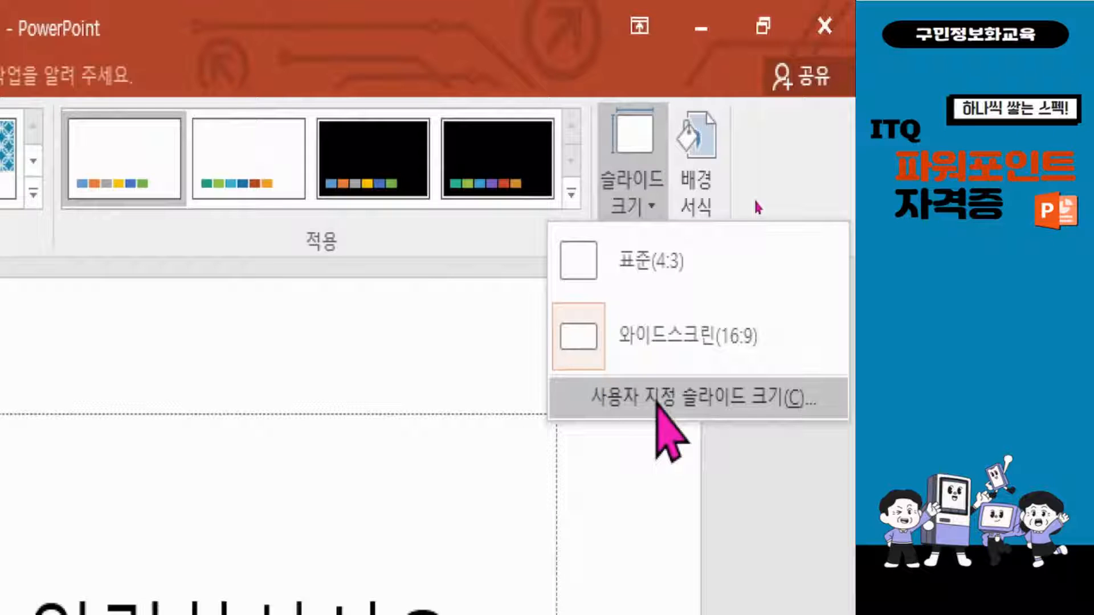
click(655, 399)
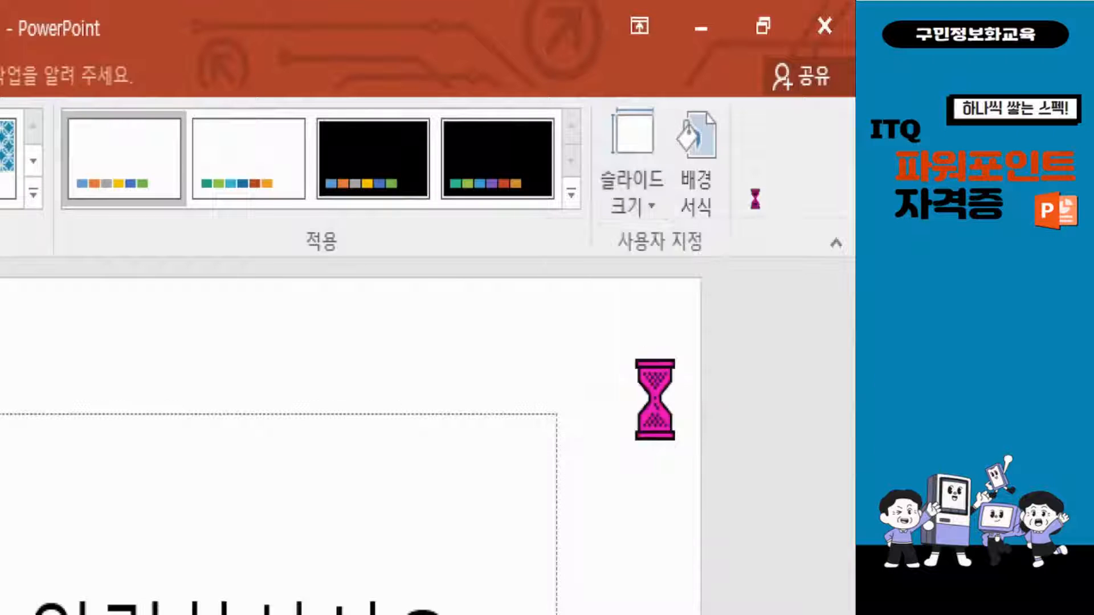
drag(340, 315, 525, 137)
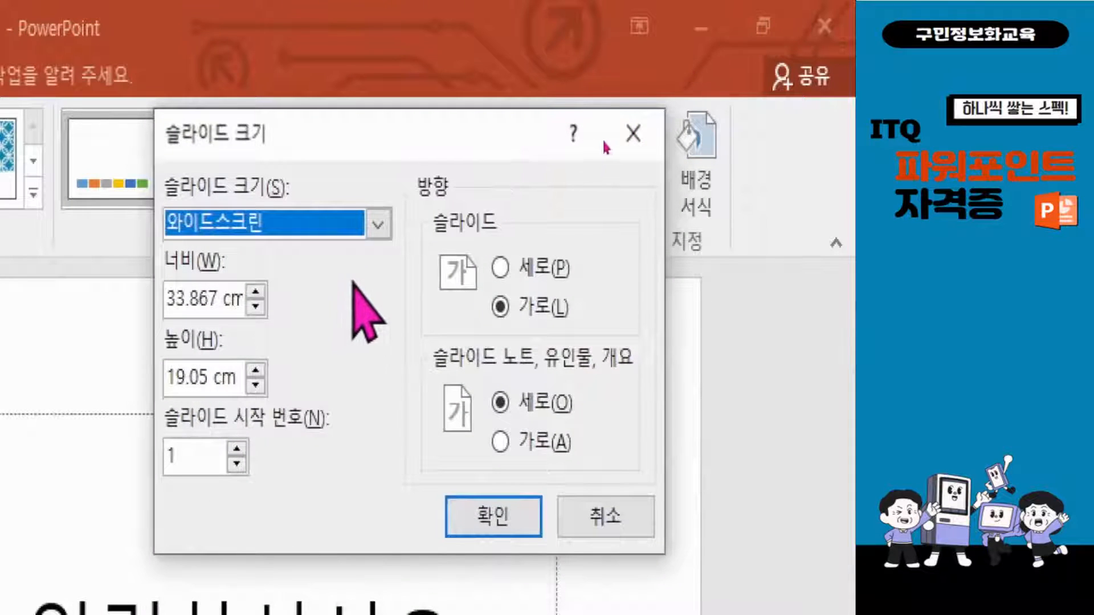
click(377, 224)
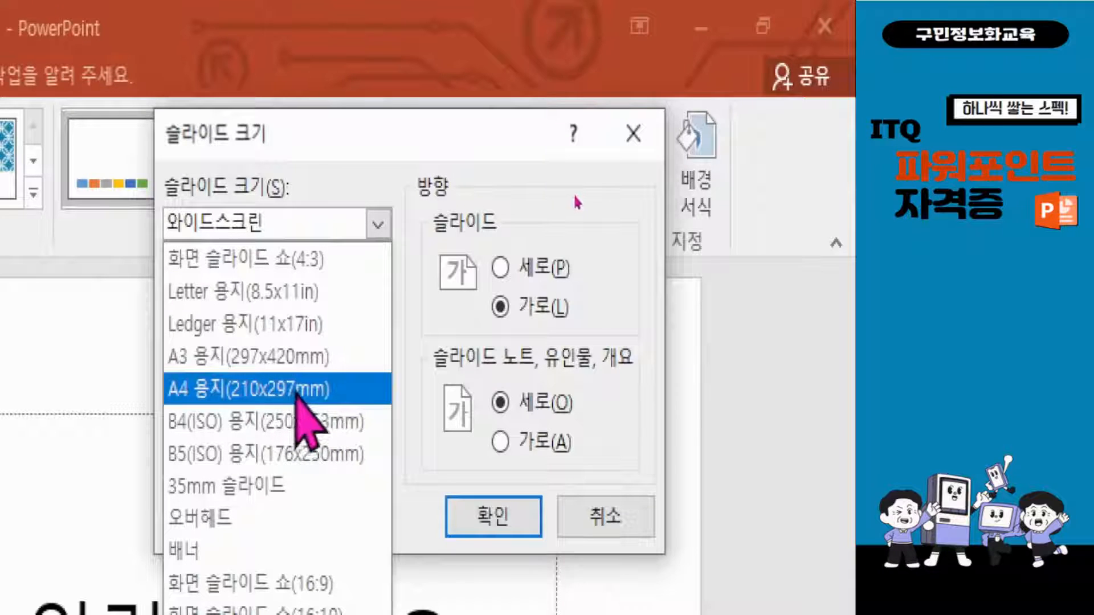
click(312, 389)
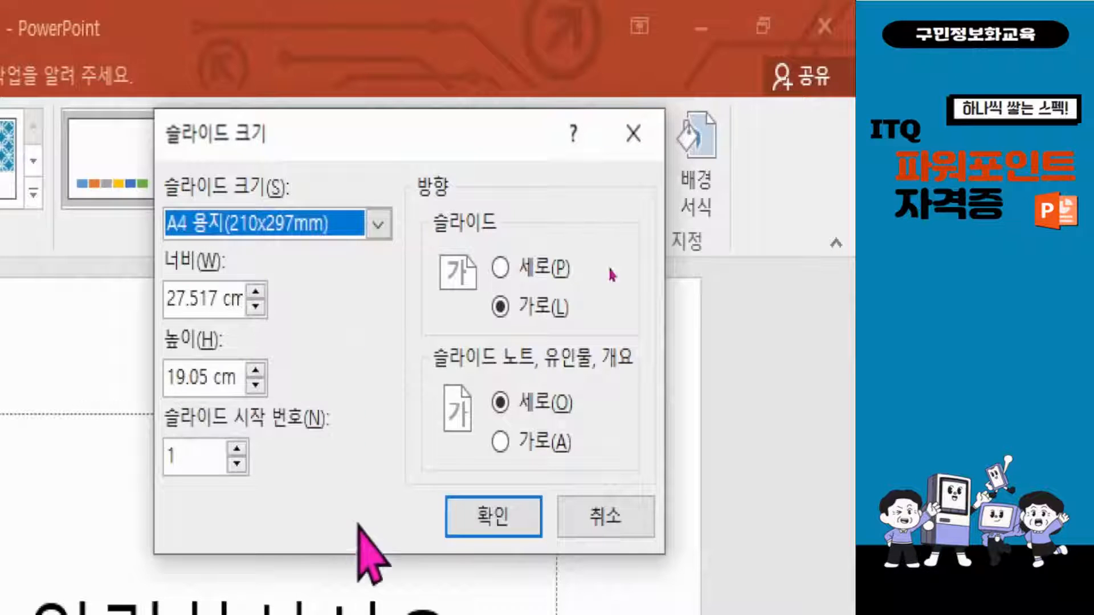
click(506, 521)
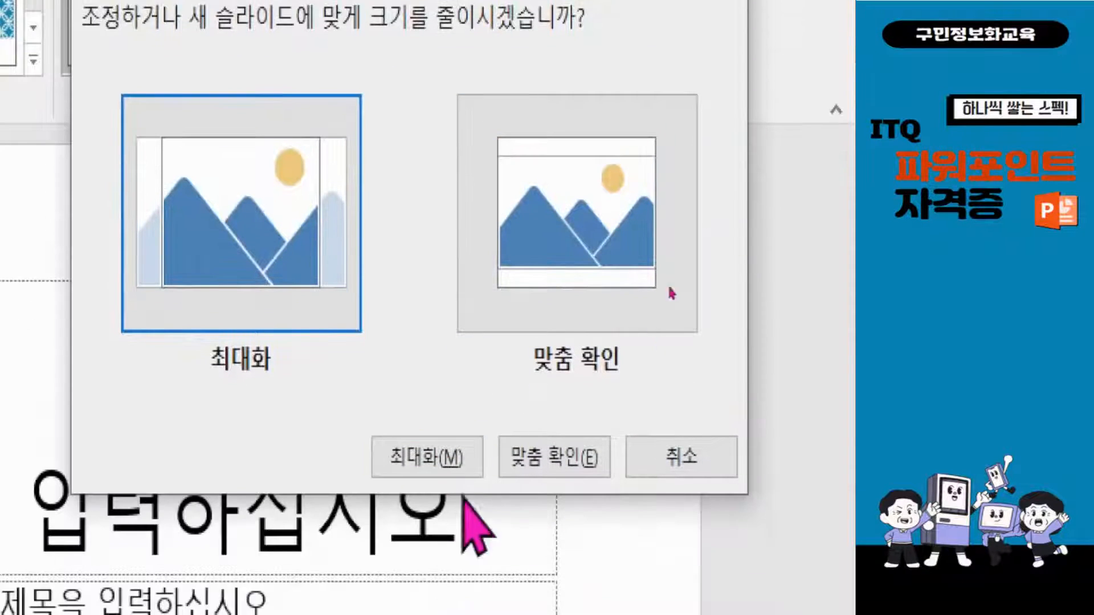
click(579, 222)
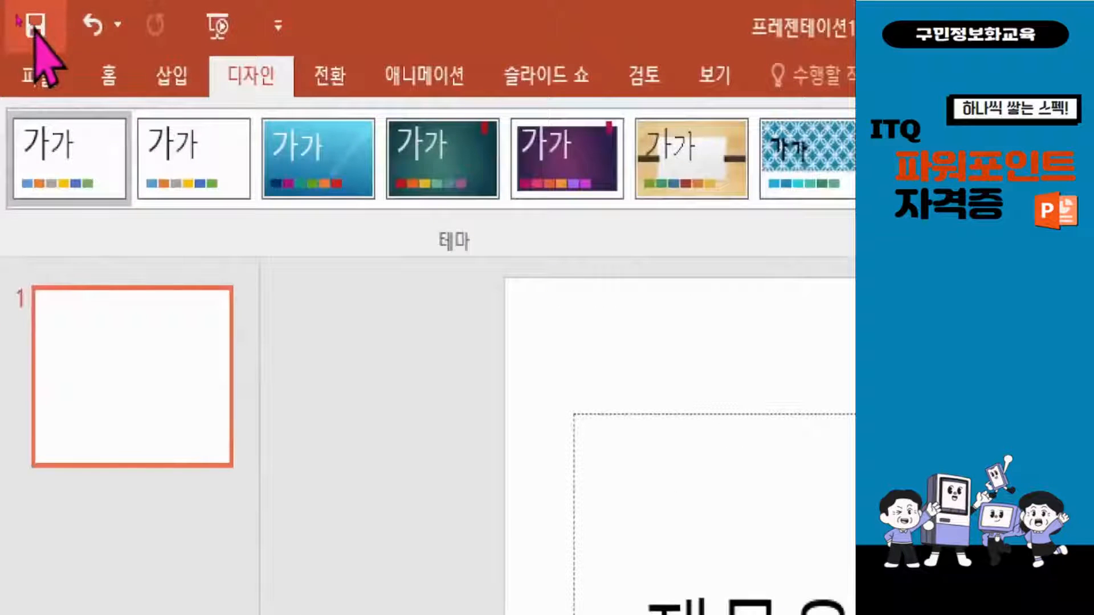
Save the presentation in the ITQ folder under 문서 (Documents), naming it with the candidate's exam number, a hyphen and full name
click(34, 25)
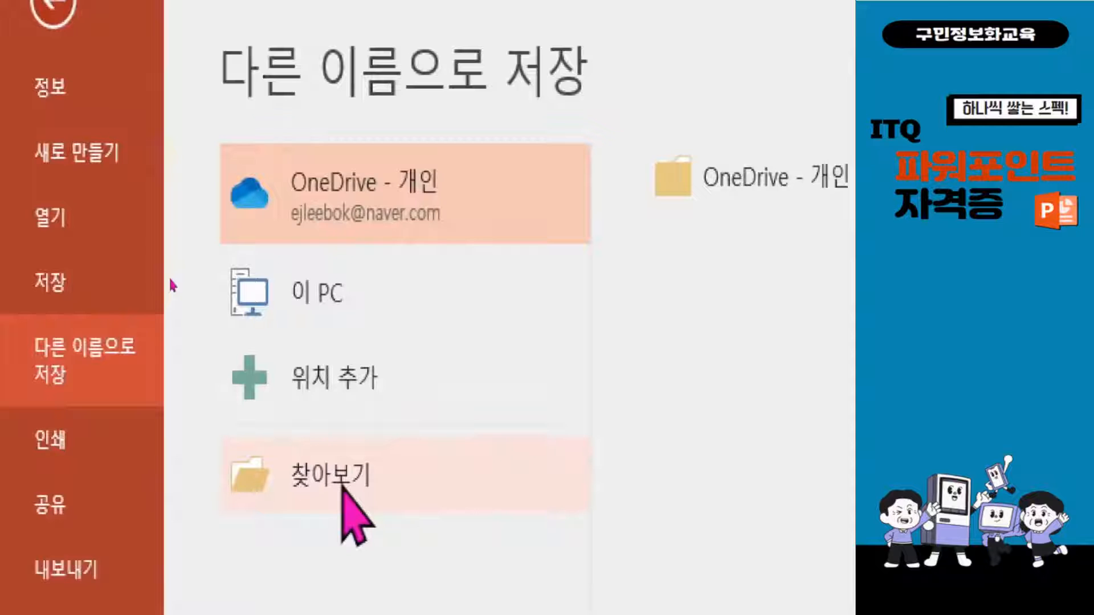
click(341, 486)
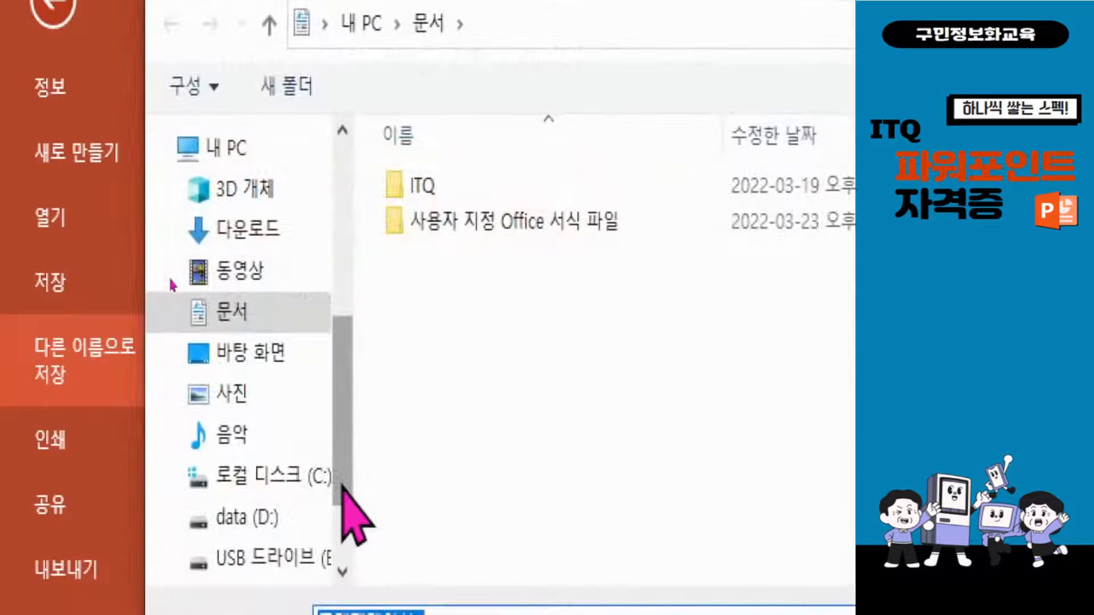
click(247, 312)
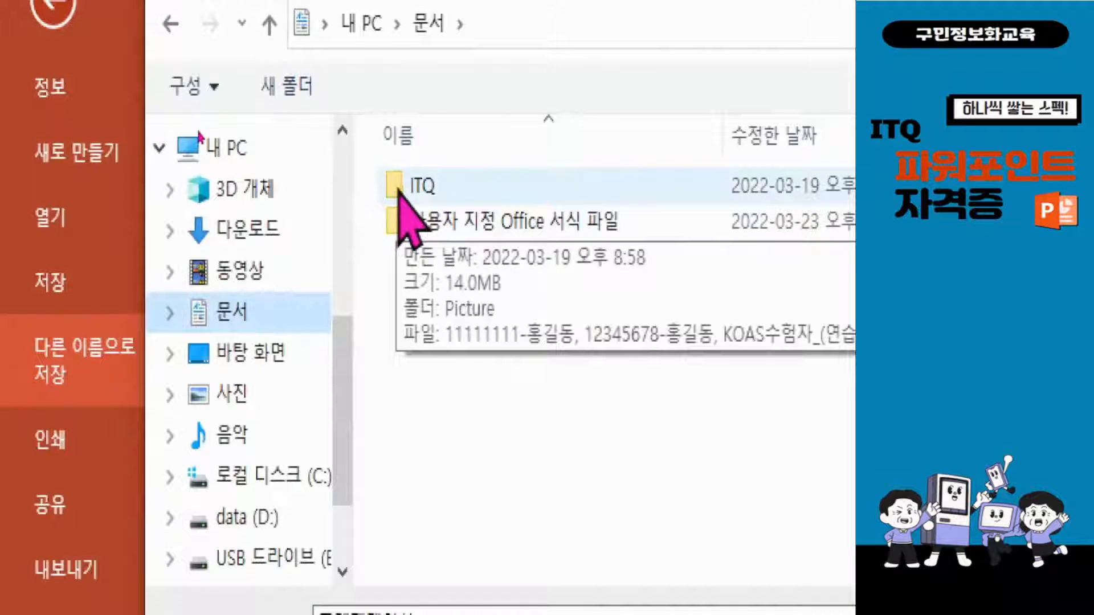
double_click(397, 188)
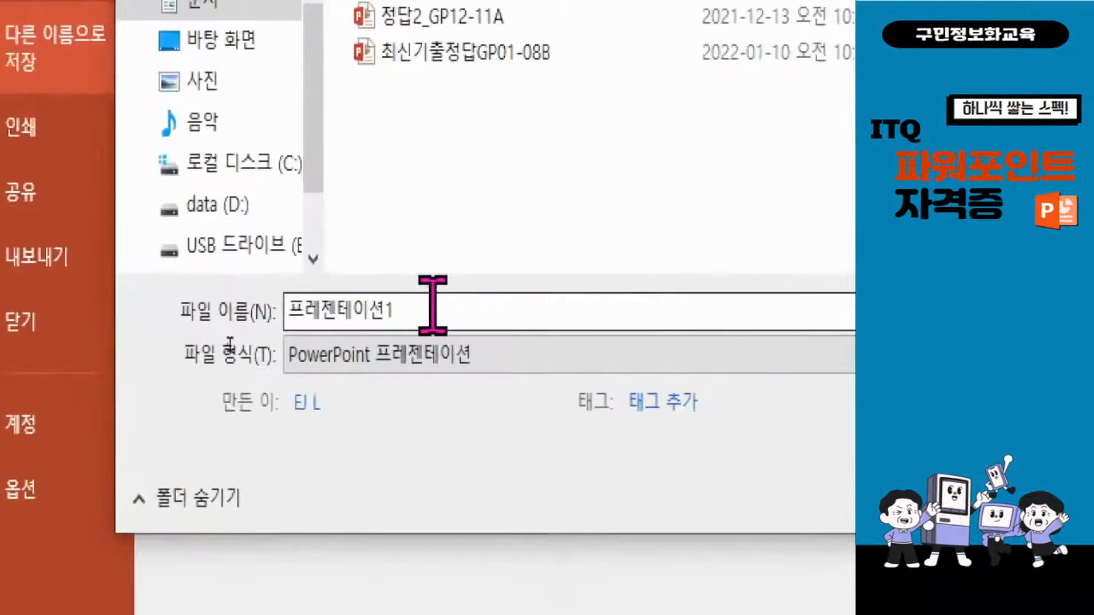
double_click(432, 305)
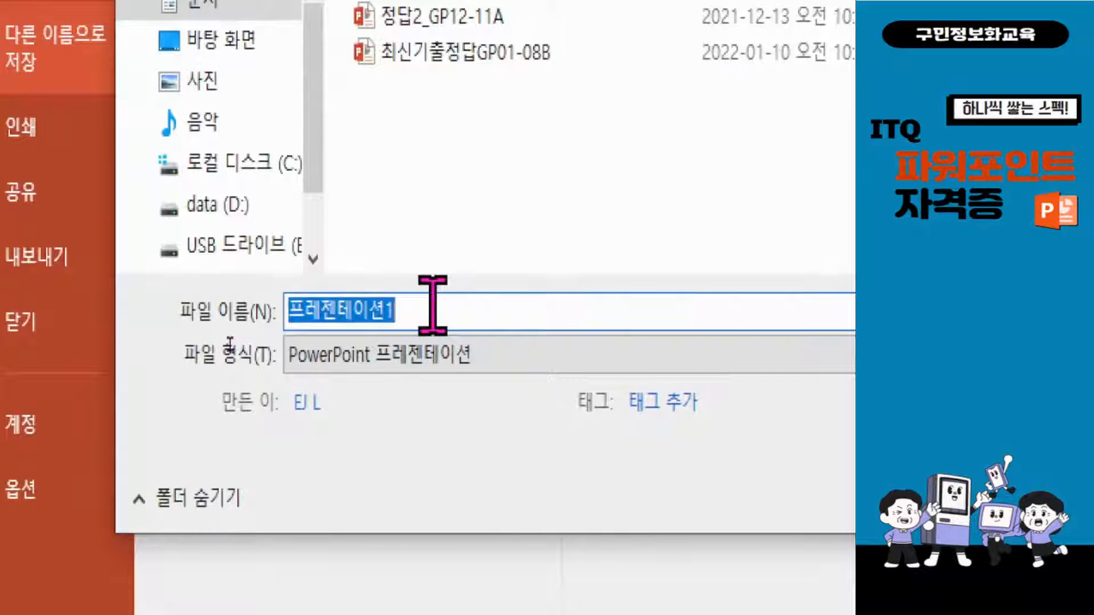
text(1234)
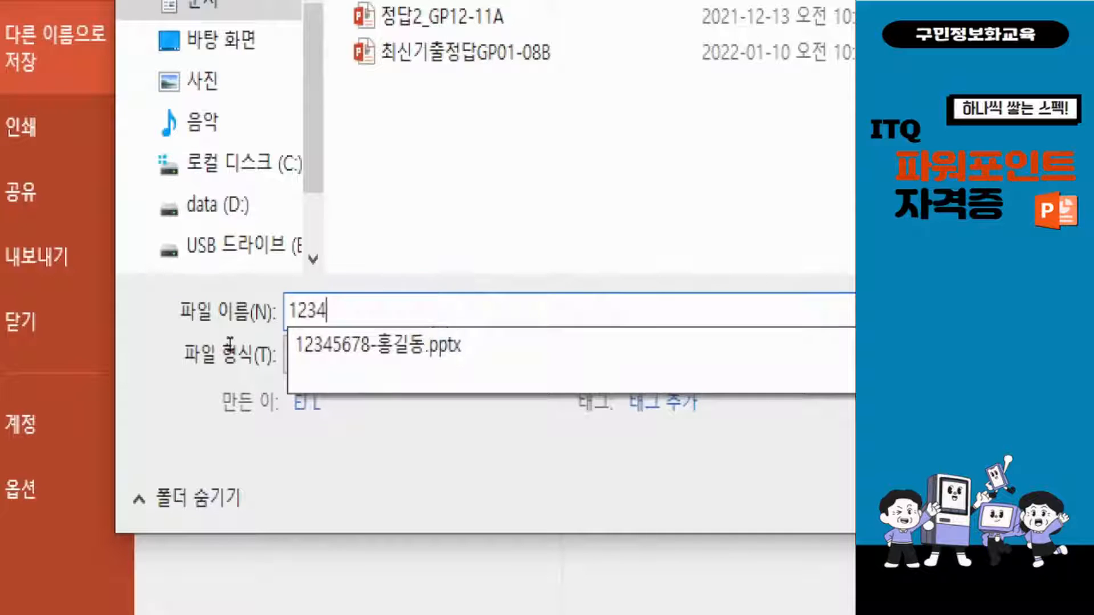
text(5678)
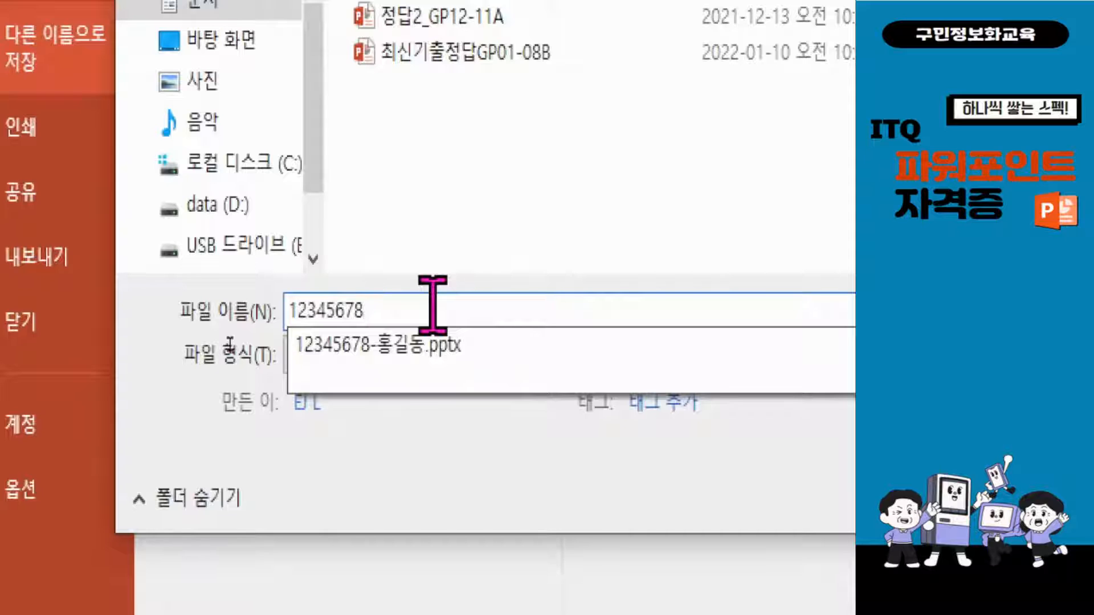
text(-성춘향)
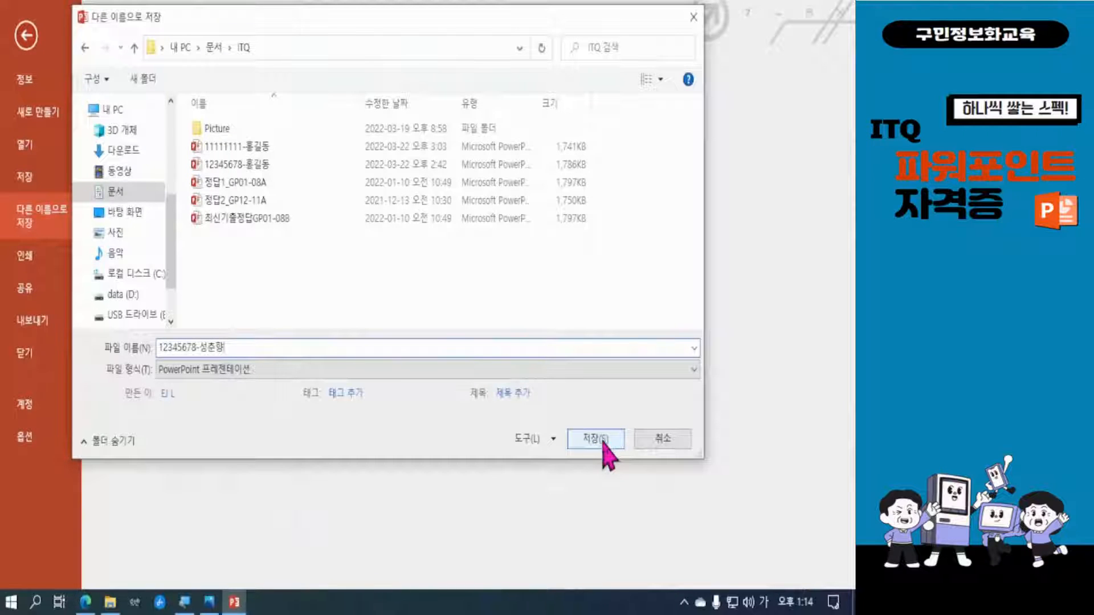
click(603, 443)
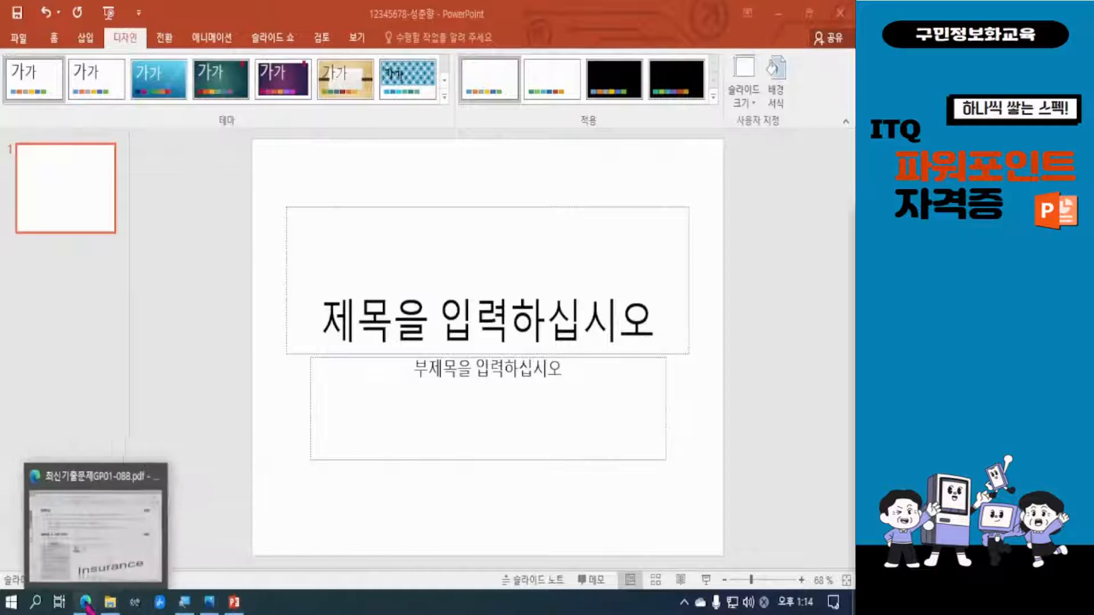
Reorder the taskbar so the Edge icon sits directly after the PowerPoint icon
drag(228, 611, 256, 611)
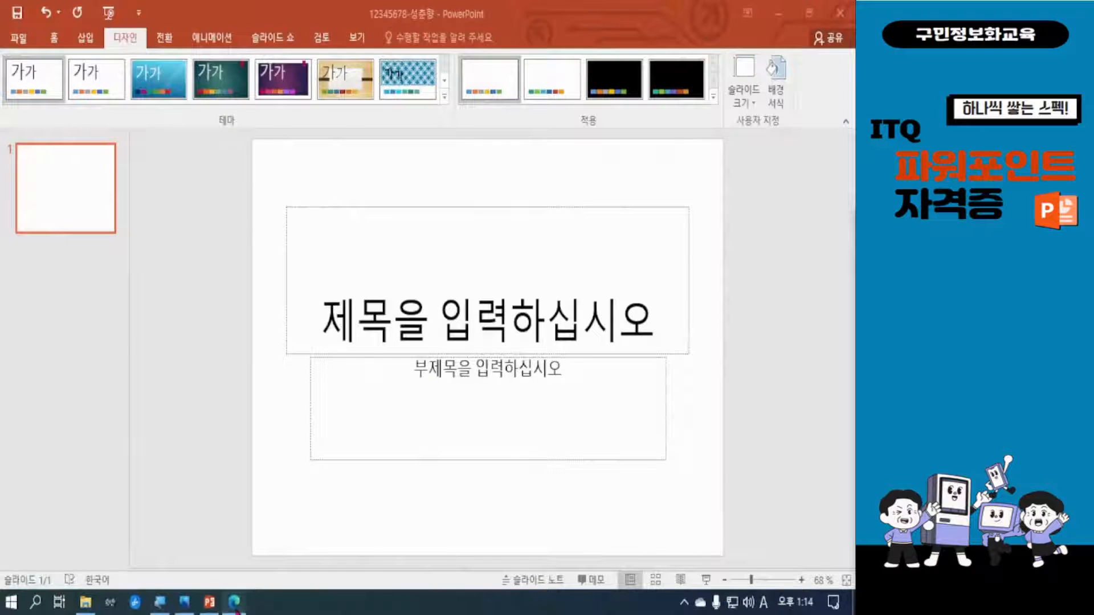
Switch to the exam paper in Edge and examine the slide master requirements and the 목차 slide's title, logo and slide number layout
click(234, 602)
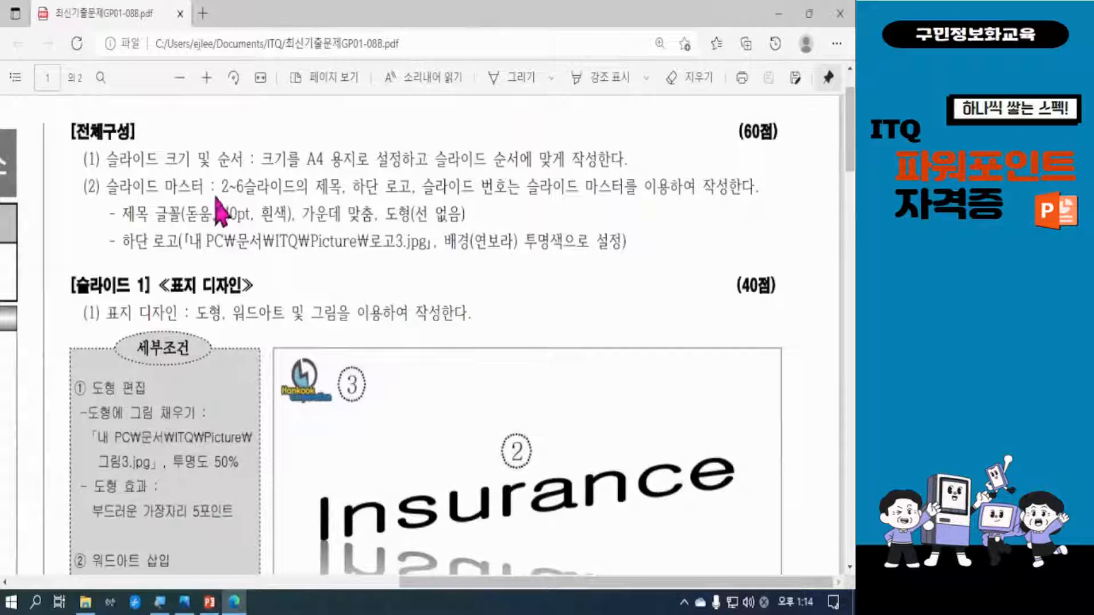
triple_click(393, 186)
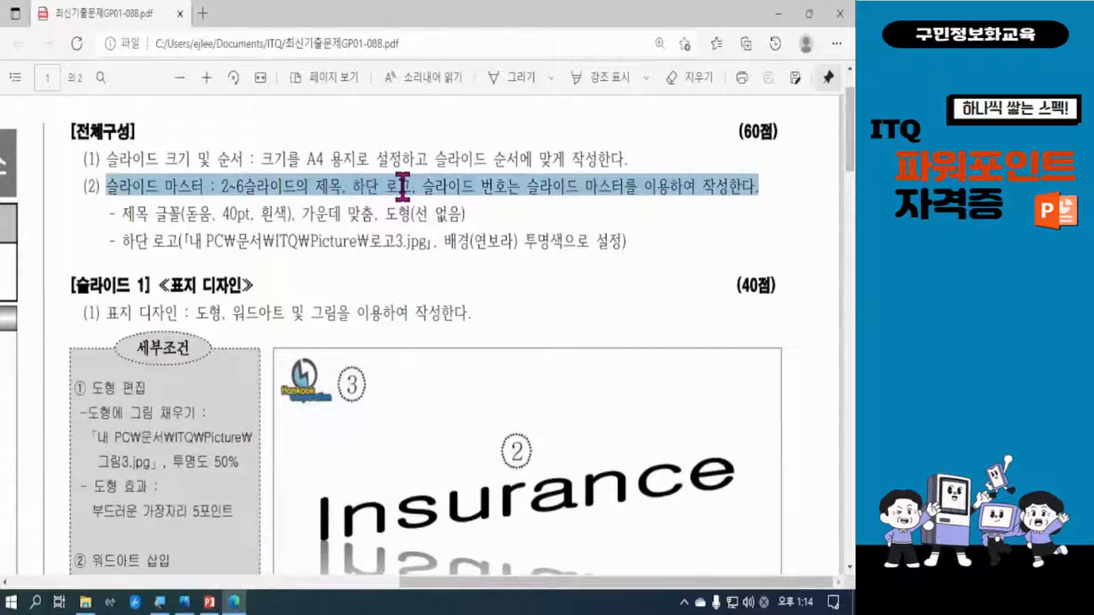
click(681, 234)
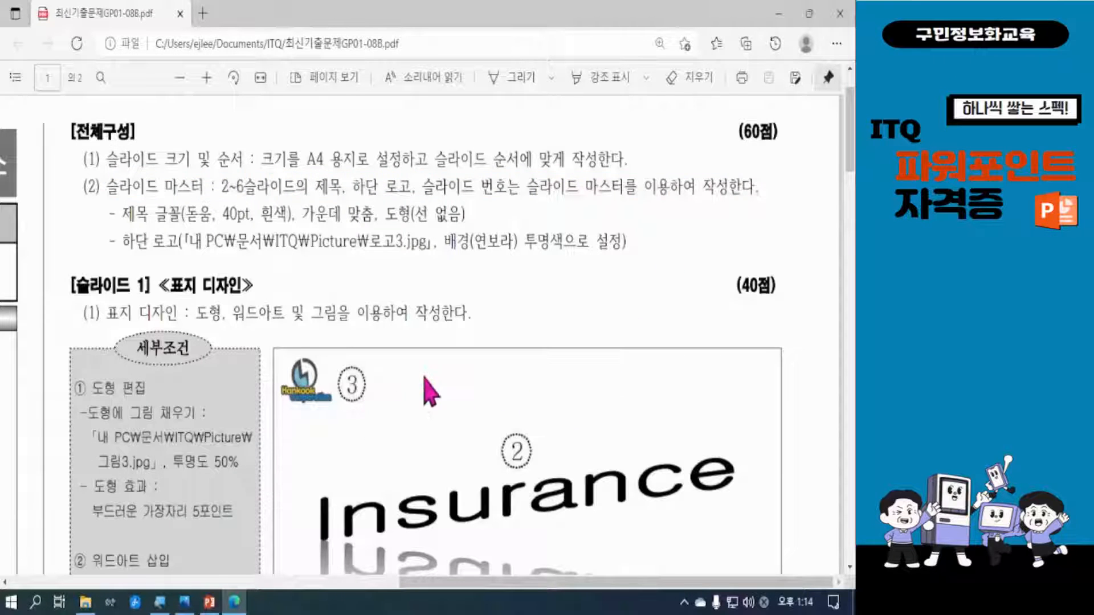
scroll(432, 390, down, 6)
scroll(432, 390, up, 5)
scroll(438, 405, up, 1)
scroll(439, 404, down, 10)
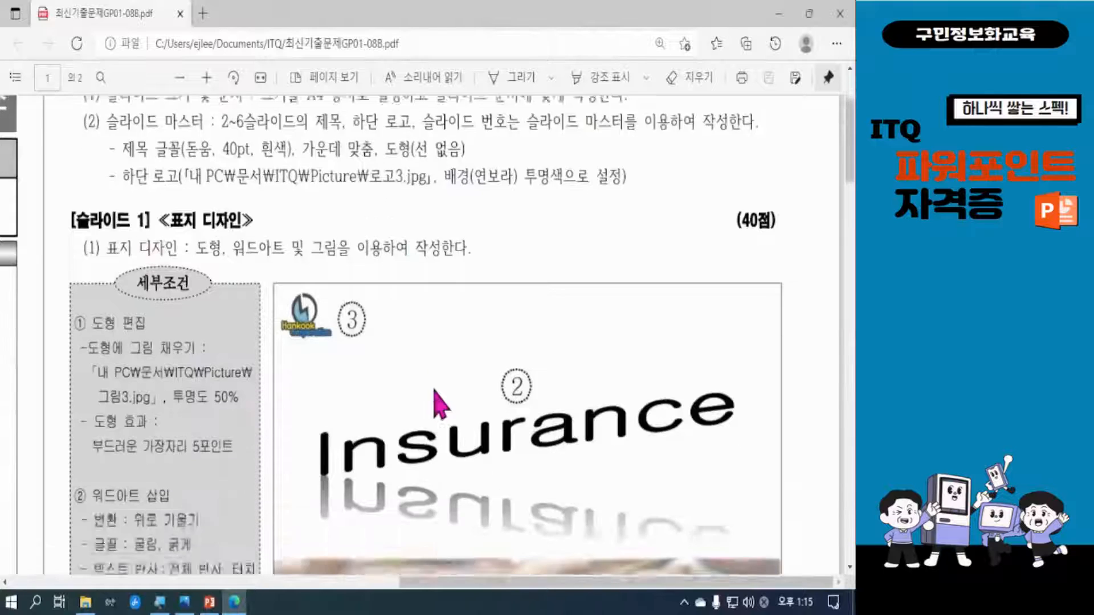
scroll(444, 399, down, 4)
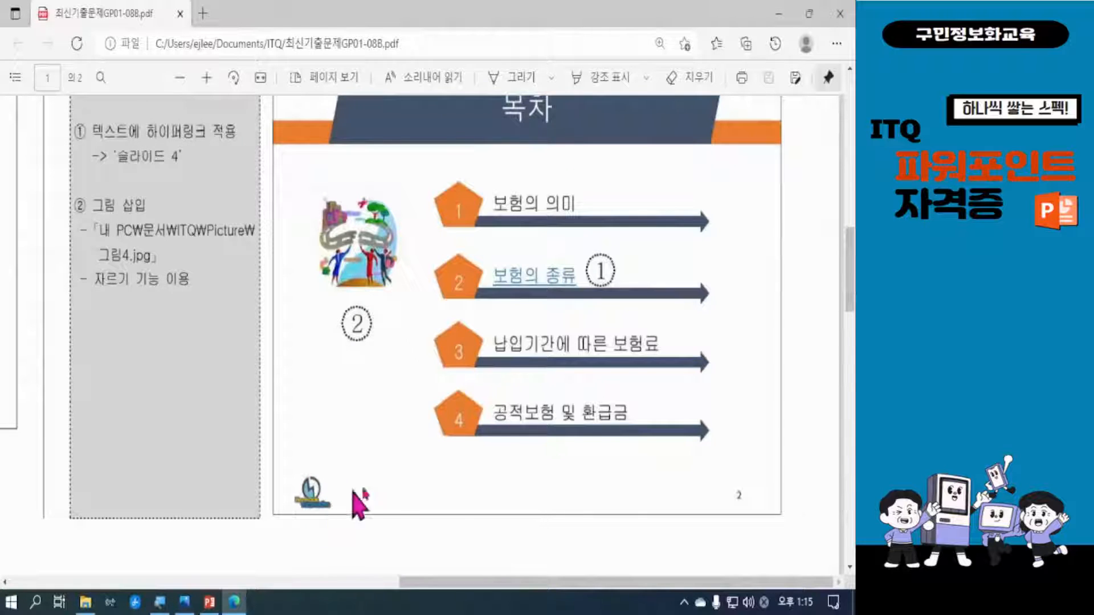
scroll(632, 310, up, 2)
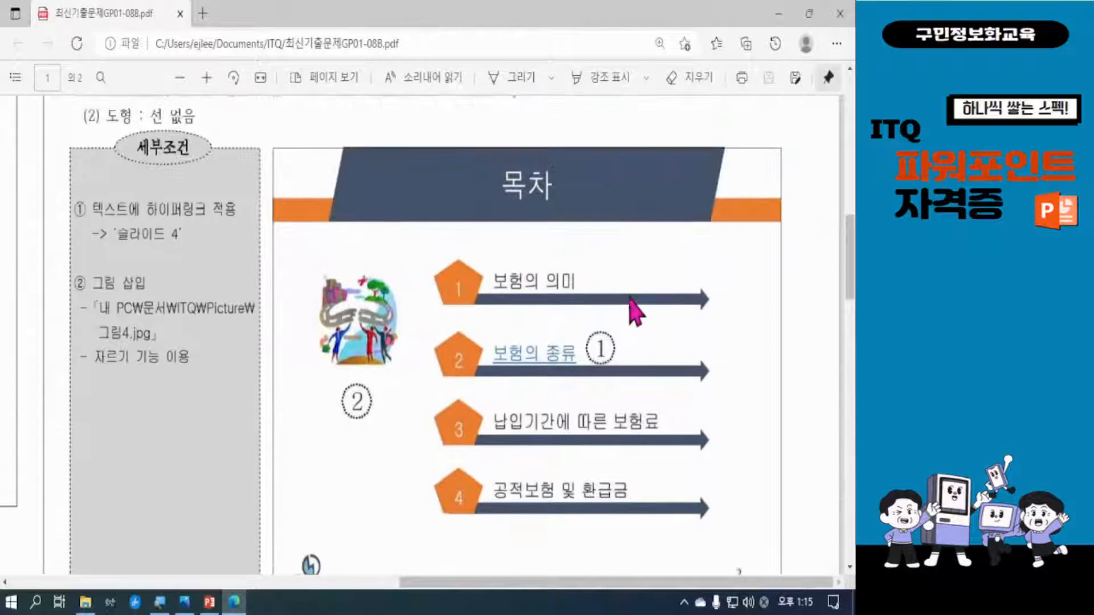
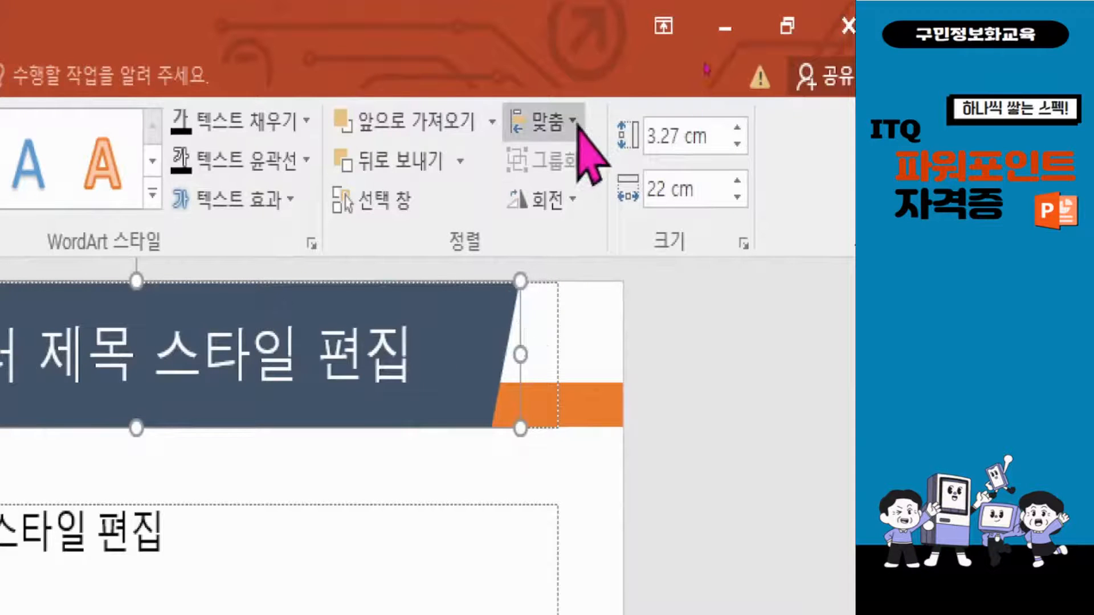
Center the master title shape horizontally on the slide with 가운데 맞춤 (Align Center) and deselect it
click(571, 120)
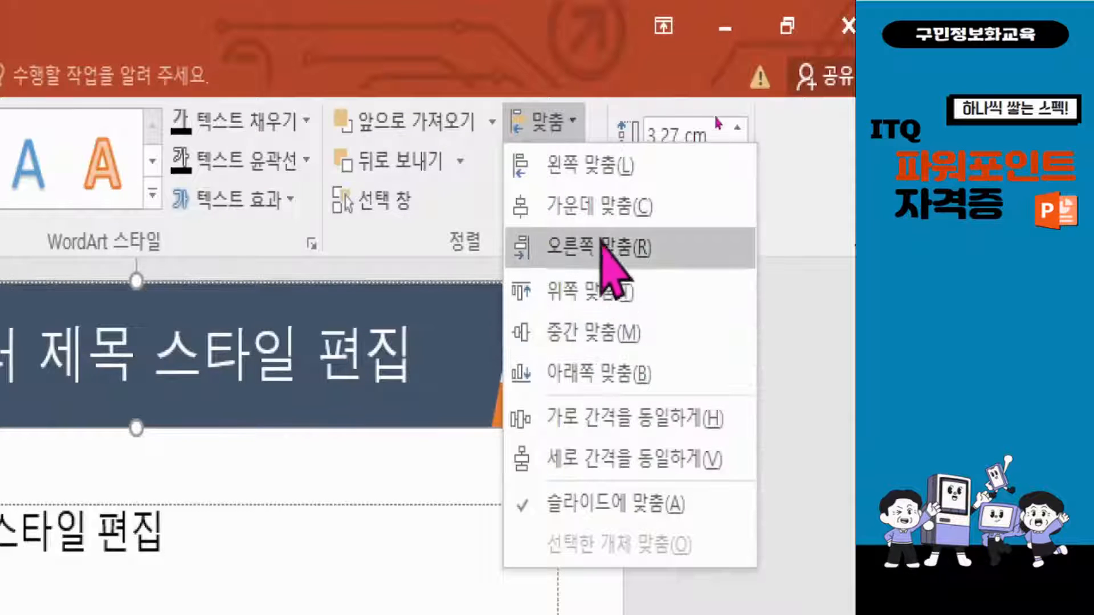
click(614, 210)
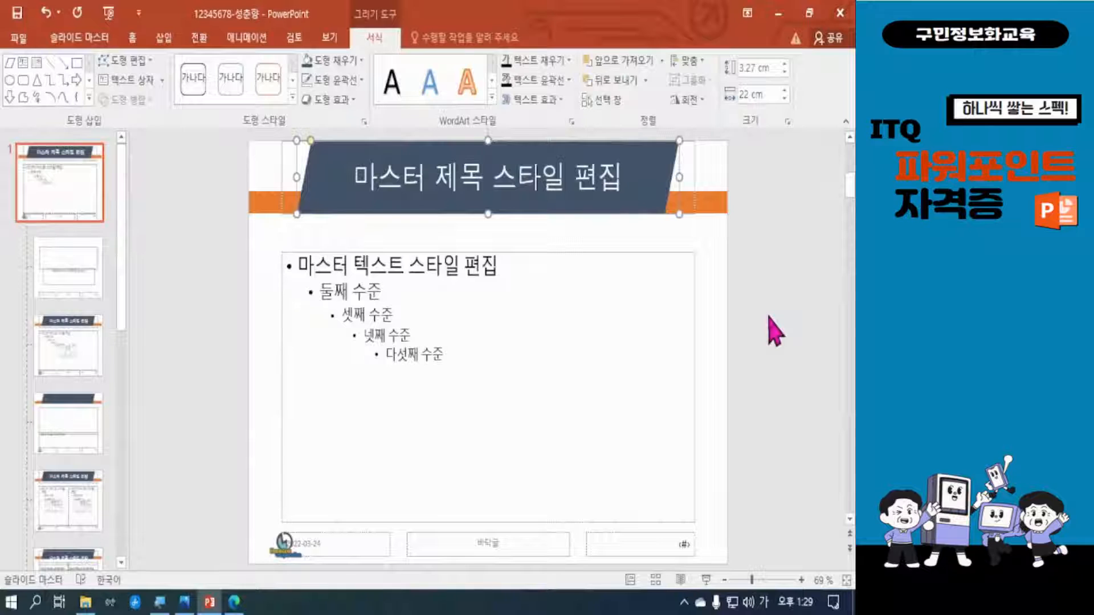
click(775, 331)
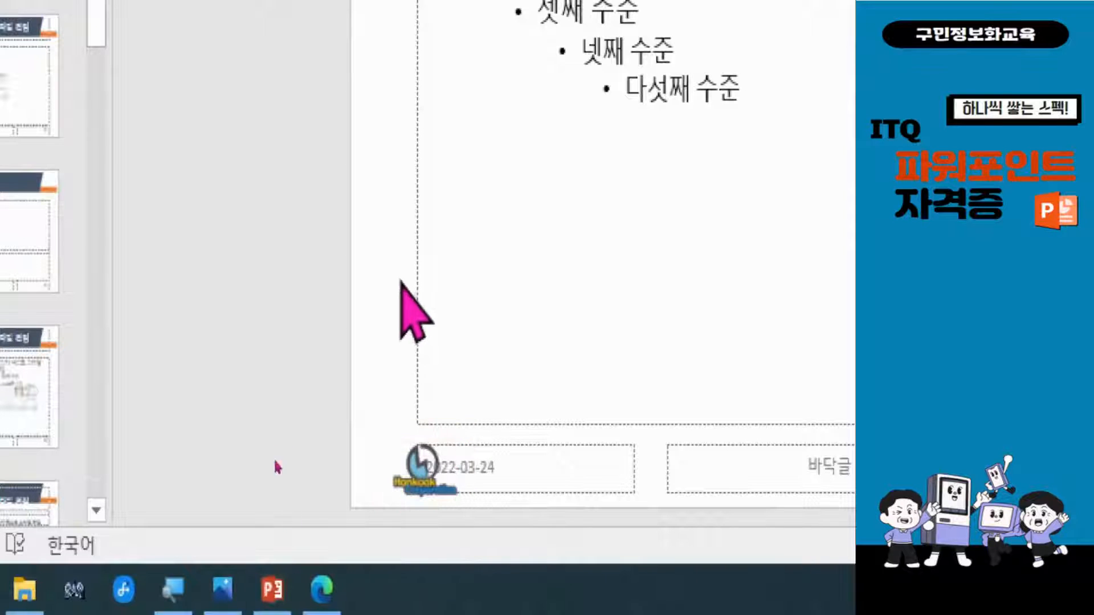
Copy the logo picture at the bottom of the slide master and close the master view
click(424, 470)
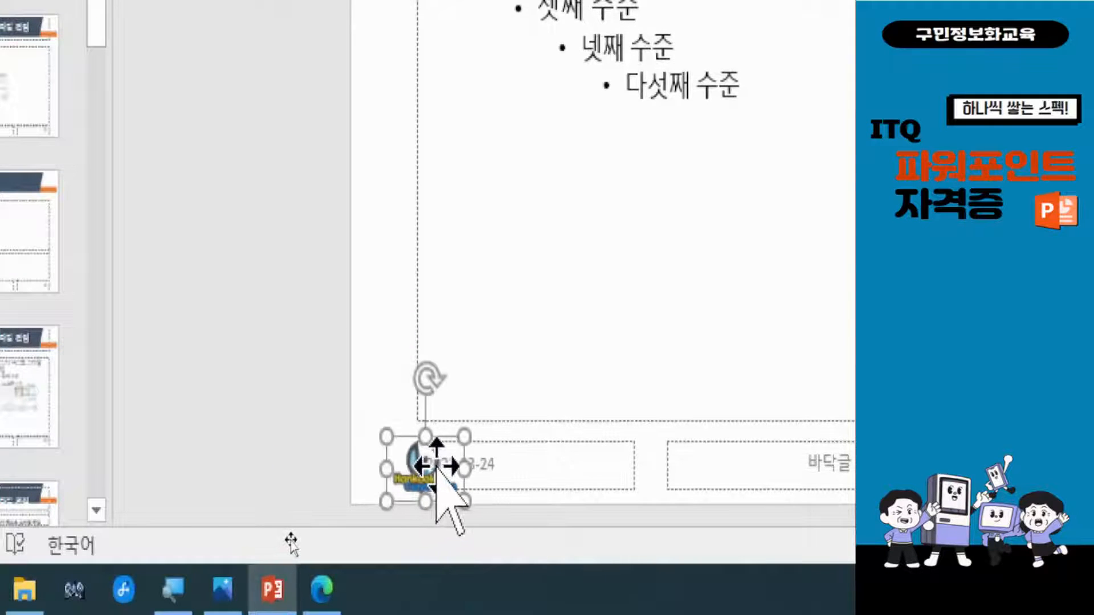
right_click(434, 463)
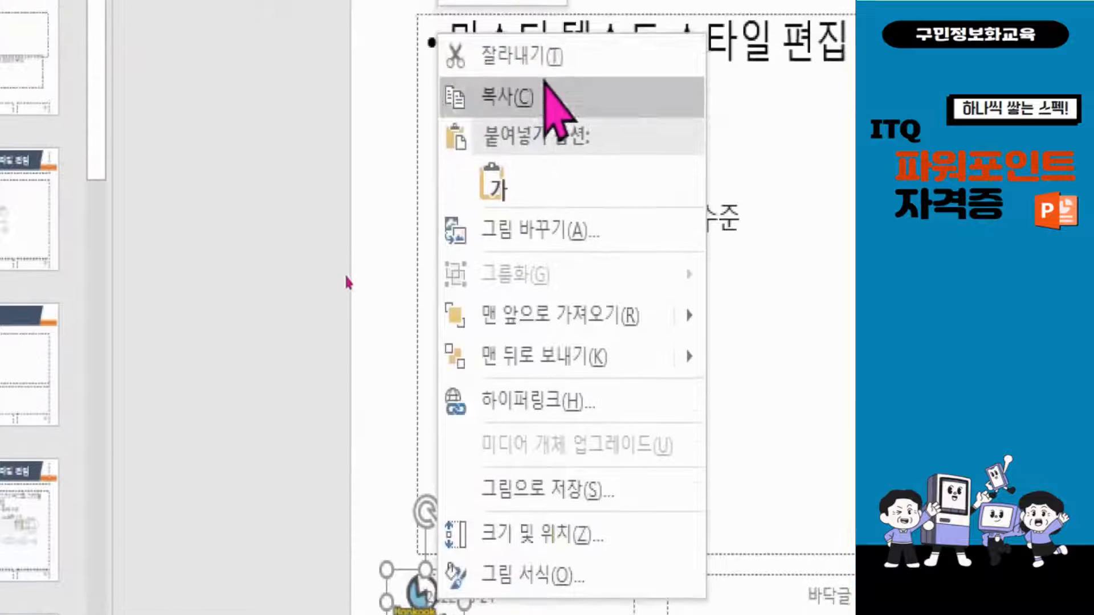
click(342, 280)
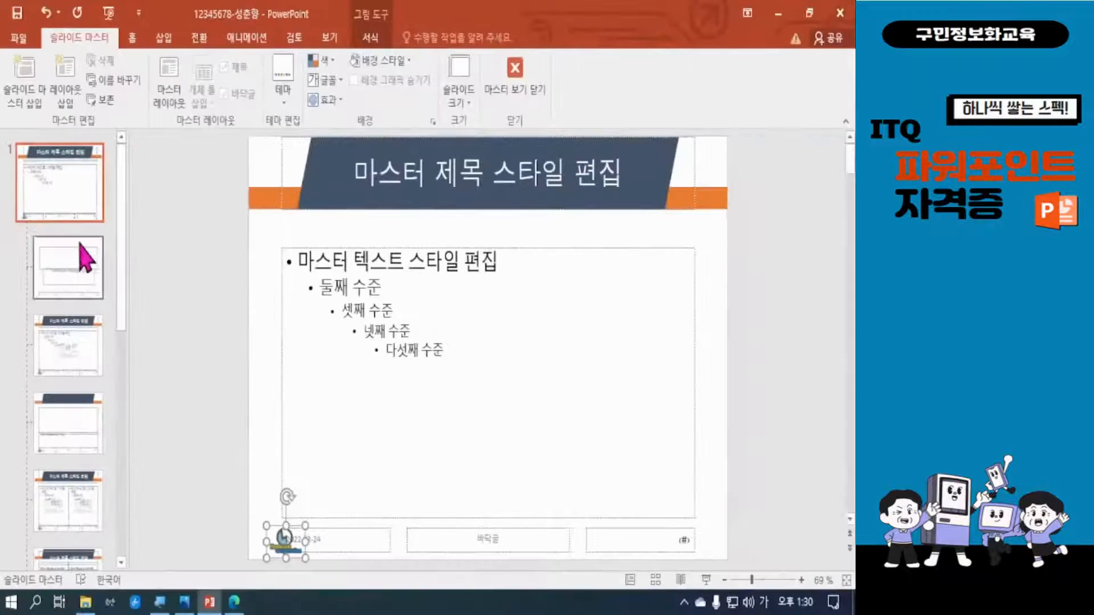
click(77, 183)
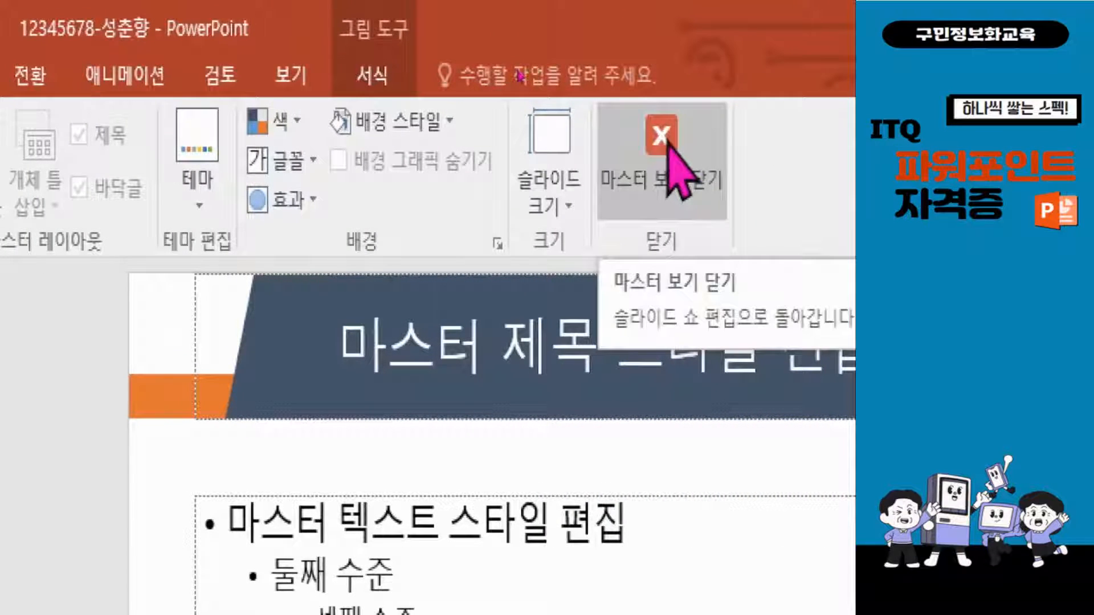
click(669, 144)
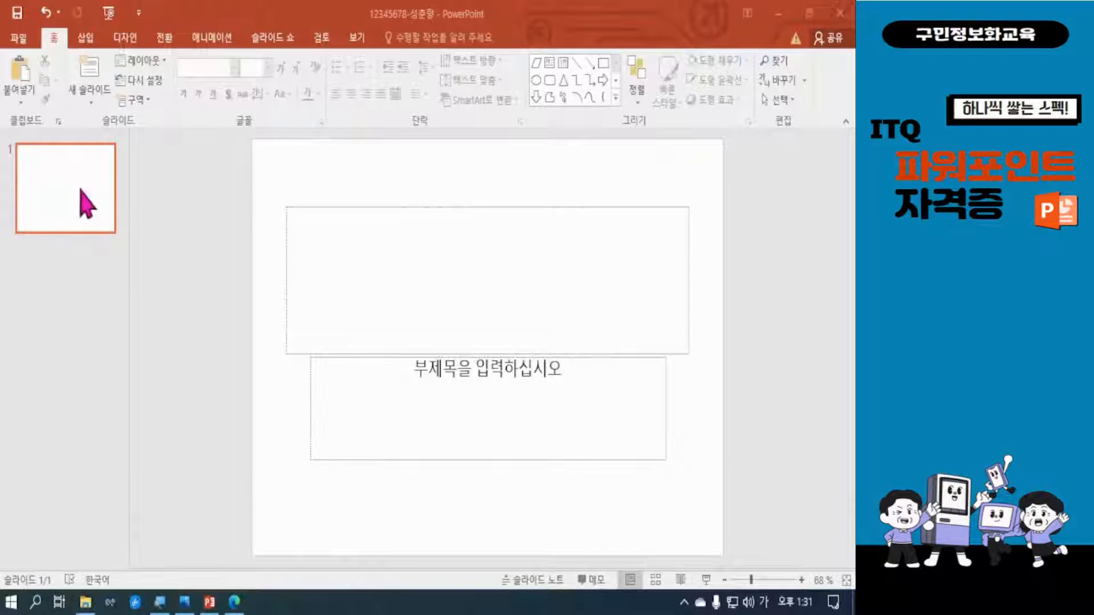
Add five new slides after the title slide, making six slides in total
click(44, 202)
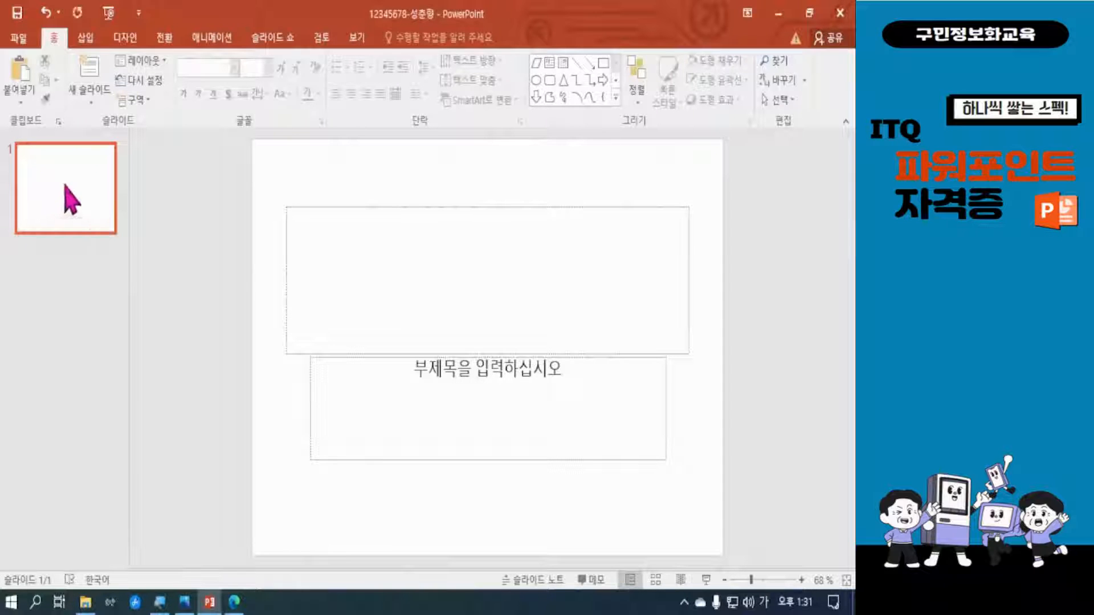
click(66, 182)
key(Return)
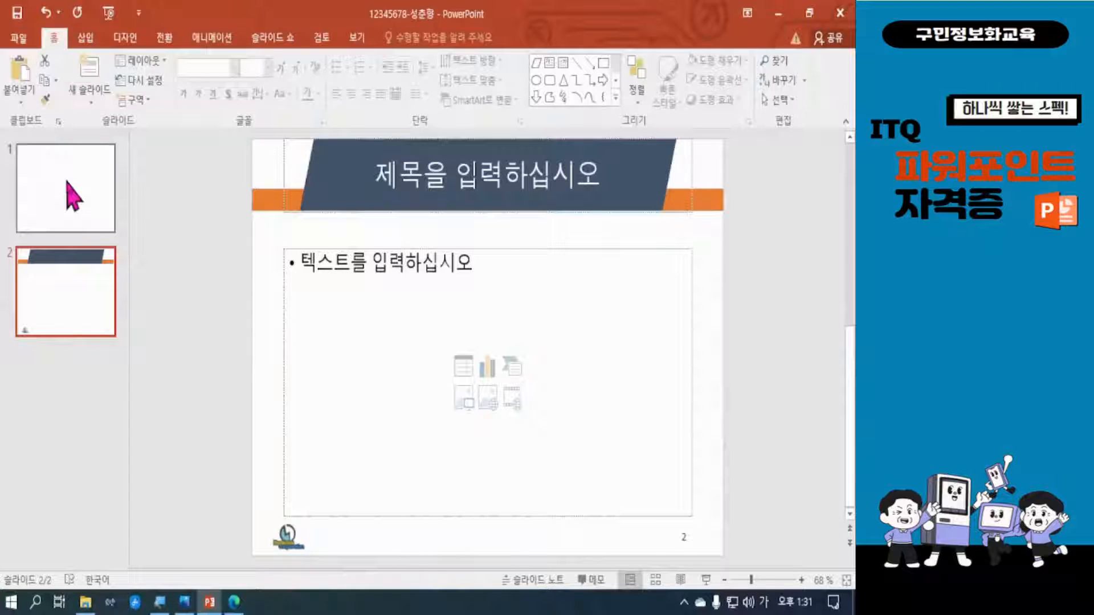
key(ctrl+m)
key(ctrl+m)
key(ctrl+m)
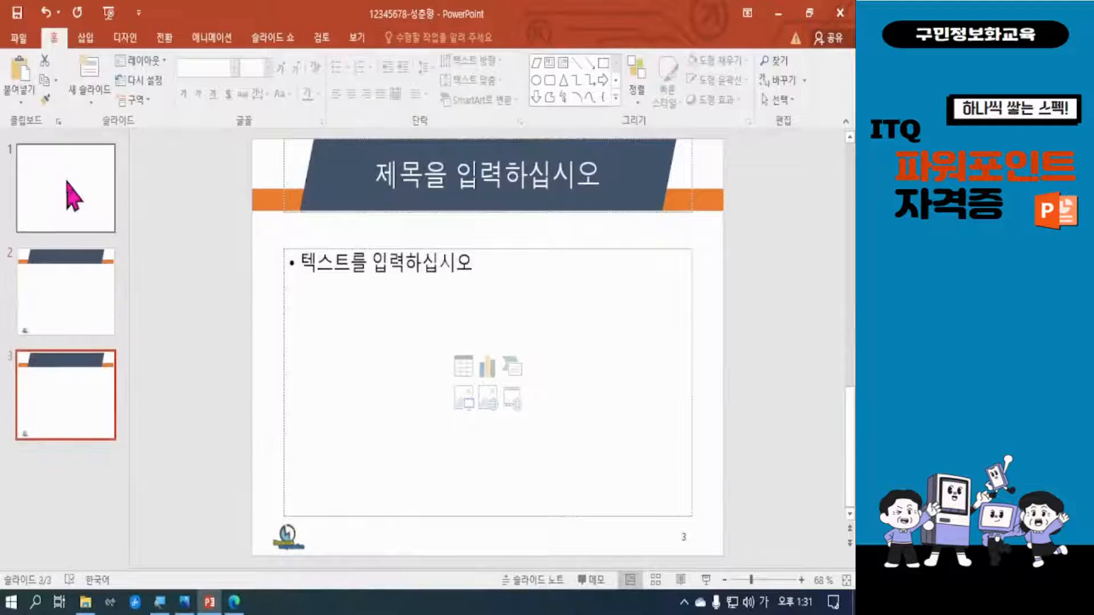
key(ctrl+m)
key(ctrl+m)
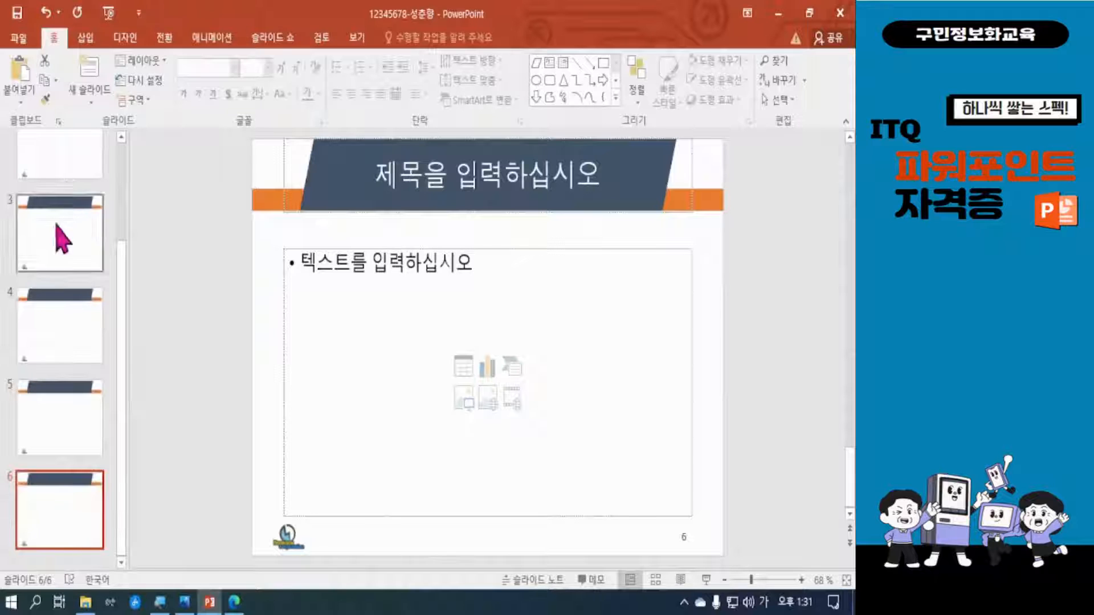
Return to slide 1 and save the presentation
scroll(68, 302, up, 3)
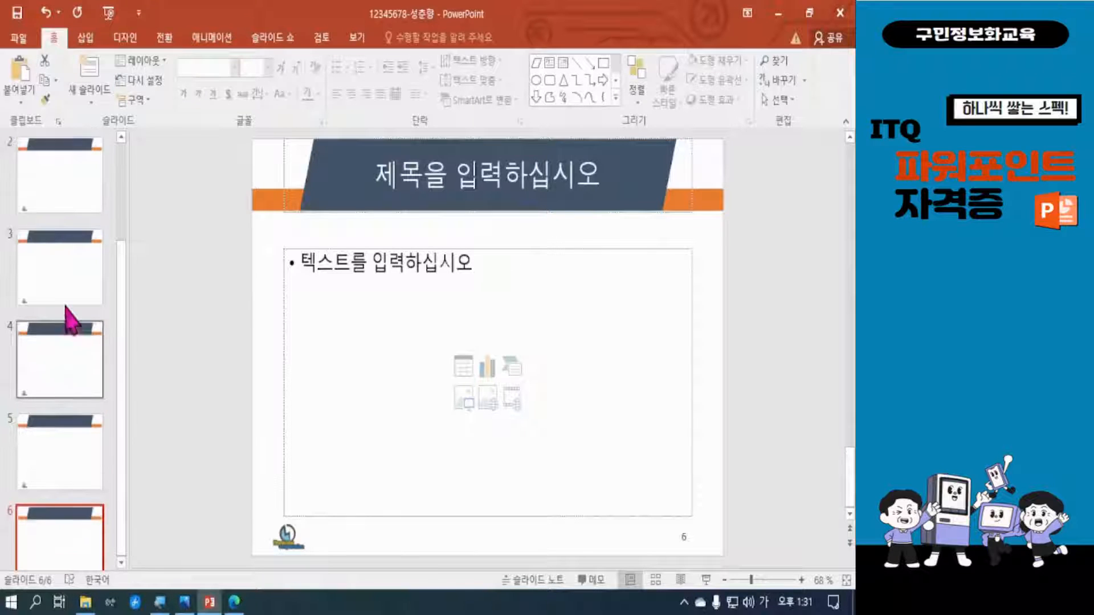
click(90, 188)
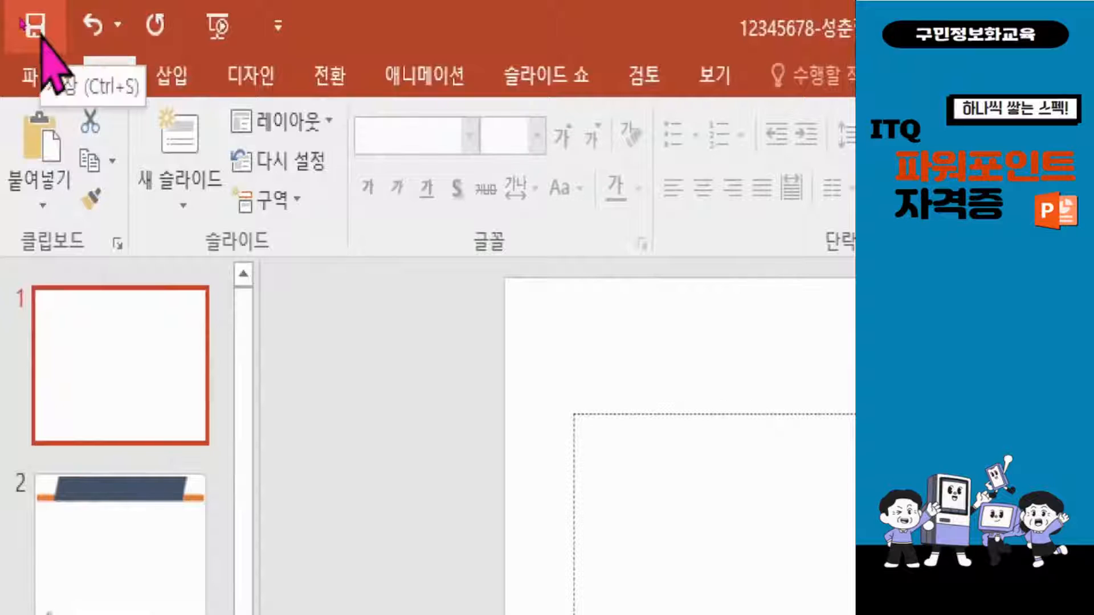
click(41, 33)
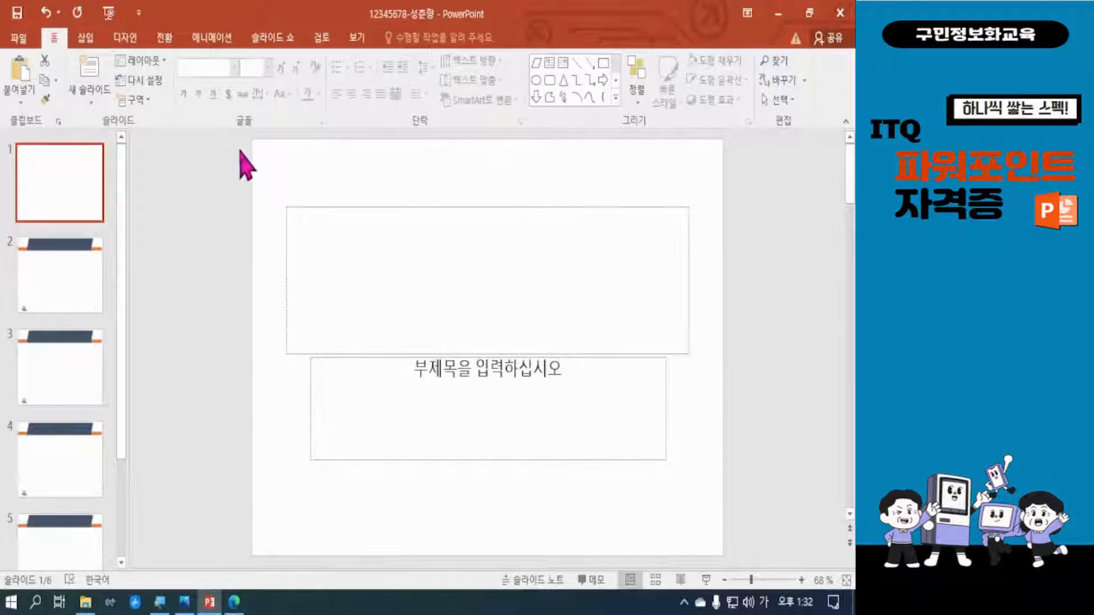
Delete the title and subtitle placeholders on slide 1 and paste the copied logo there
mouse_move(238, 149)
mouse_down()
mouse_move(433, 369)
mouse_move(779, 530)
mouse_up()
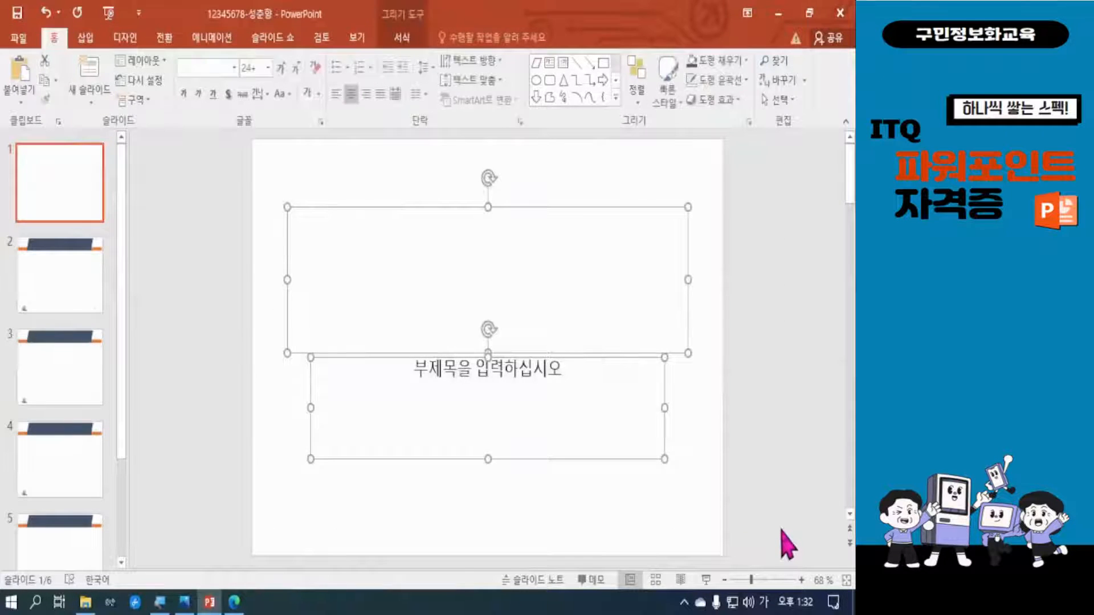
key(Delete)
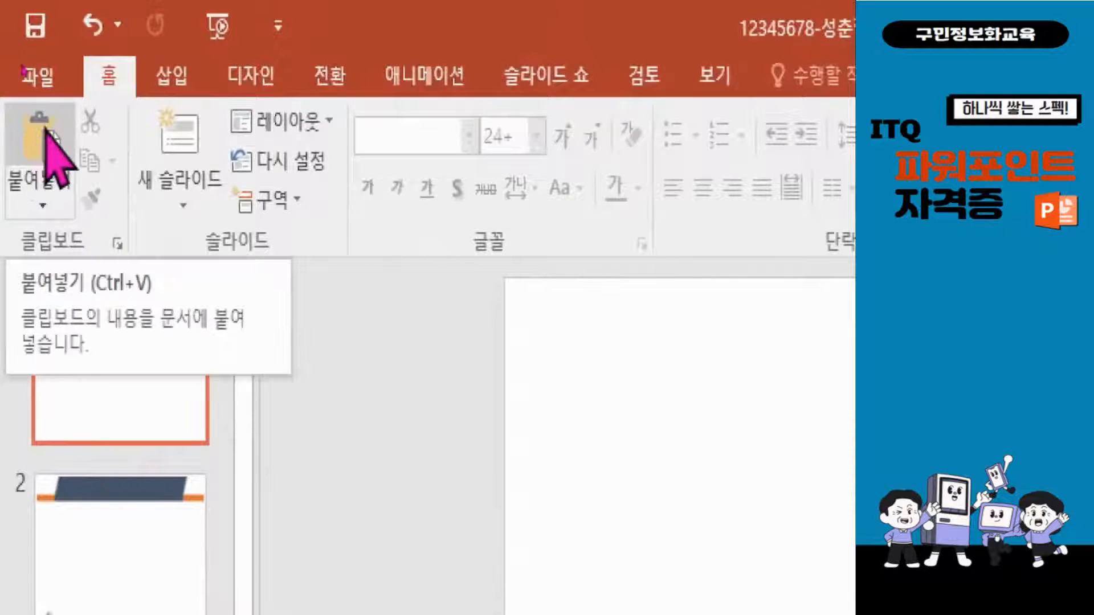
click(40, 131)
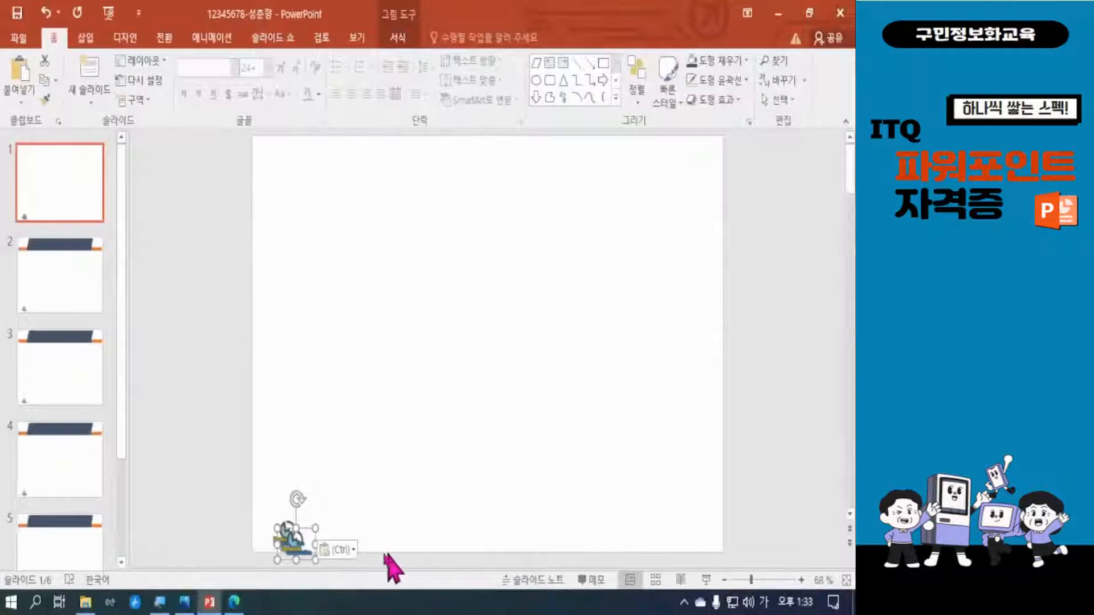
click(364, 558)
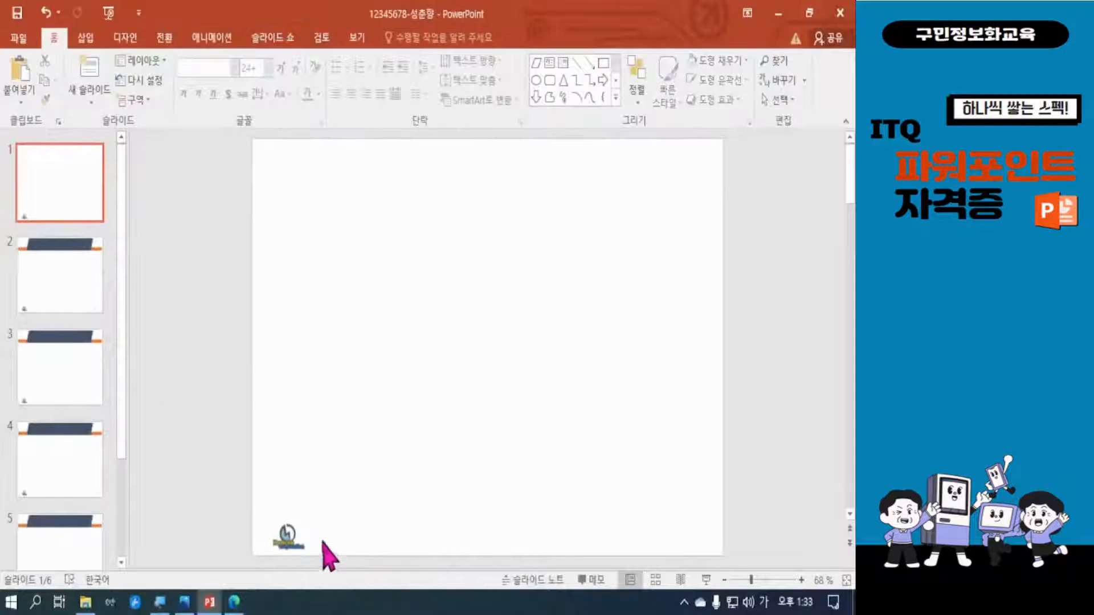
Enlarge the logo slightly and position it precisely in the upper-left corner of slide 1
drag(287, 532, 306, 189)
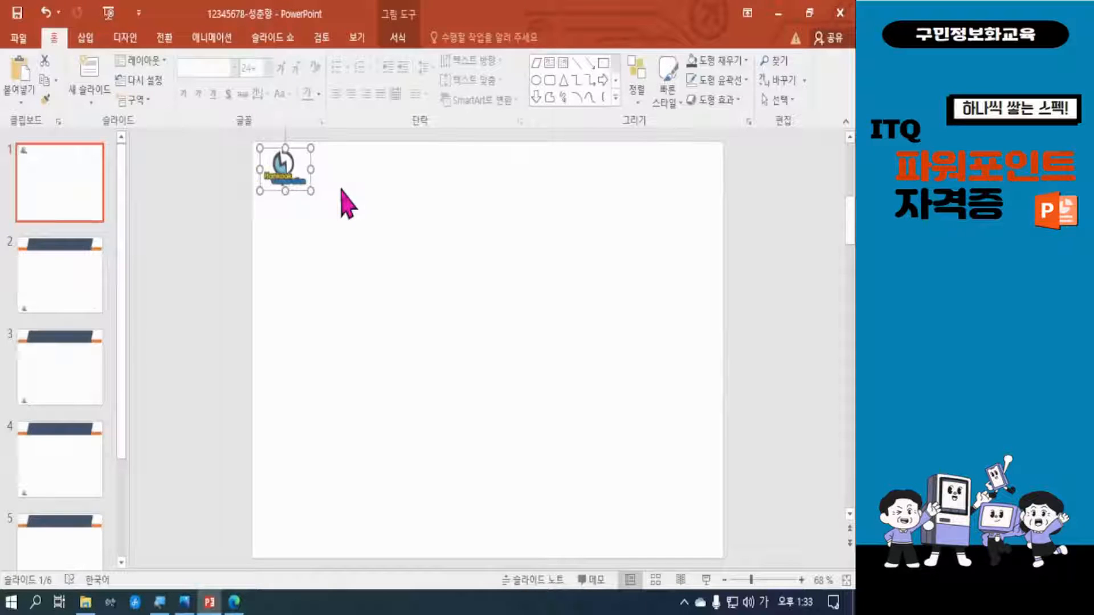
key(ctrl+z)
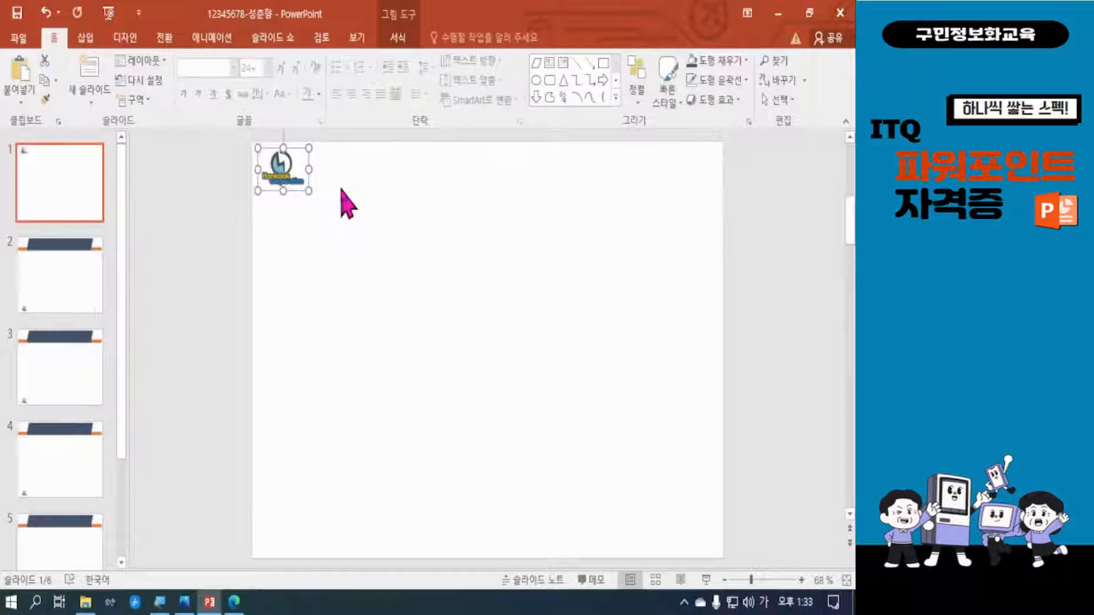
key(ctrl+z)
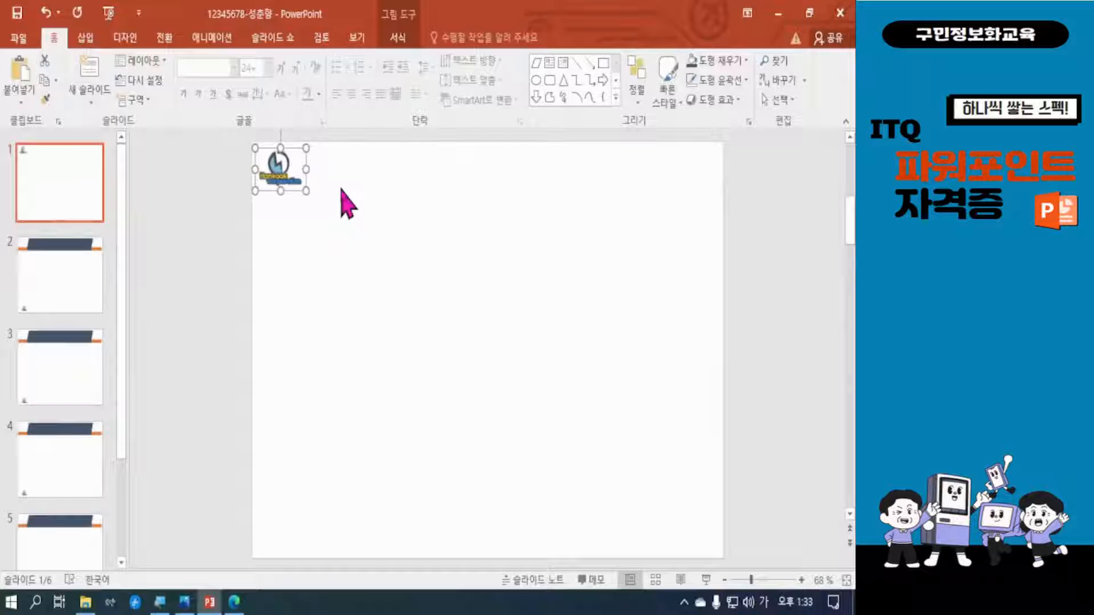
key(ctrl+z)
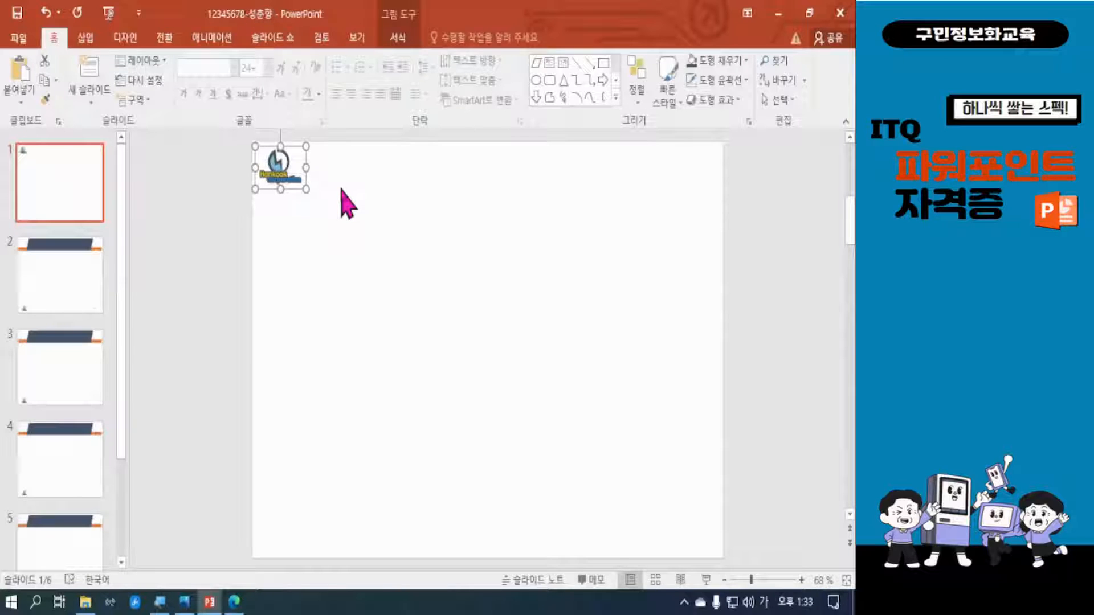
key(ctrl+z)
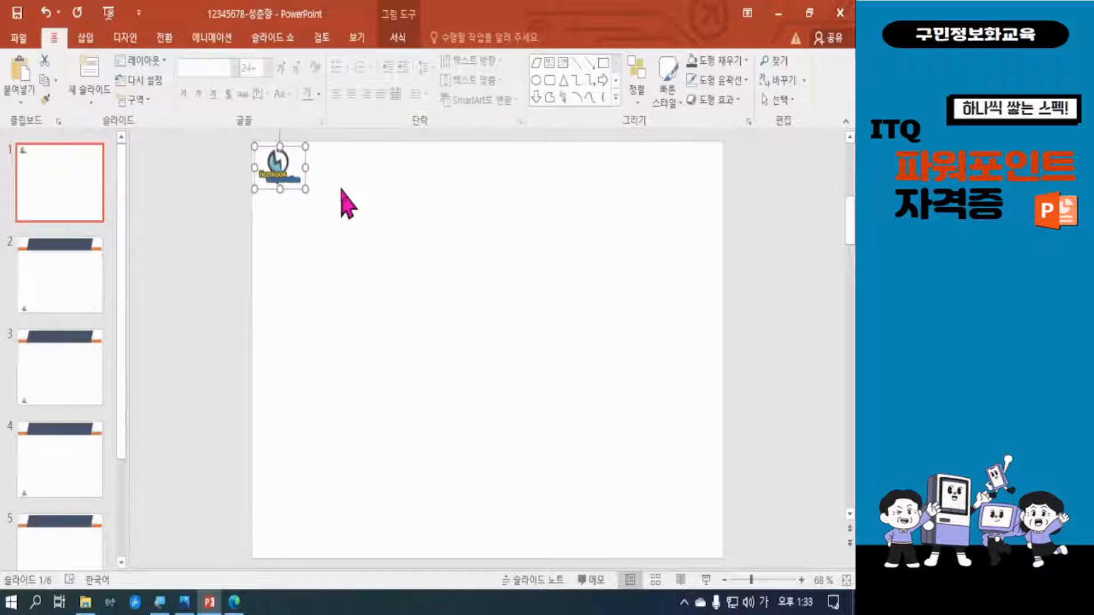
click(373, 205)
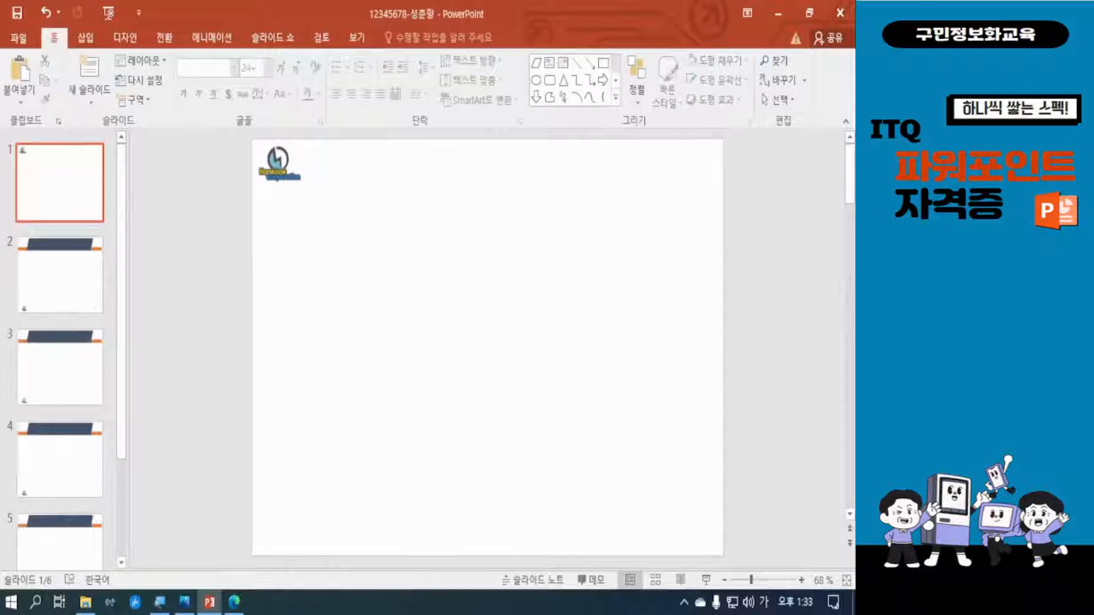
Switch to the exam paper in Edge and examine the slide 1 표지 디자인 (cover design) requirements
click(235, 602)
scroll(377, 335, up, 5)
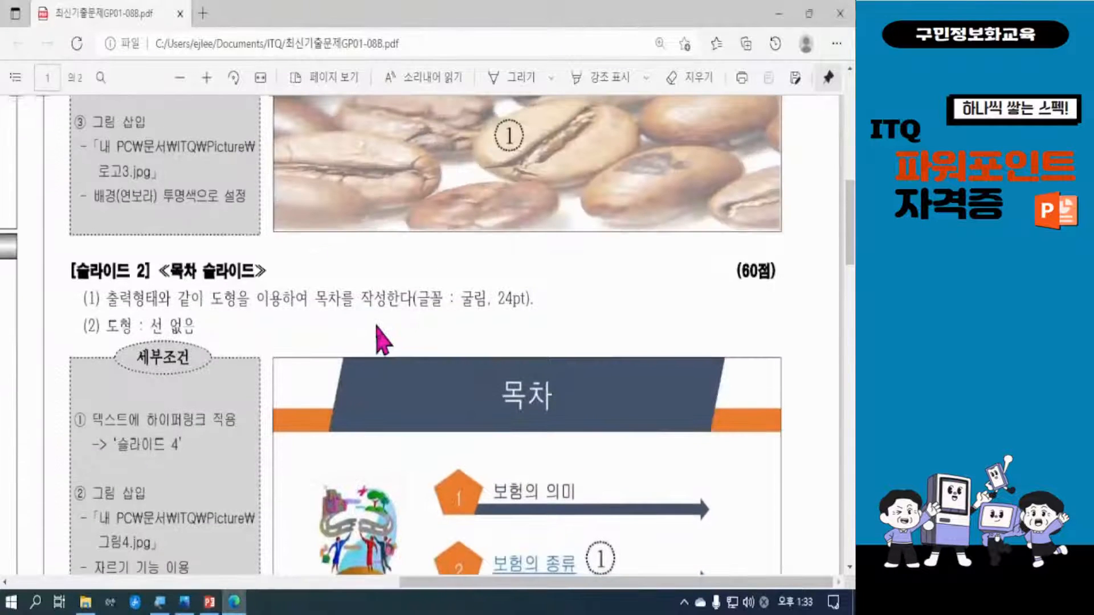
scroll(377, 336, up, 5)
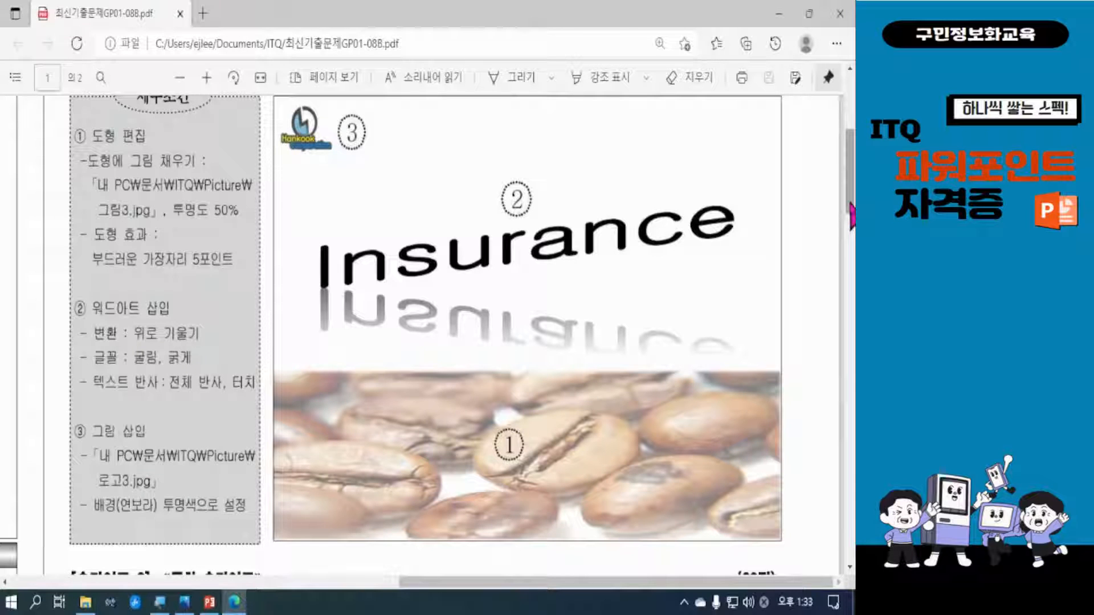
scroll(851, 214, up, 5)
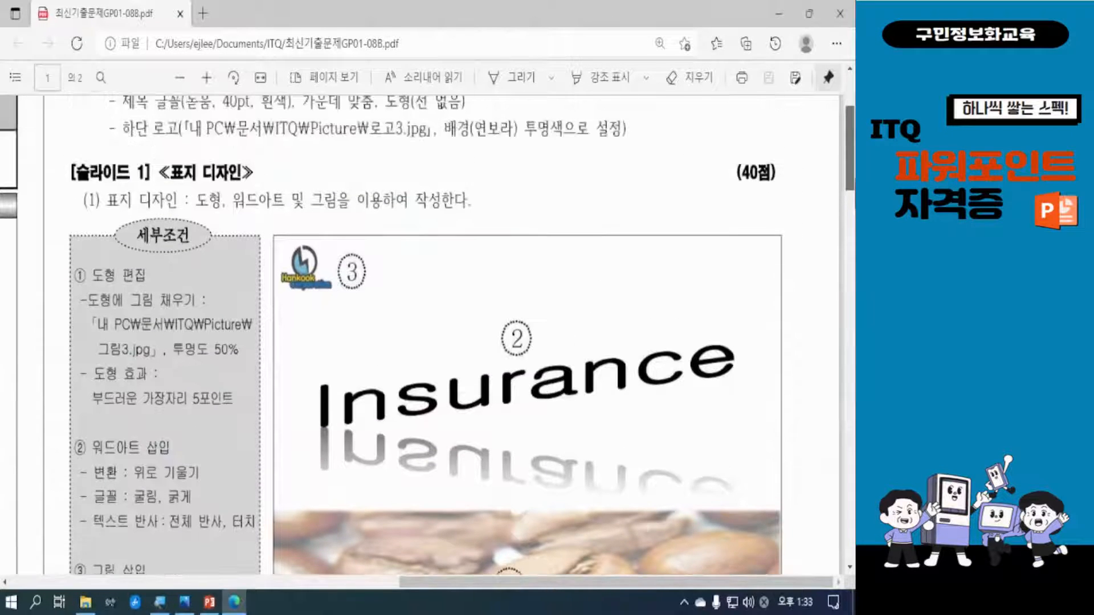
Review the cover layout on the exam paper, return to PowerPoint and draw a rectangle about 27.5 × 7.5 cm across slide 1's lower part
scroll(427, 334, down, 1)
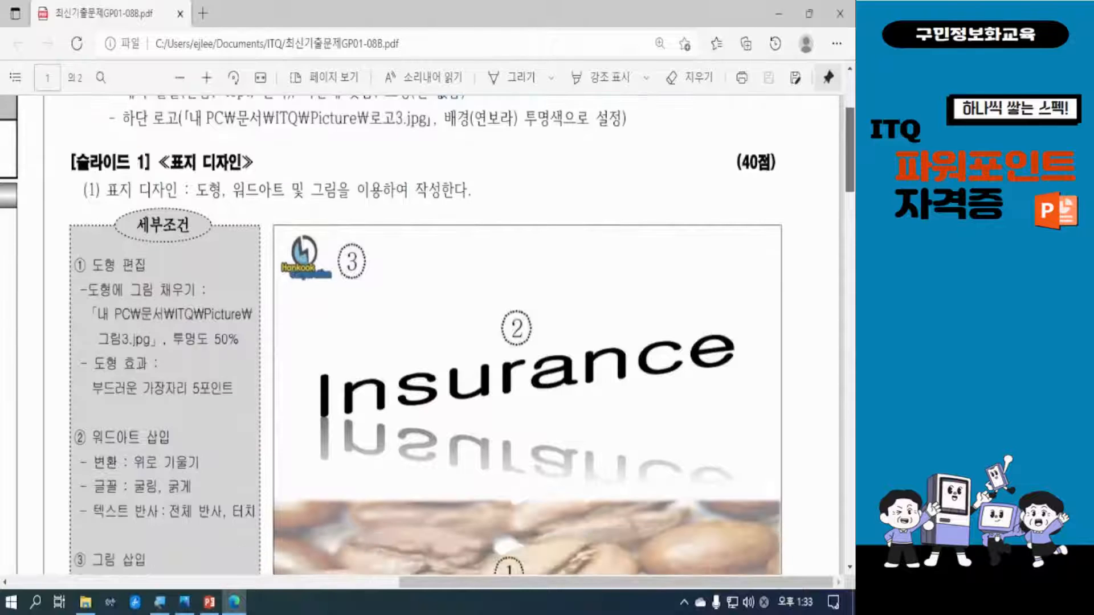
scroll(427, 336, down, 1)
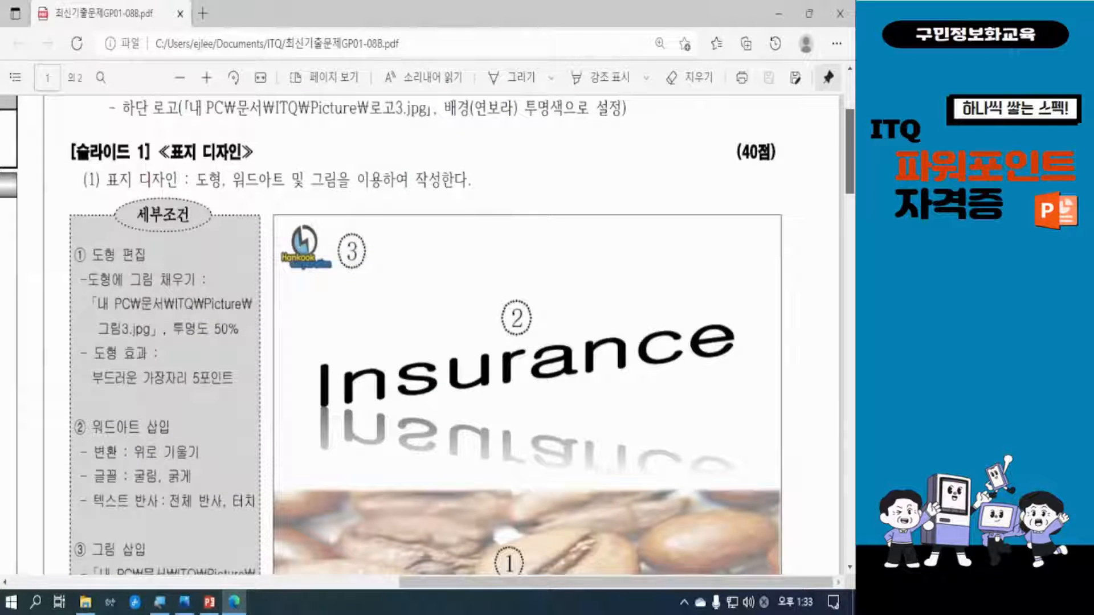
scroll(427, 334, down, 1)
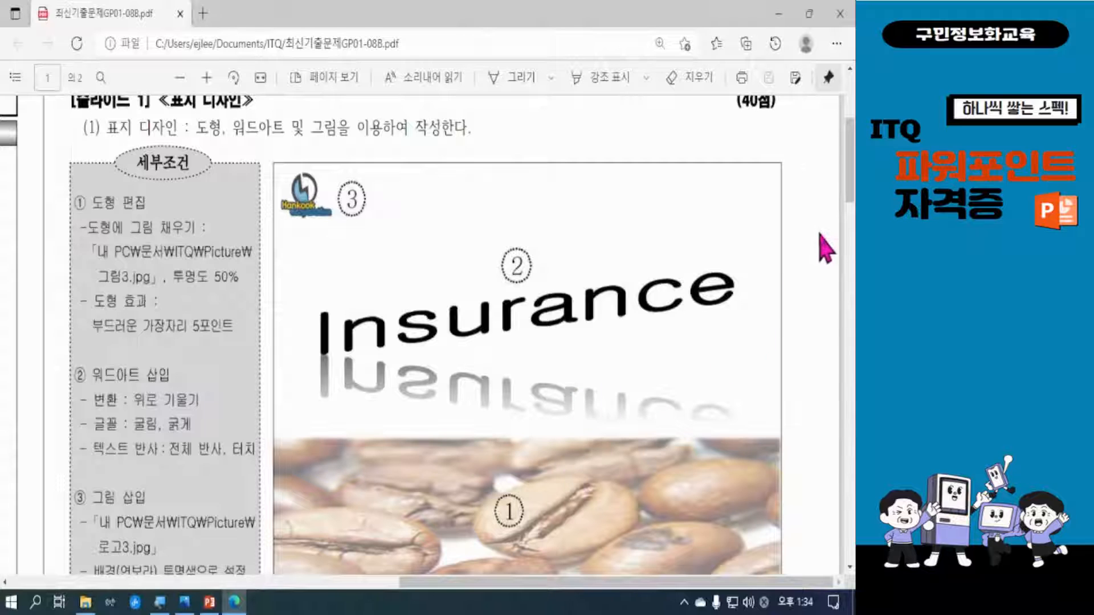
scroll(848, 200, down, 1)
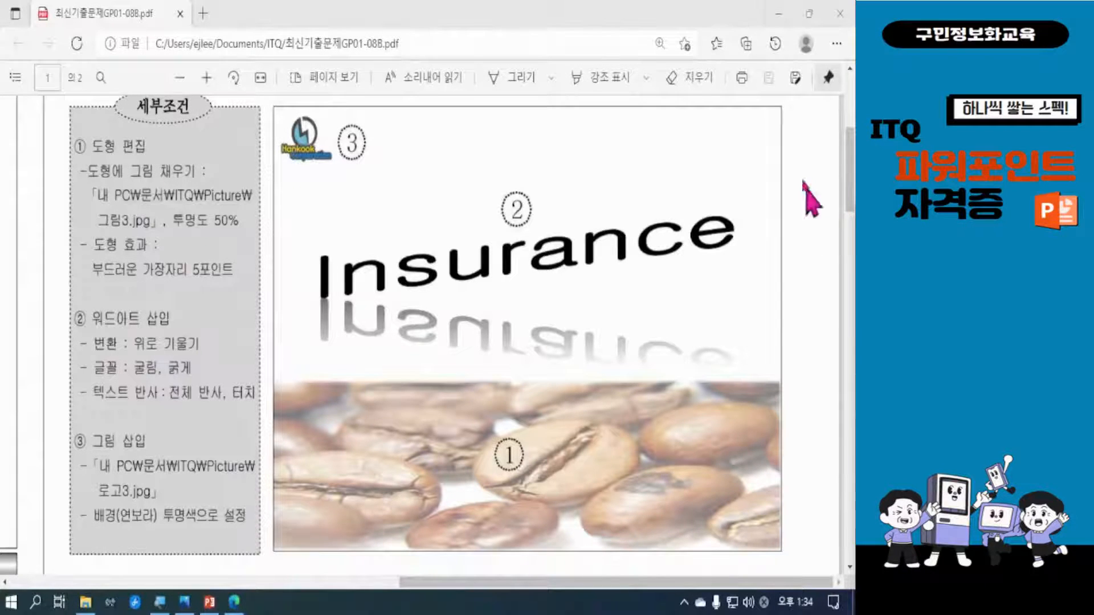
click(778, 13)
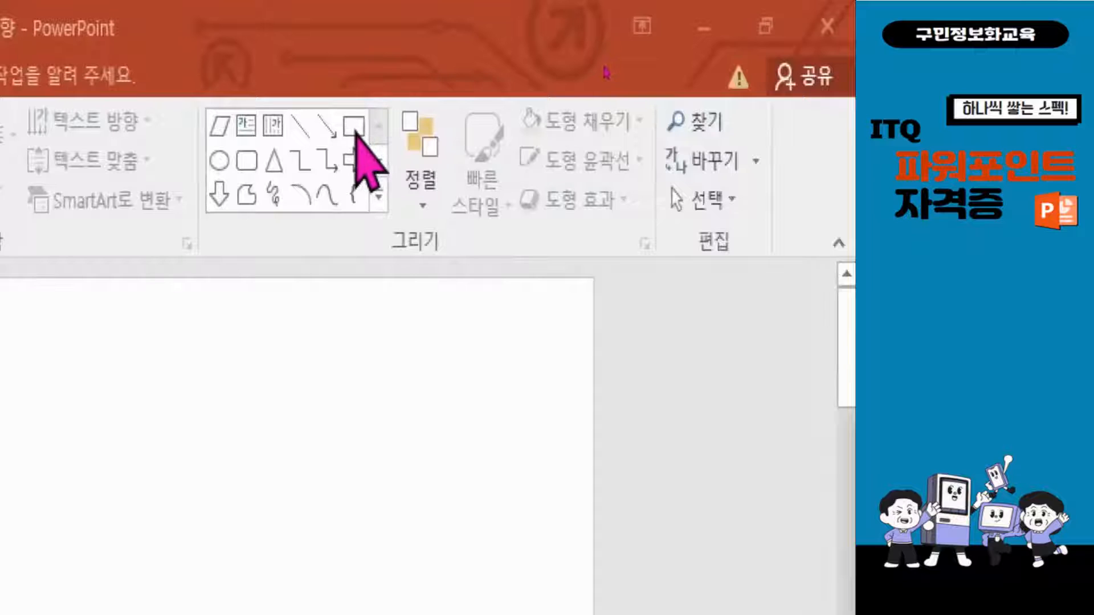
click(353, 128)
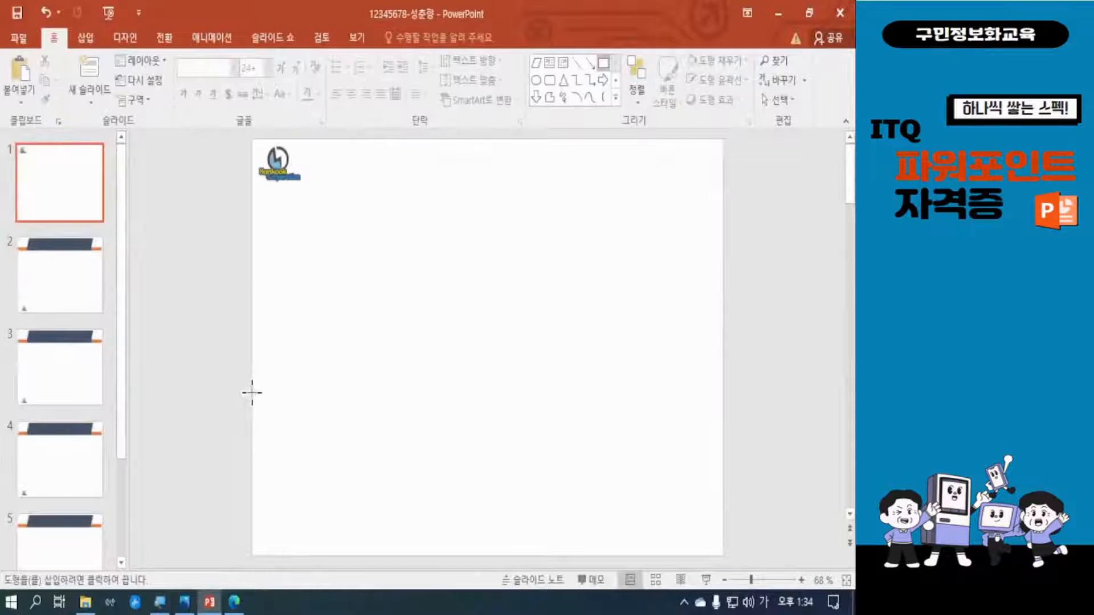
drag(252, 392, 724, 552)
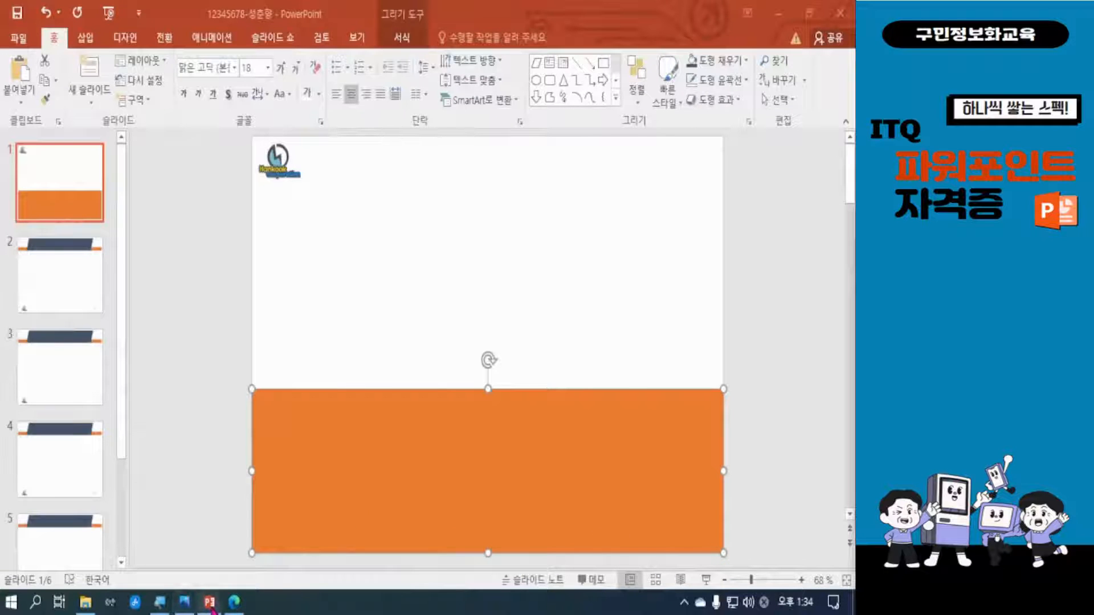
Check the shape requirements on the exam paper and fill slide 1's rectangle with the picture 그림3 from the ITQ Picture folder
click(234, 602)
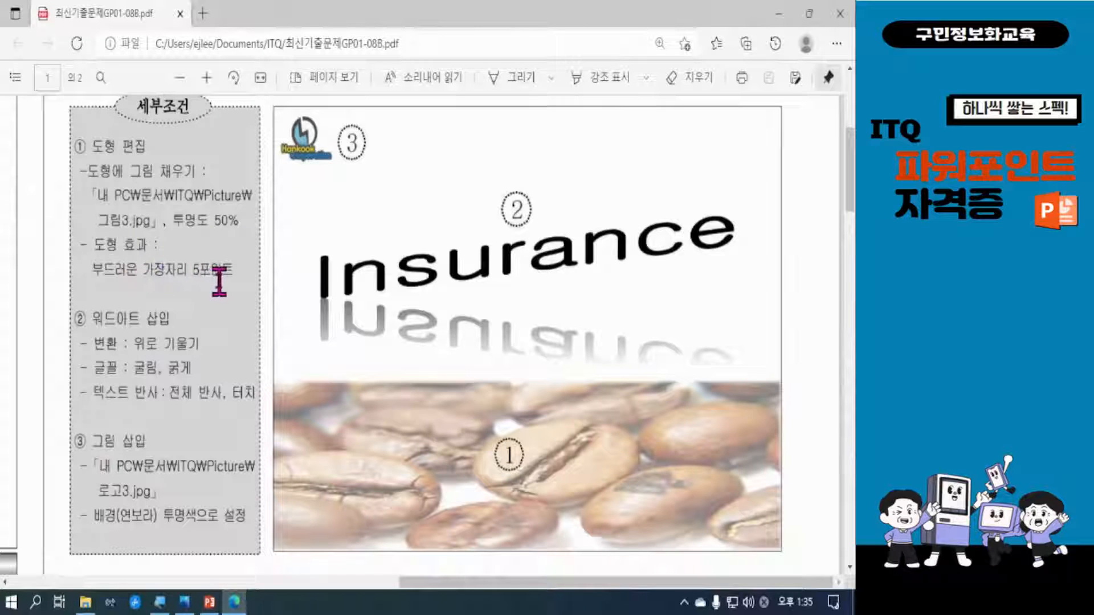
click(779, 15)
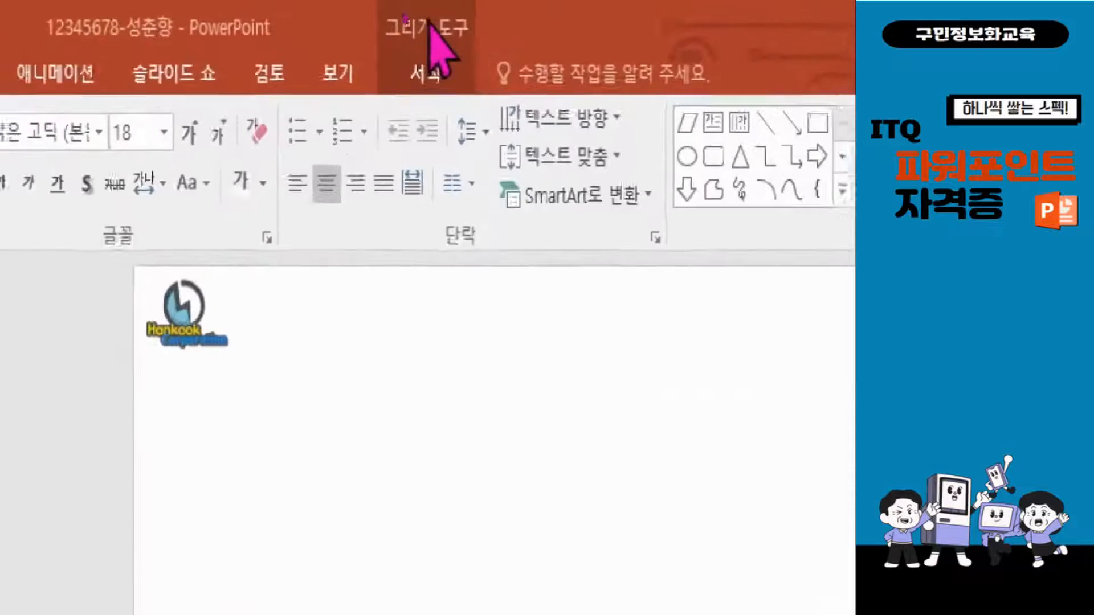
click(436, 68)
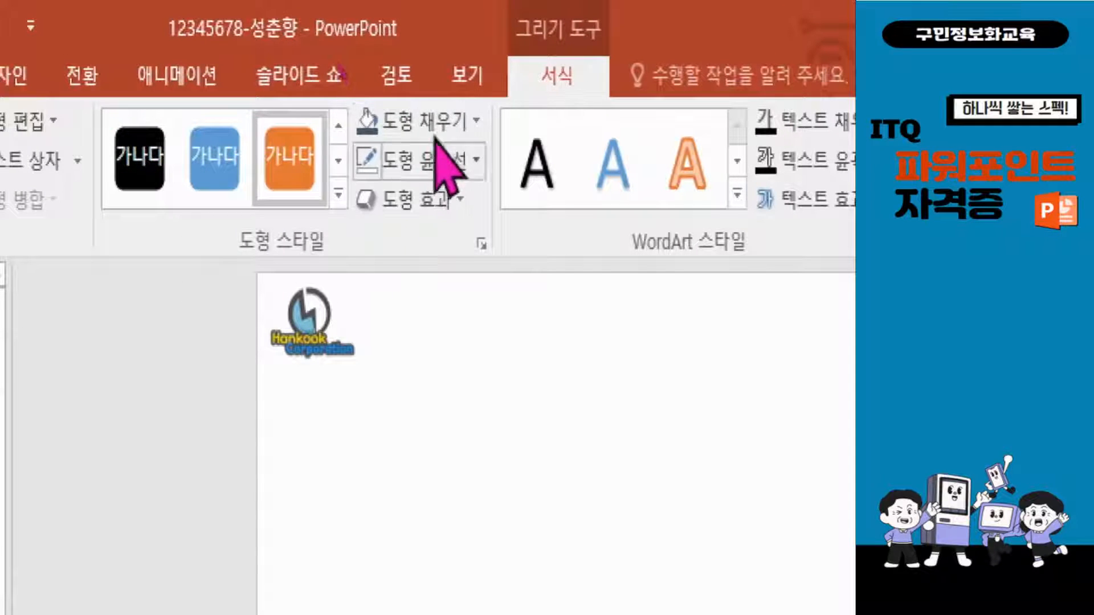
click(433, 133)
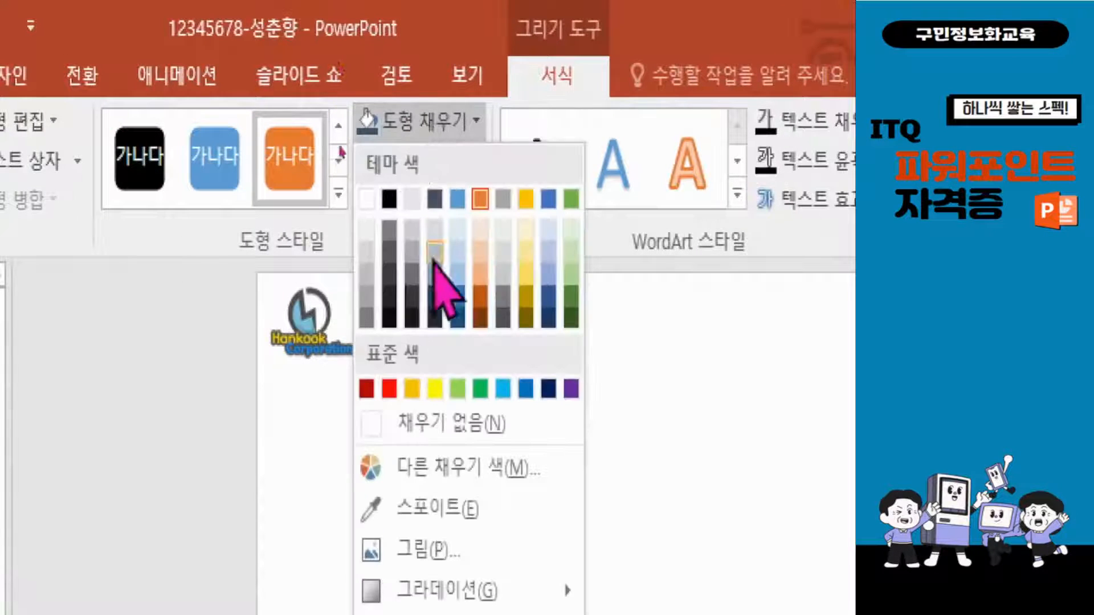
click(433, 551)
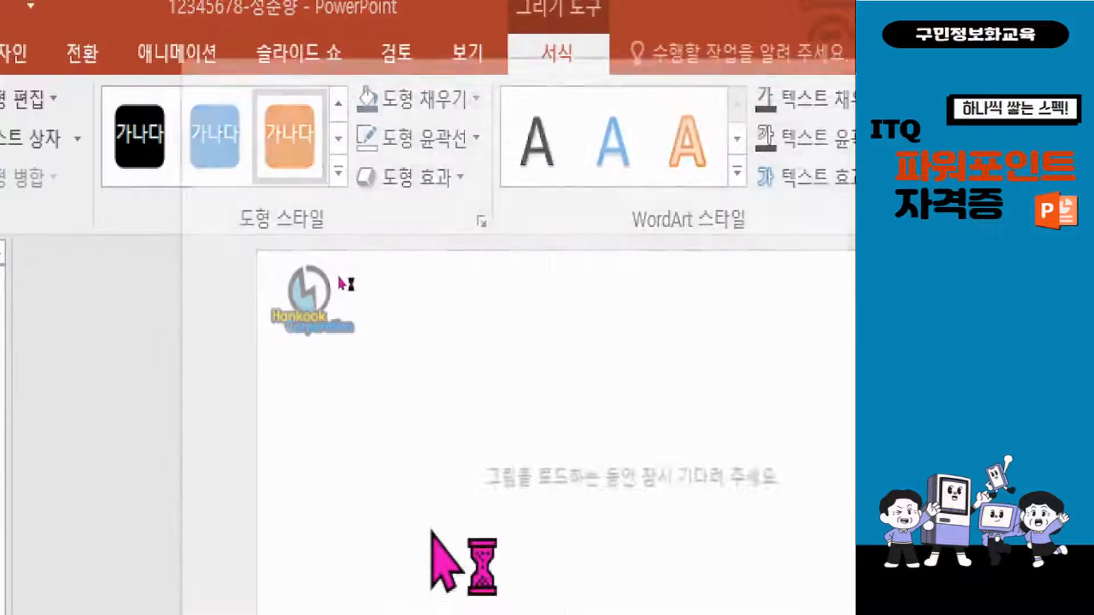
drag(452, 142, 329, 37)
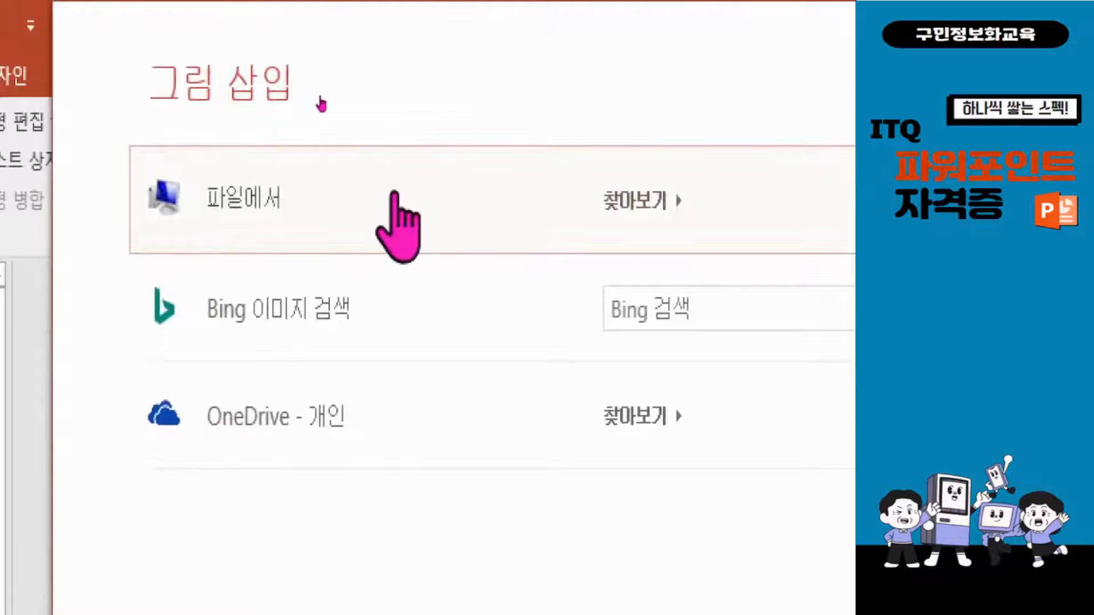
click(463, 197)
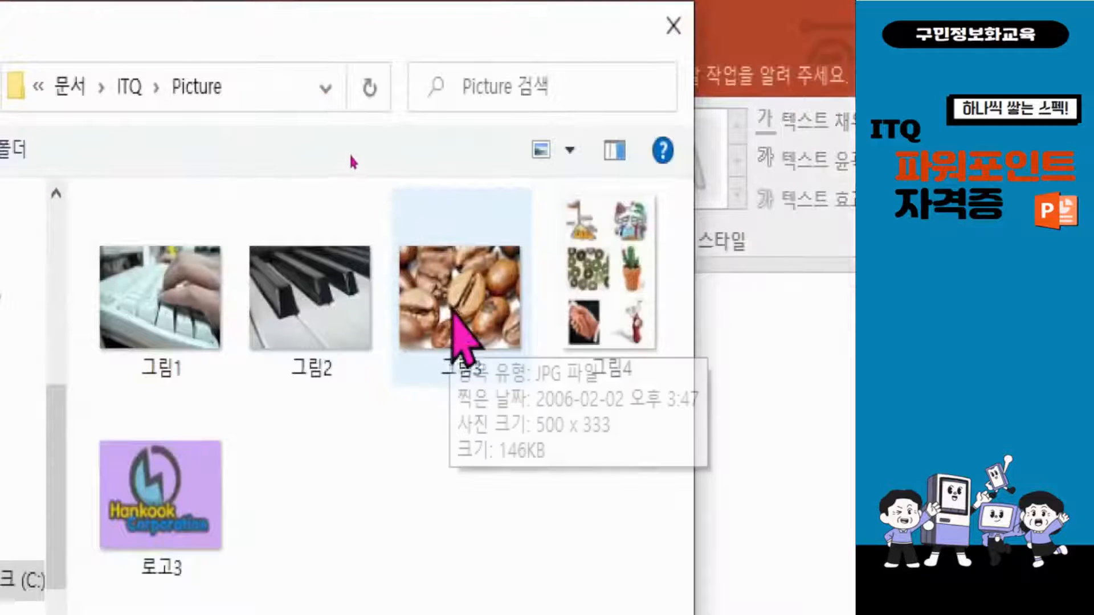
click(459, 317)
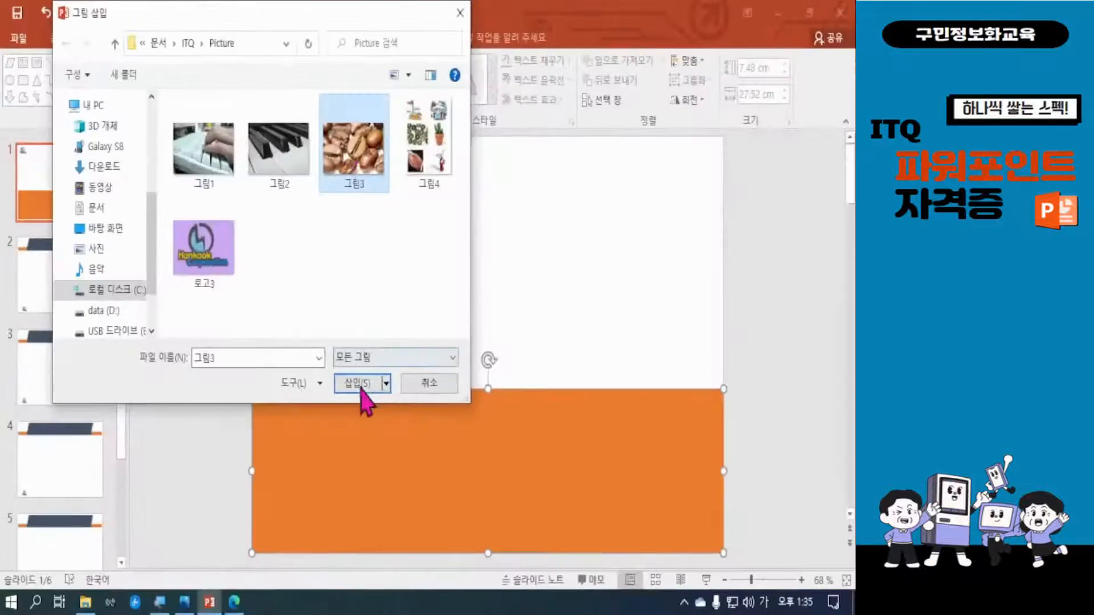
click(359, 383)
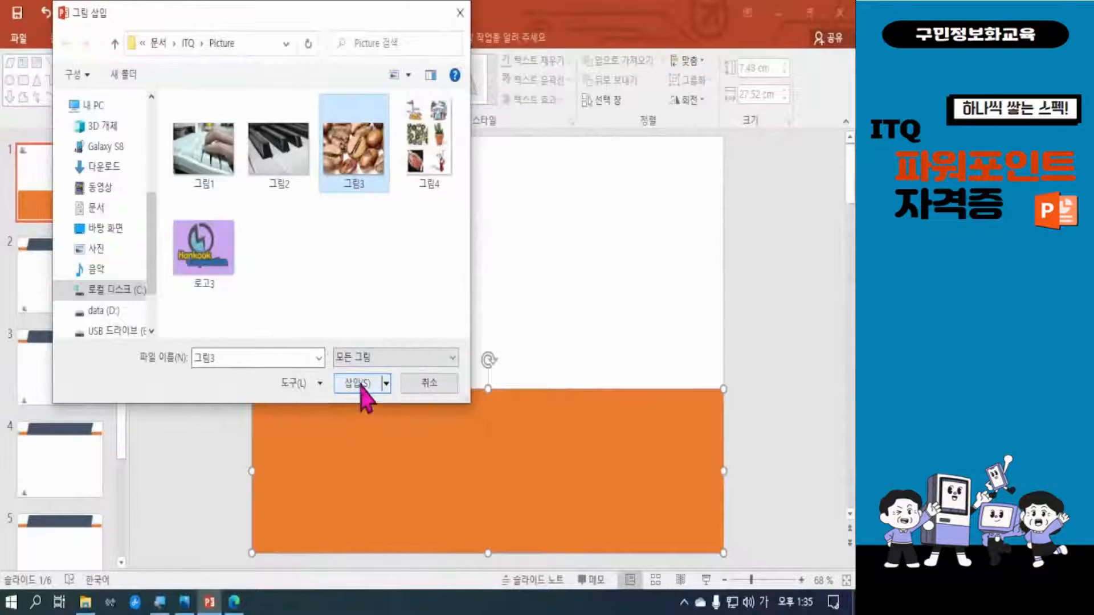
click(359, 382)
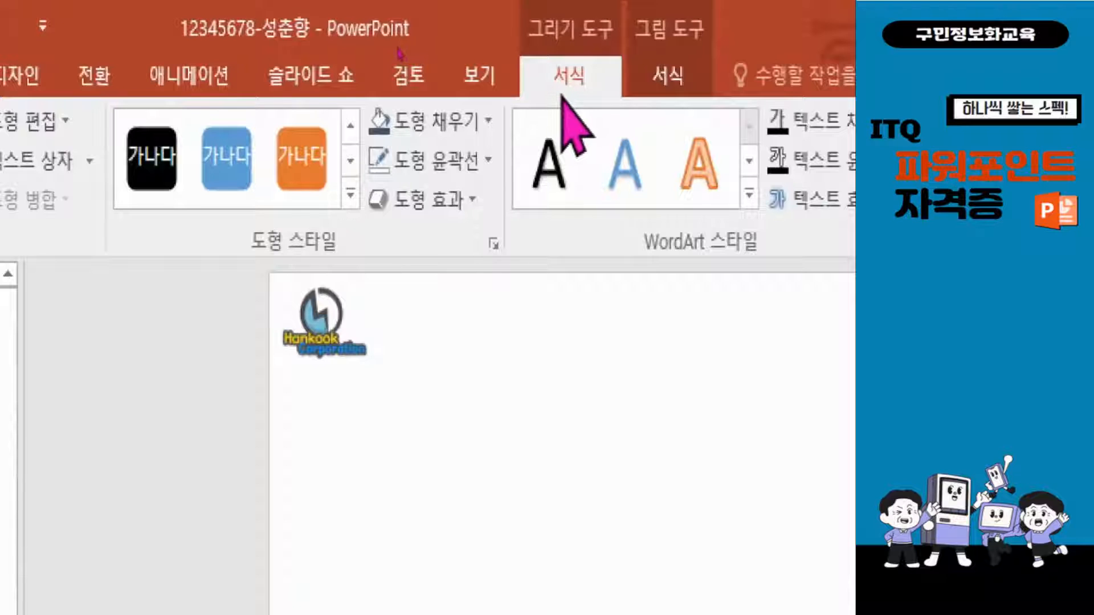
Apply the 부드러운 가장자리 (soft edges) effect of 5 포인트 to the picture-filled rectangle and deselect it
click(440, 210)
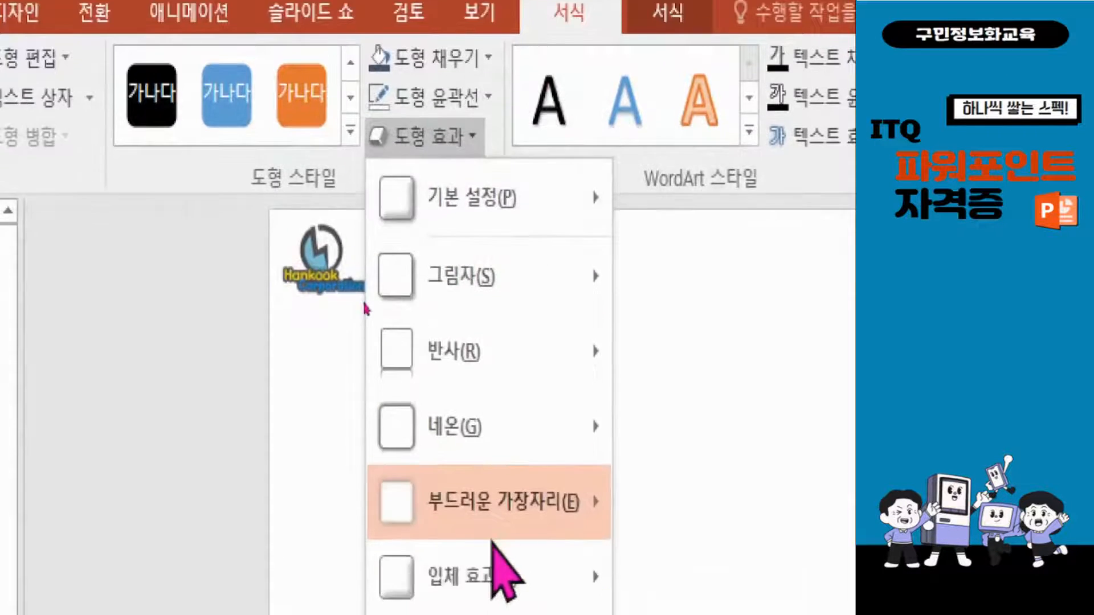
mouse_move(503, 596)
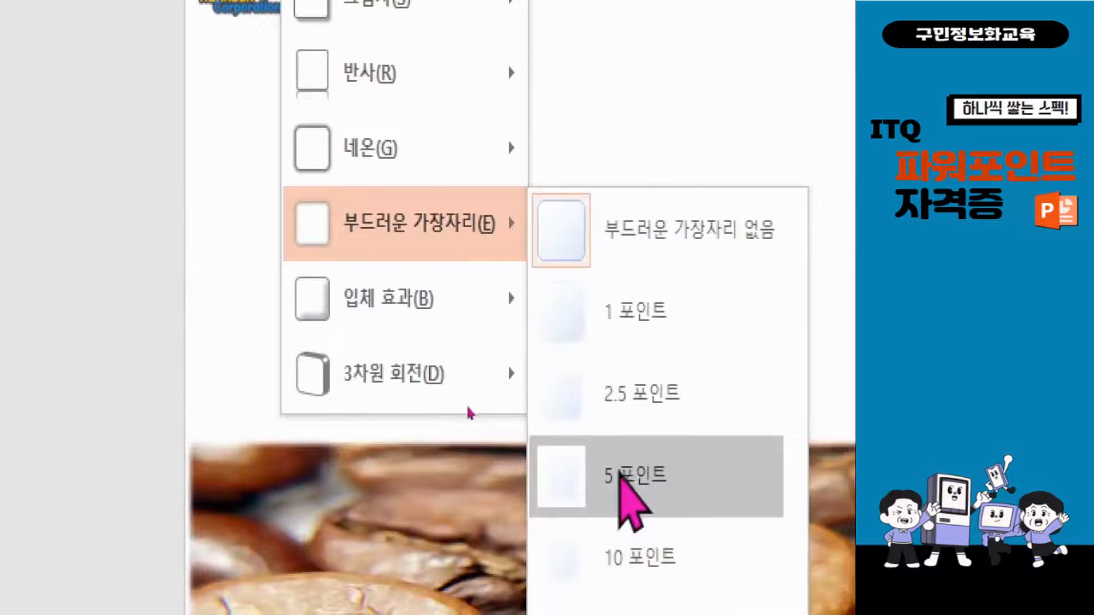
click(624, 477)
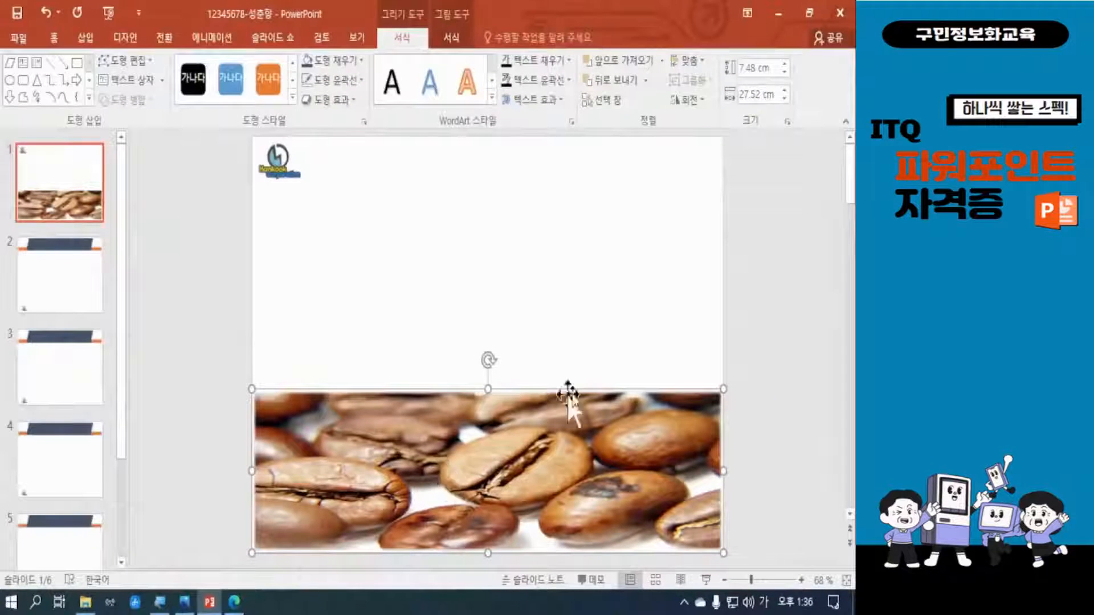
click(753, 376)
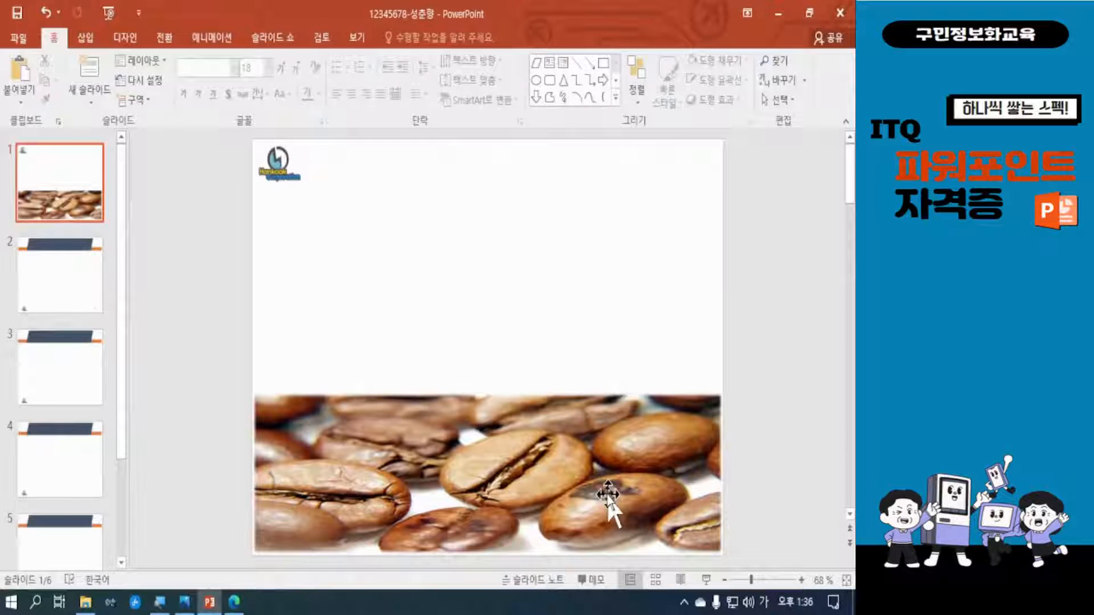
Select the picture-filled rectangle and look through its correction (수정), color (색) and artistic effect (꾸밈 효과) options
click(550, 481)
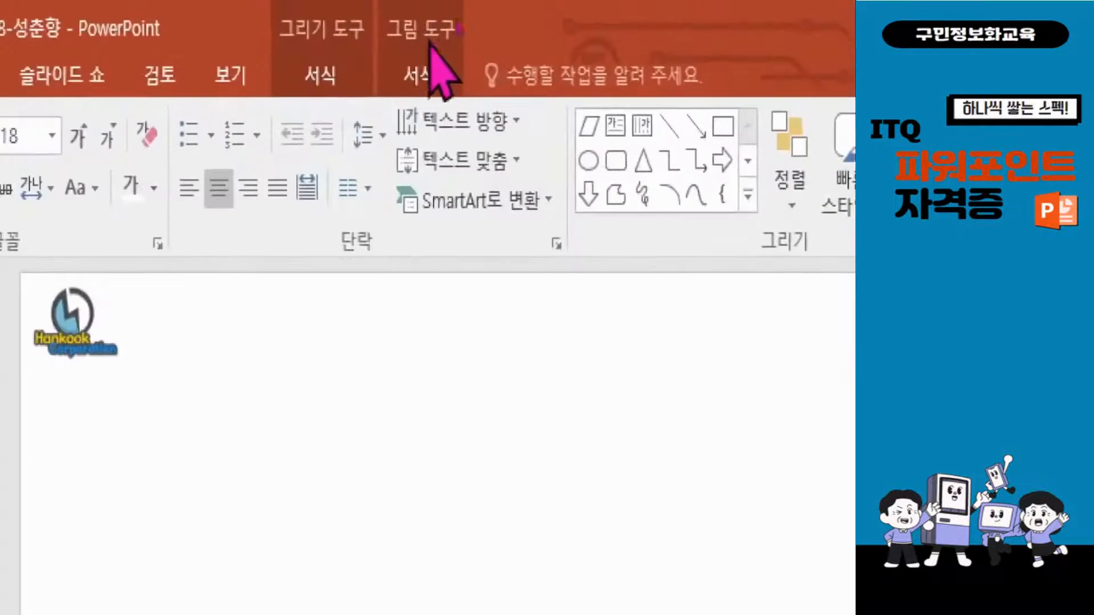
click(428, 77)
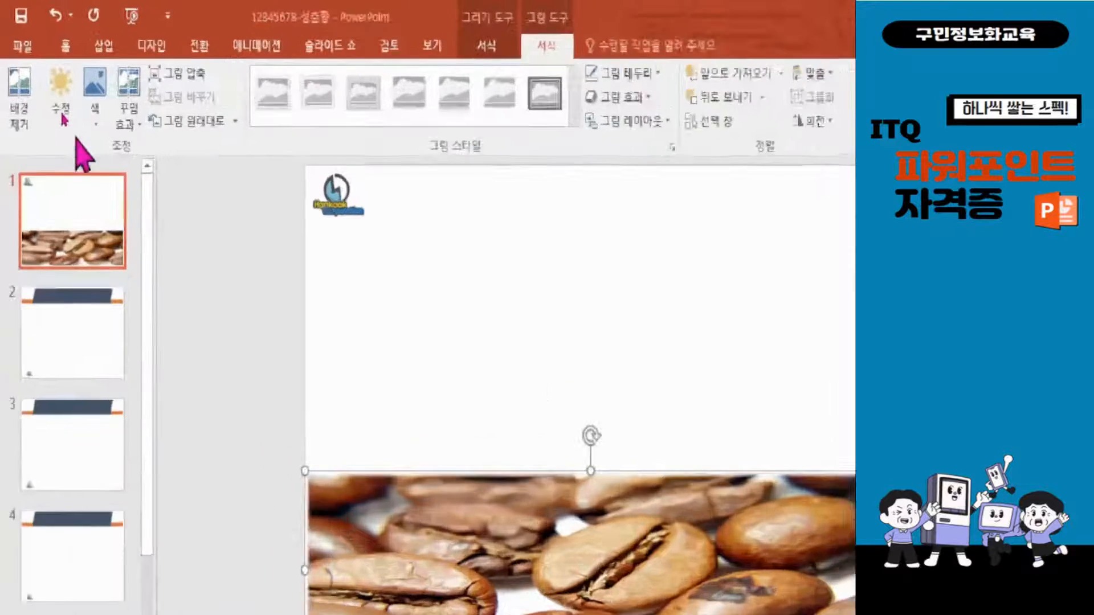
click(63, 126)
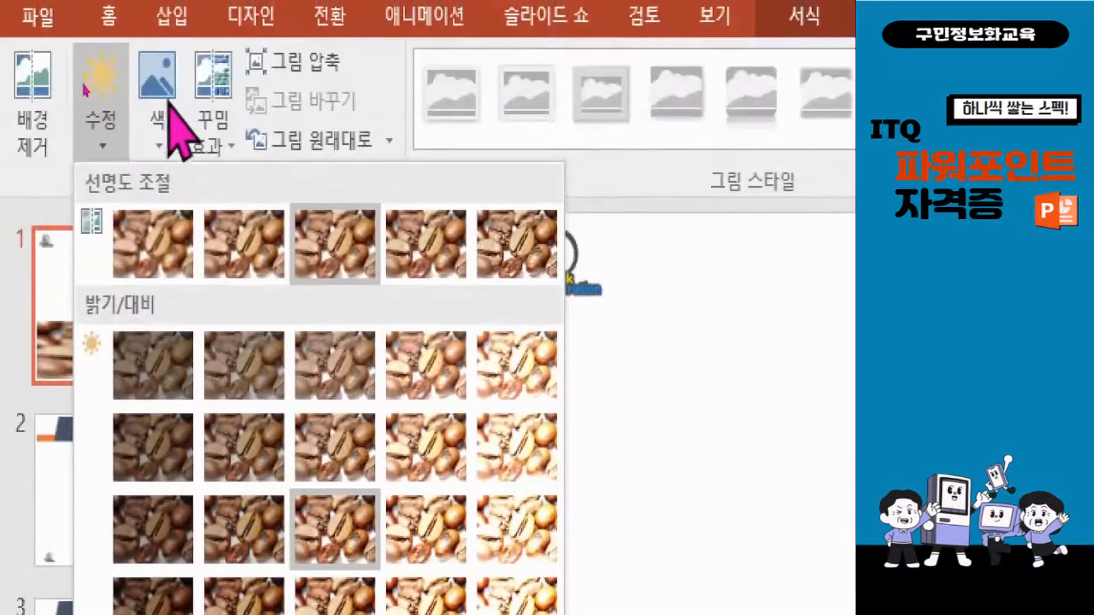
click(163, 108)
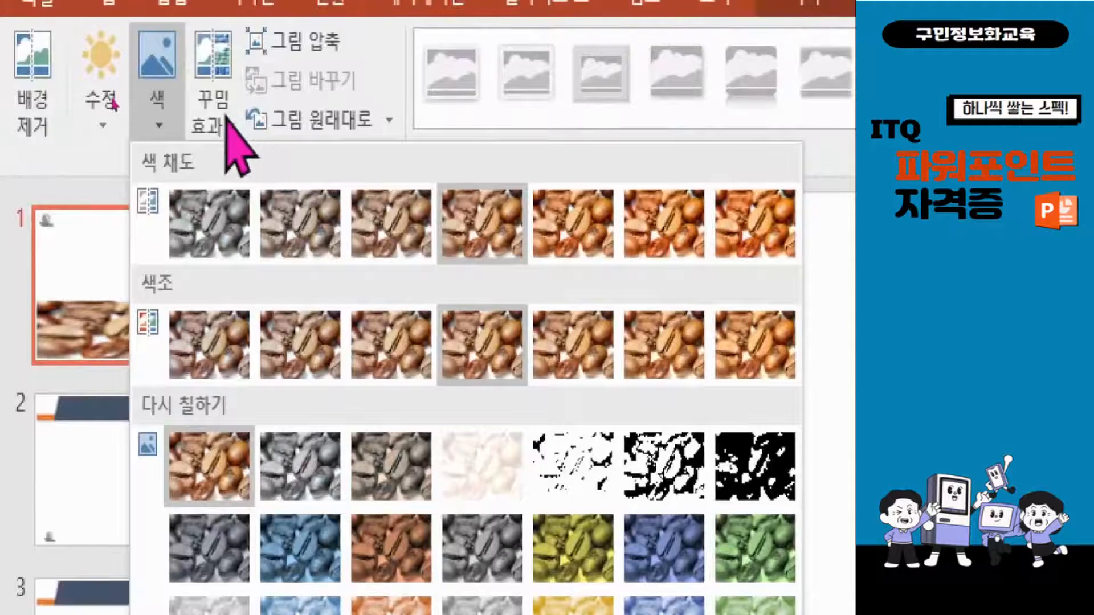
click(222, 54)
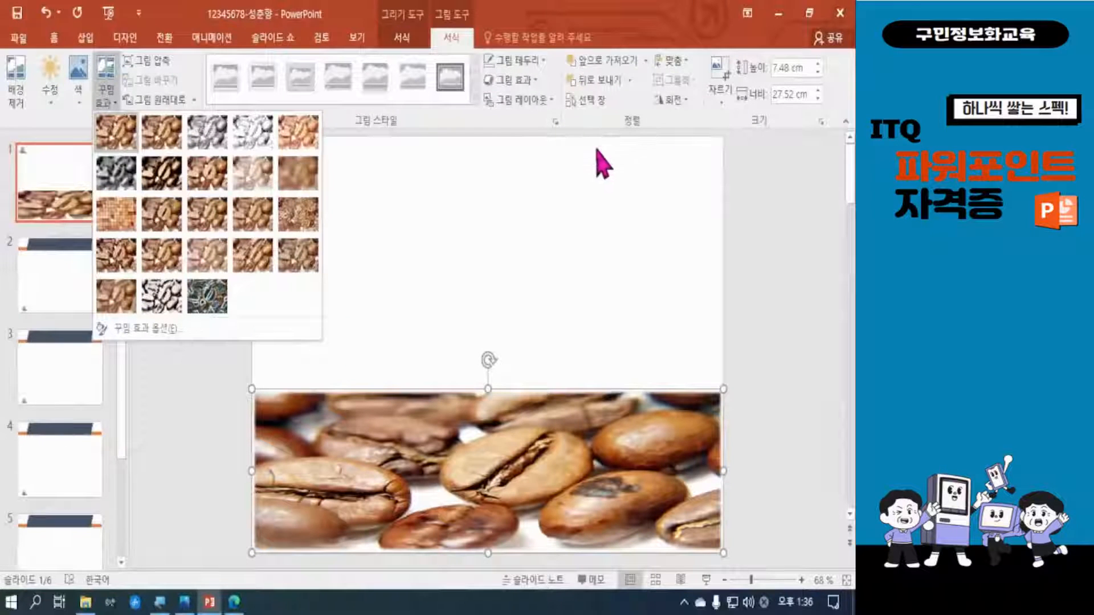
click(570, 192)
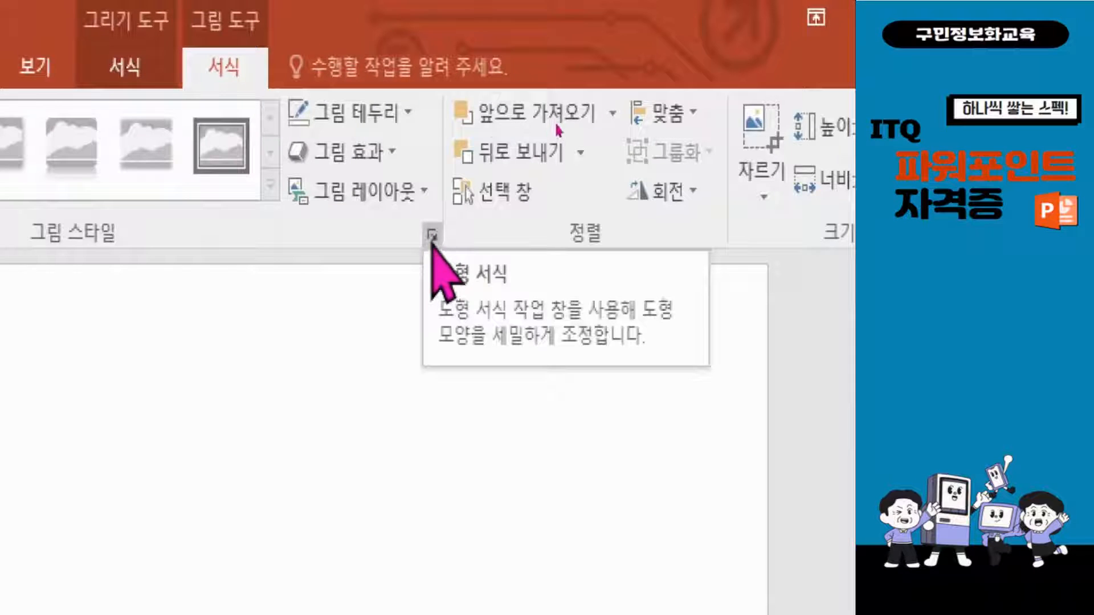
Set the transparency (투명도) of the rectangle's picture fill to 50%
click(432, 235)
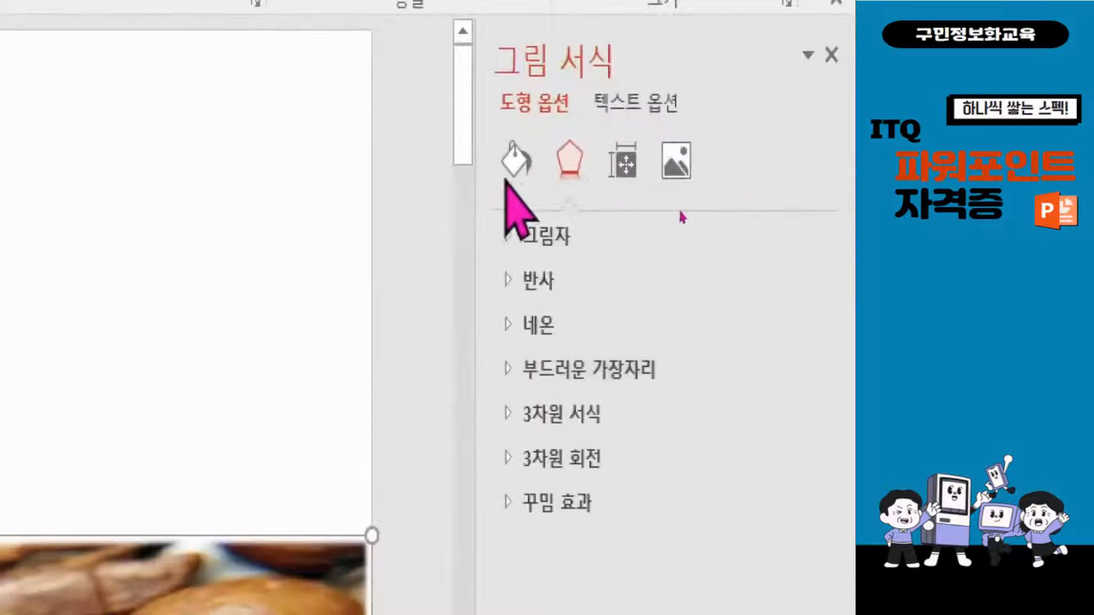
click(517, 160)
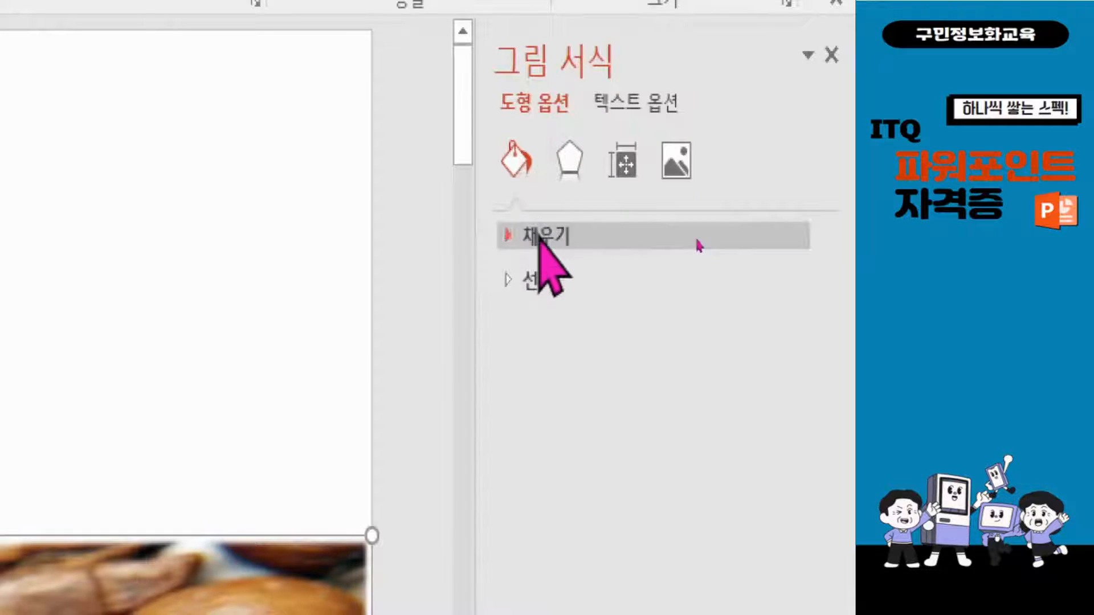
click(540, 241)
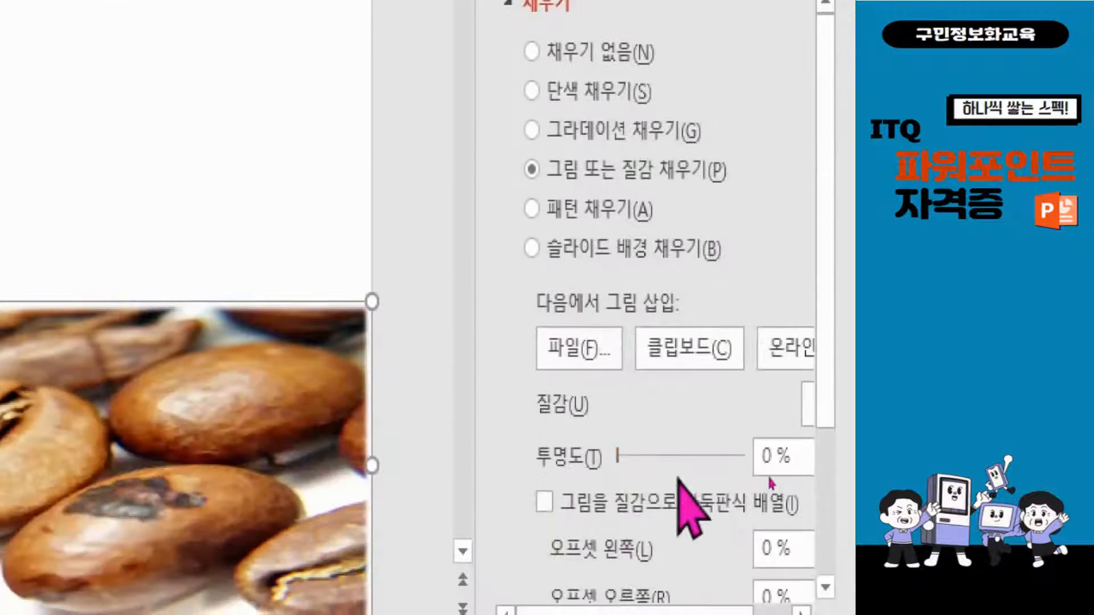
drag(616, 456, 684, 456)
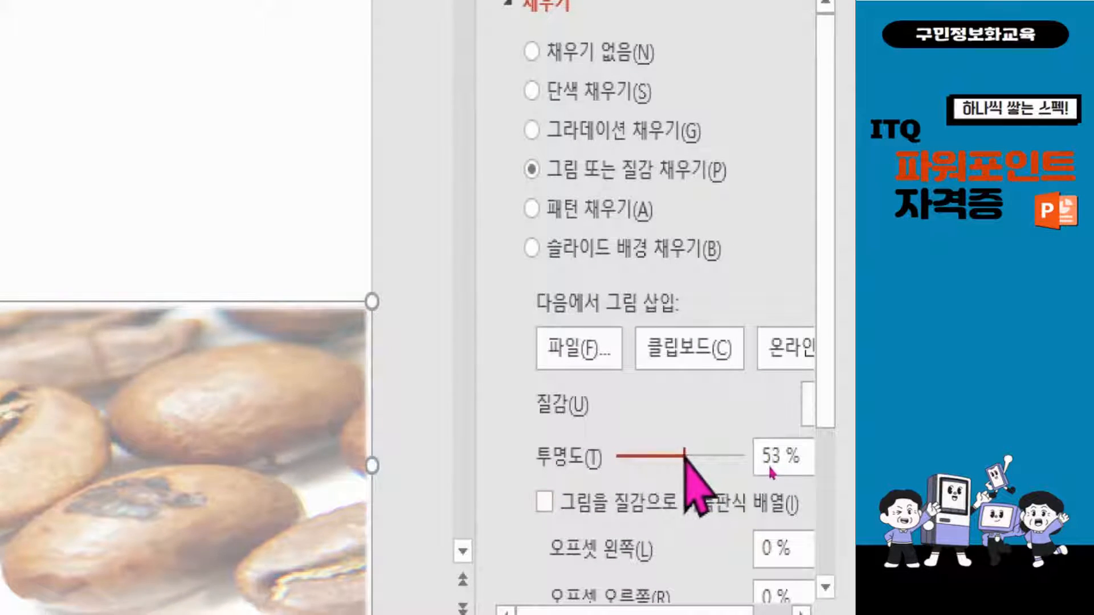
click(780, 455)
double_click(772, 455)
text(50)
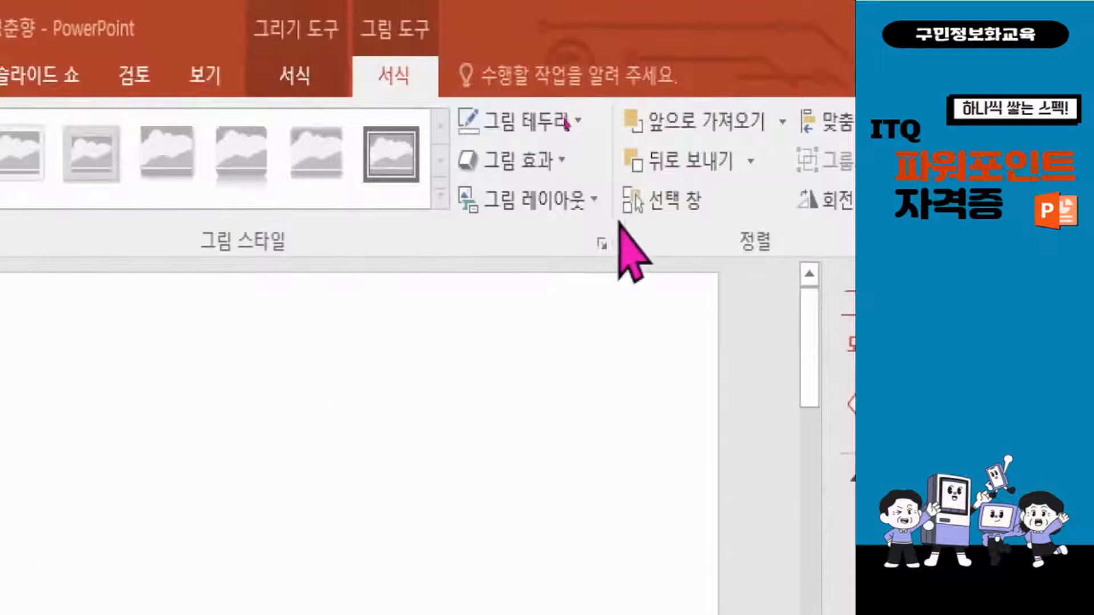
Reopen the rectangle's fill settings through the shape style formatting options
click(317, 75)
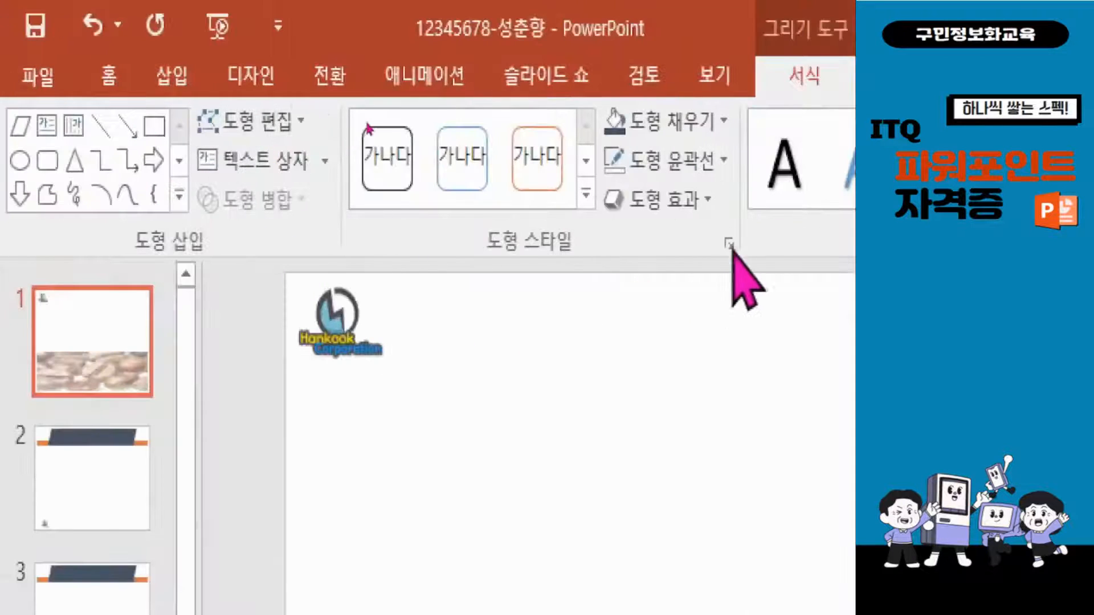
click(730, 244)
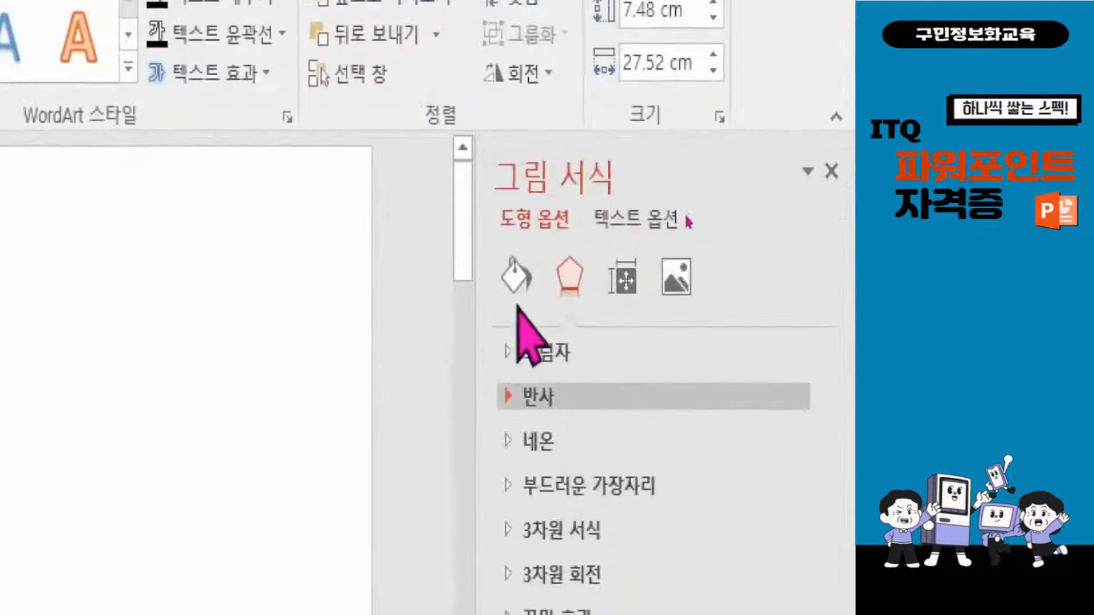
click(516, 279)
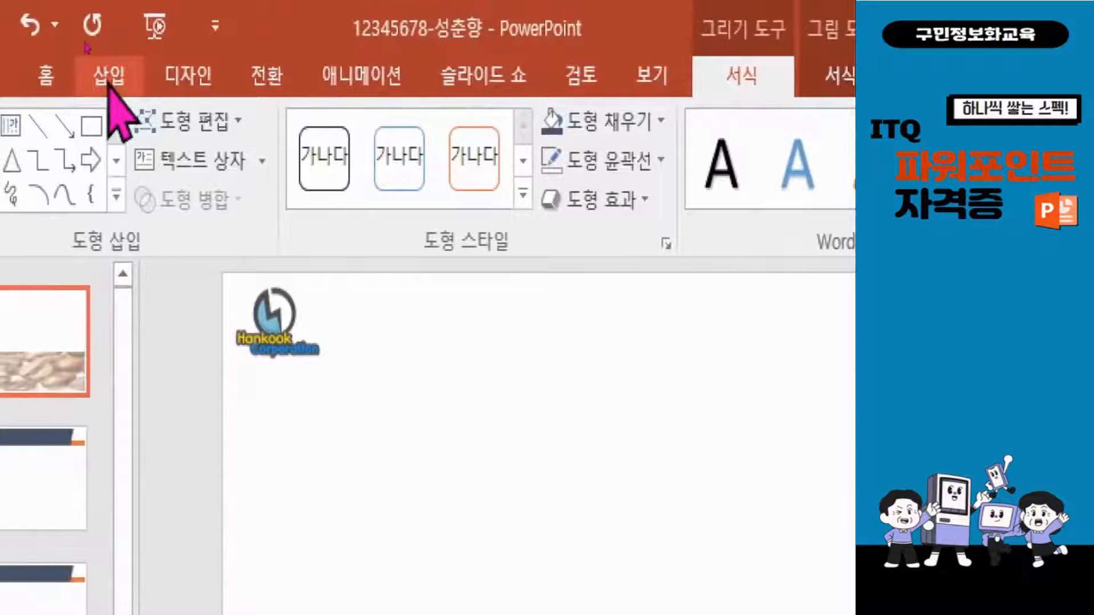
Insert WordArt in the plain black first style on slide 1 and replace its placeholder text with "Insurance"
click(109, 76)
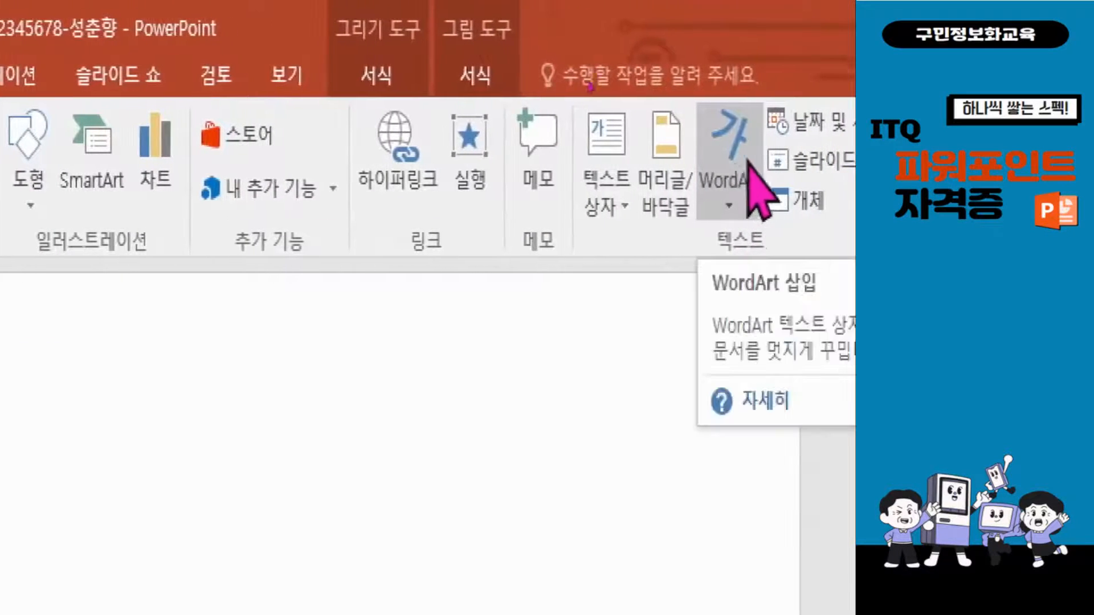
click(732, 145)
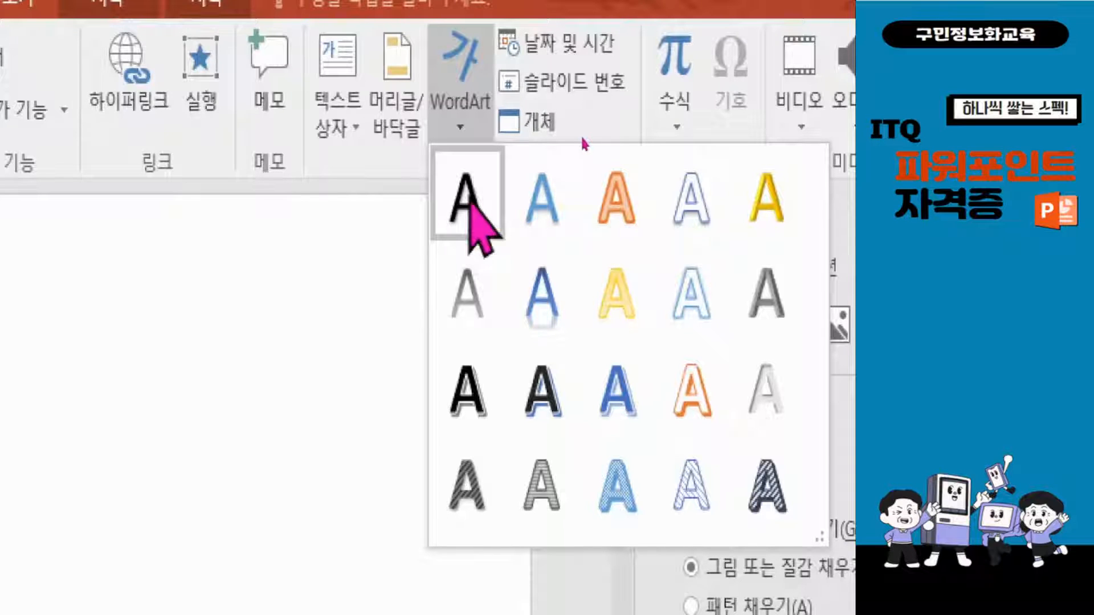
click(471, 202)
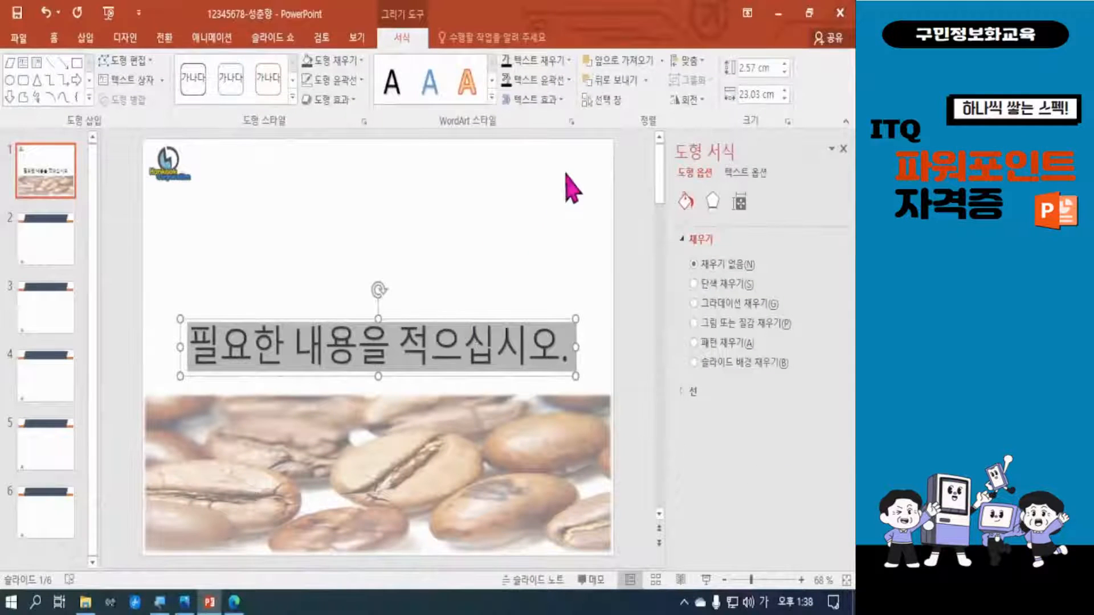
key(BackSpace)
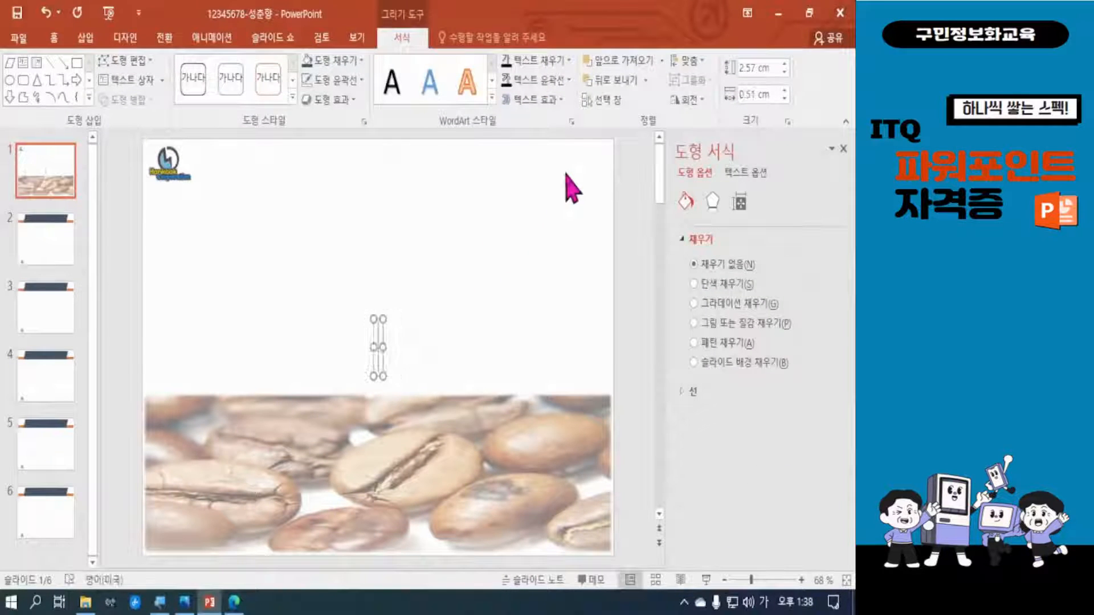
text(In)
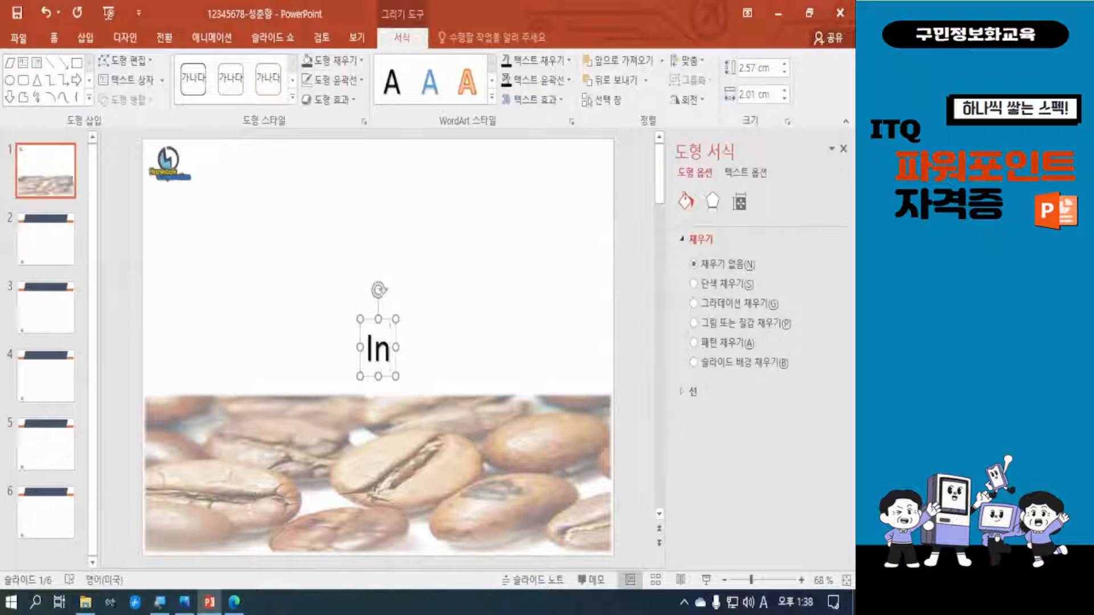
text(suranc)
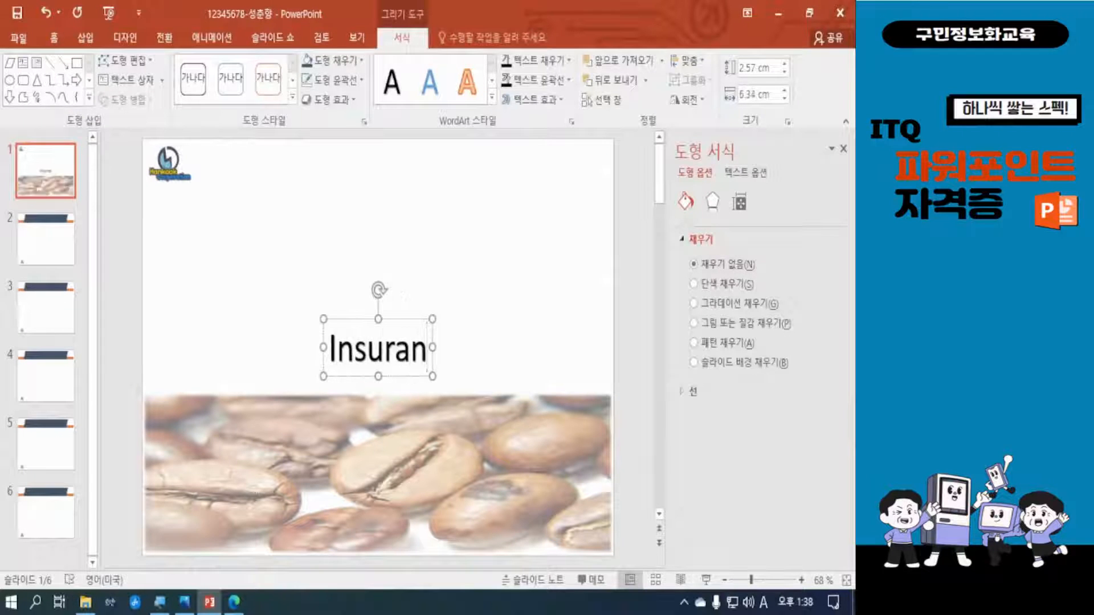
text(e)
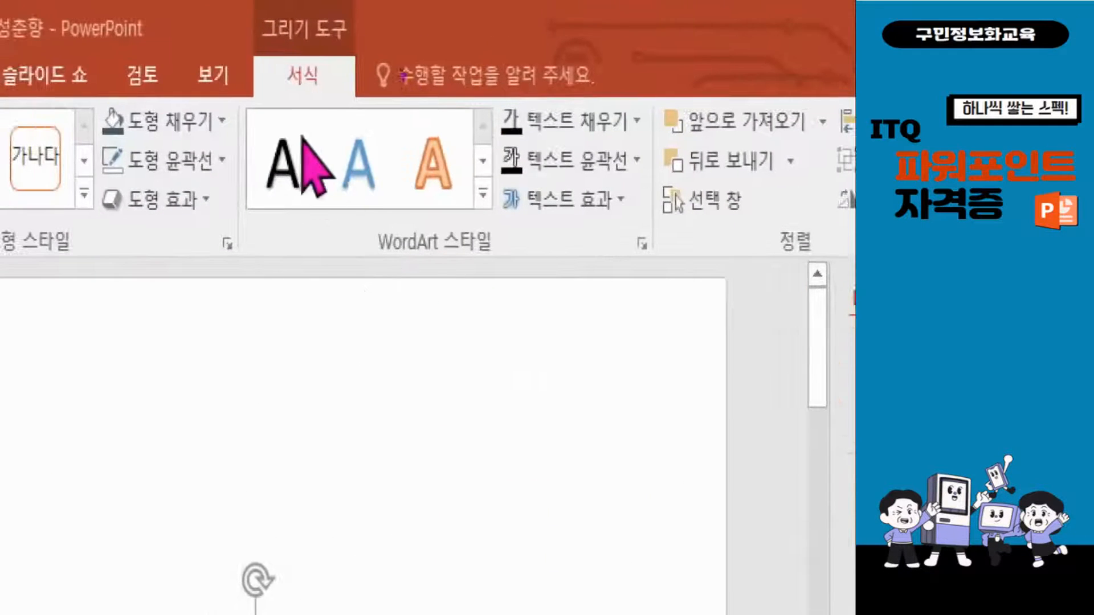
Remove the shadow from the Insurance WordArt by setting its text effect to 그림자 없음
click(614, 196)
mouse_move(623, 296)
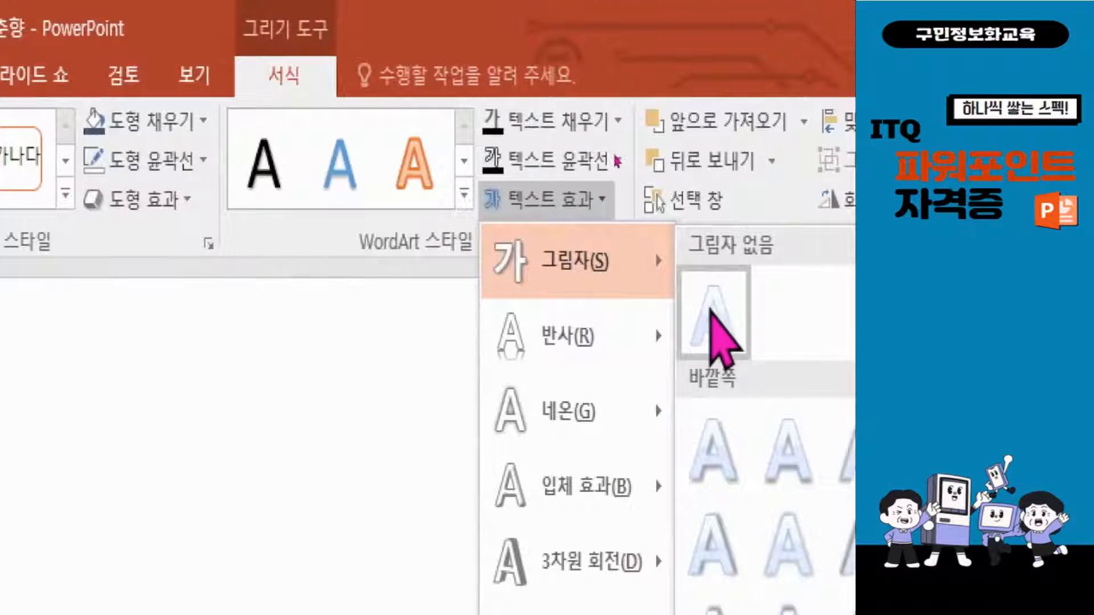
click(712, 310)
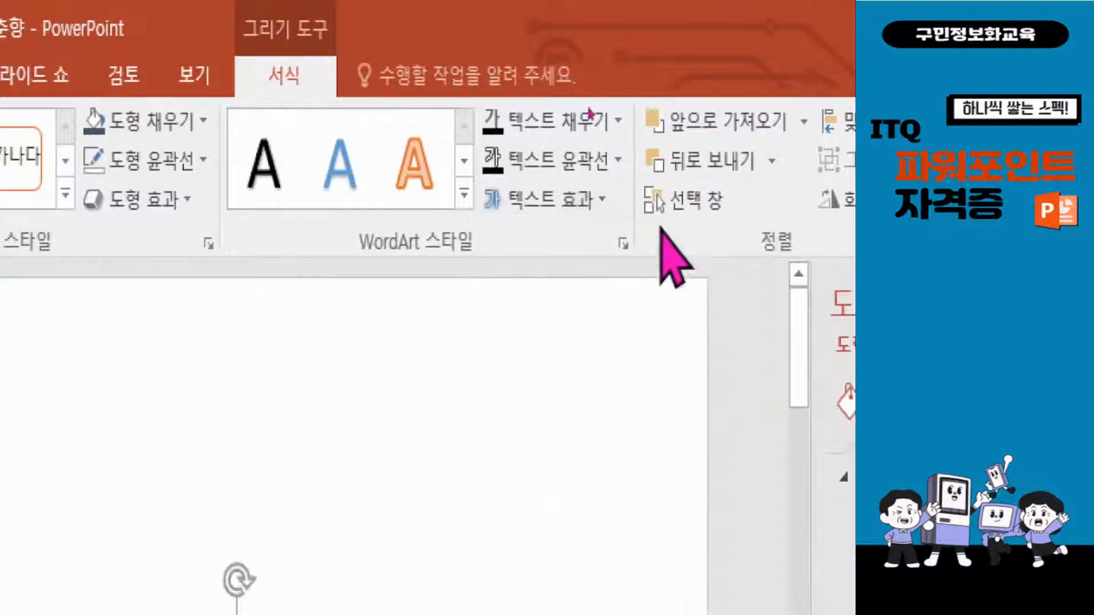
Apply the 위로 기울기 (slant up) transform text effect to the Insurance WordArt
click(587, 216)
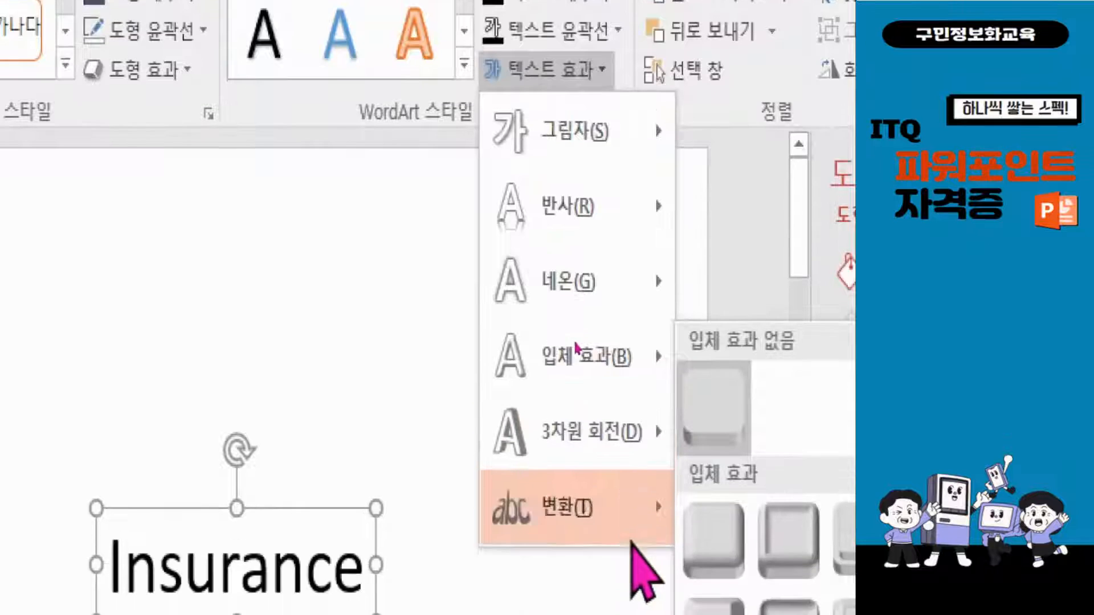
mouse_move(655, 510)
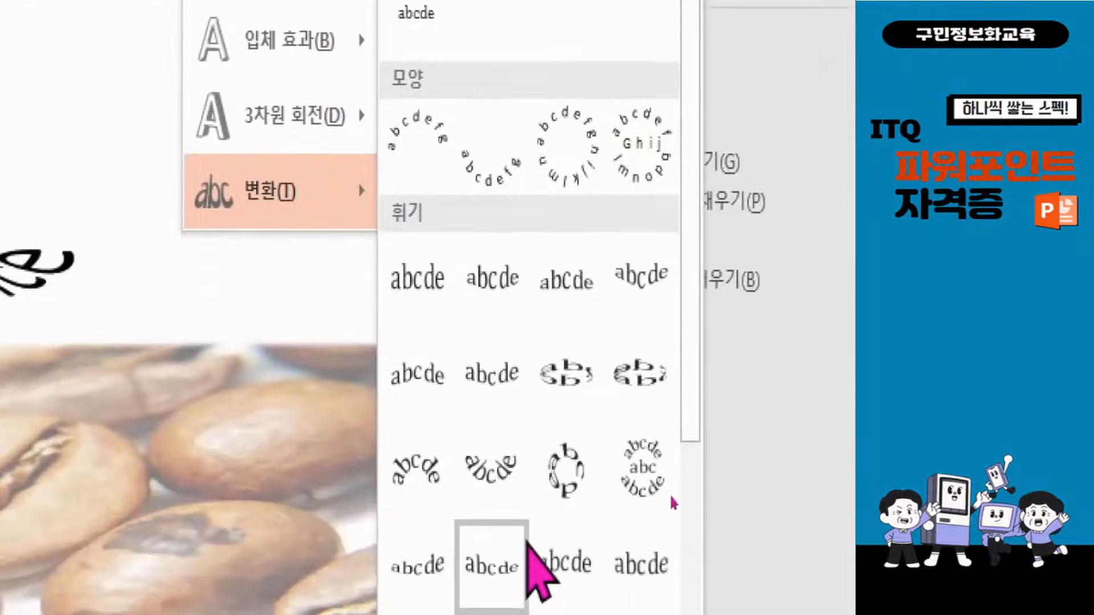
scroll(596, 330, down, 3)
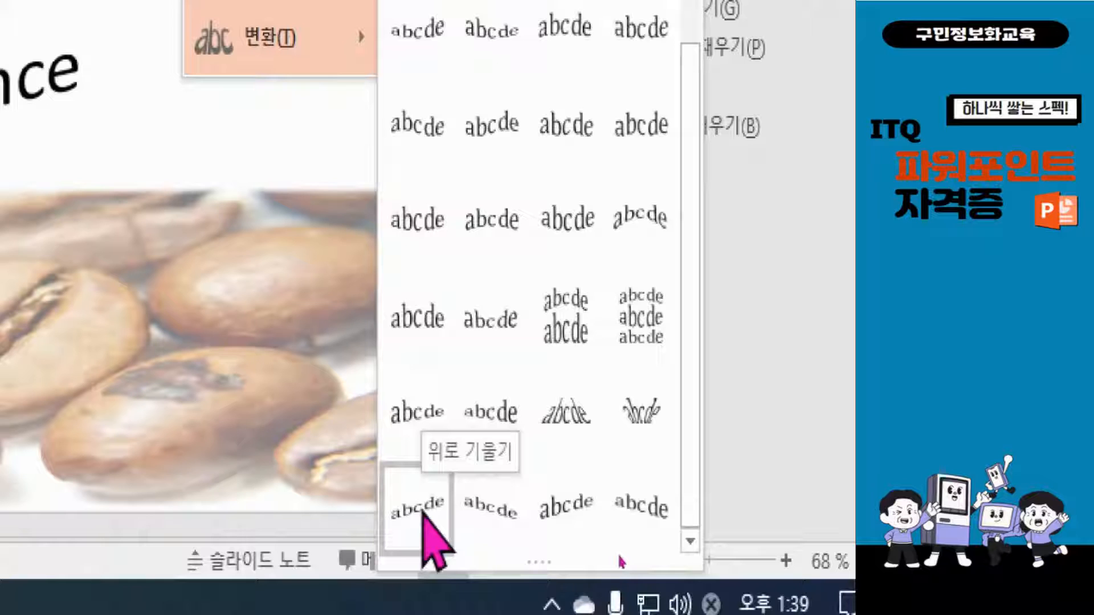
click(424, 510)
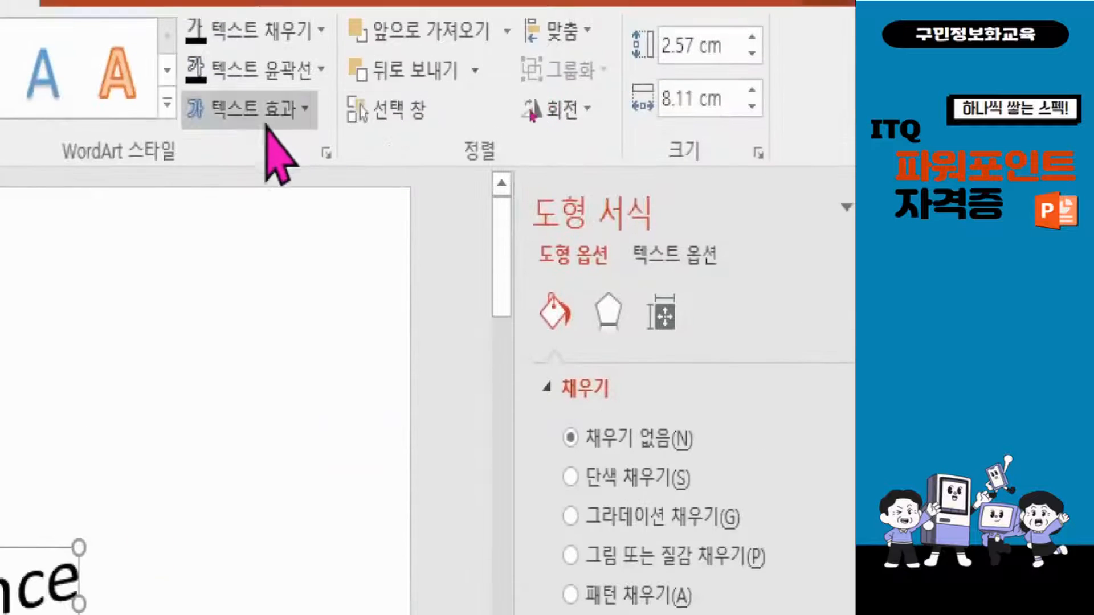
Apply the 전체 반사, 터치 (full reflection, touching) text effect to the Insurance WordArt
click(235, 111)
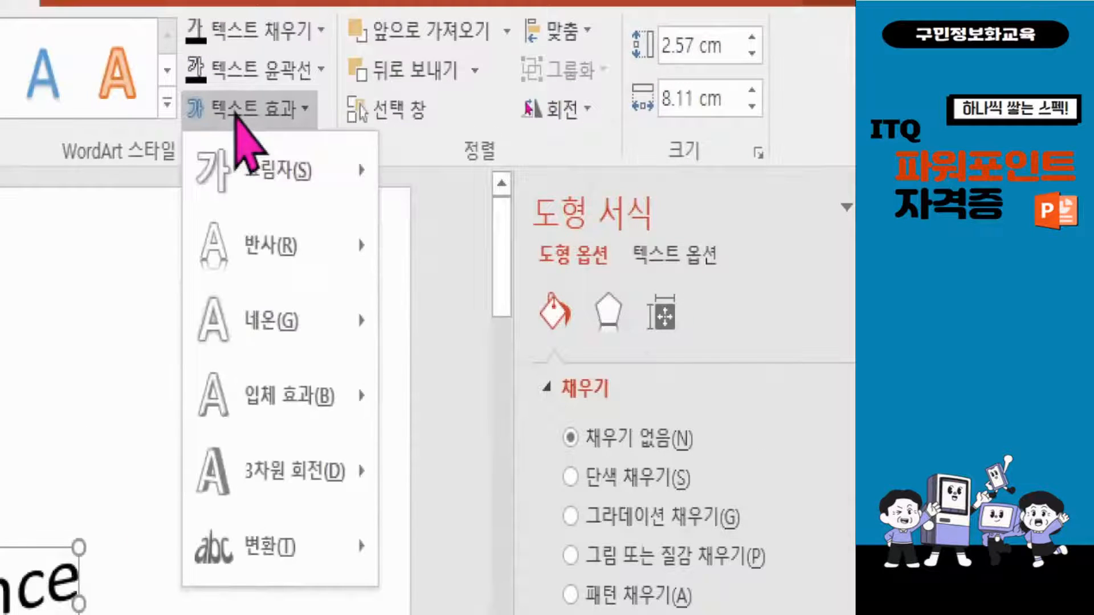
mouse_move(235, 239)
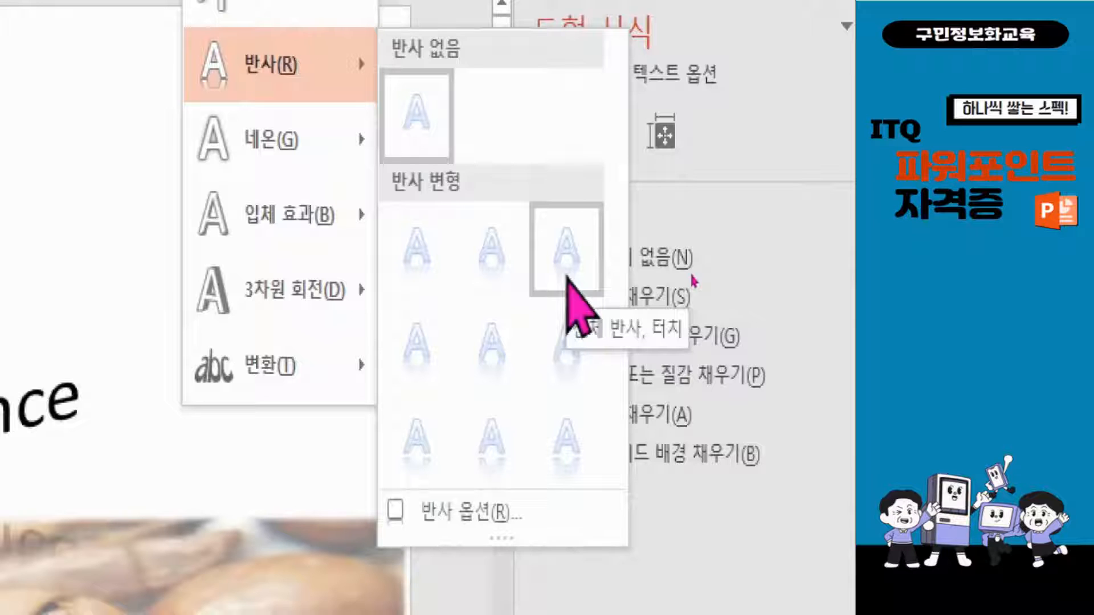
click(566, 277)
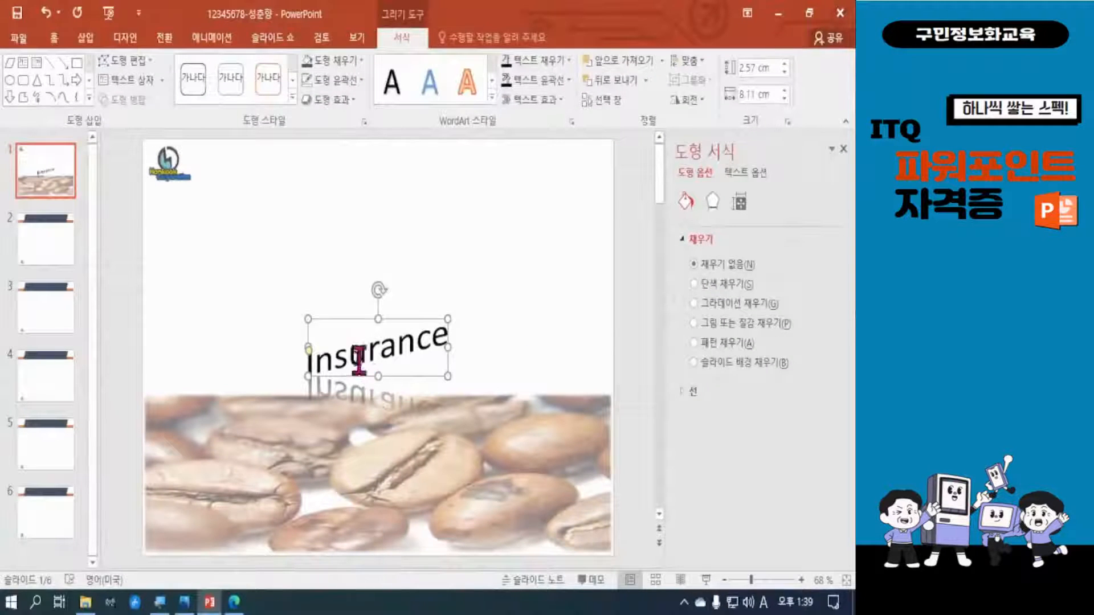
Enlarge the Insurance WordArt to about 3.8 cm high and 20.3 cm wide and place it above the coffee bean picture
drag(310, 320, 245, 240)
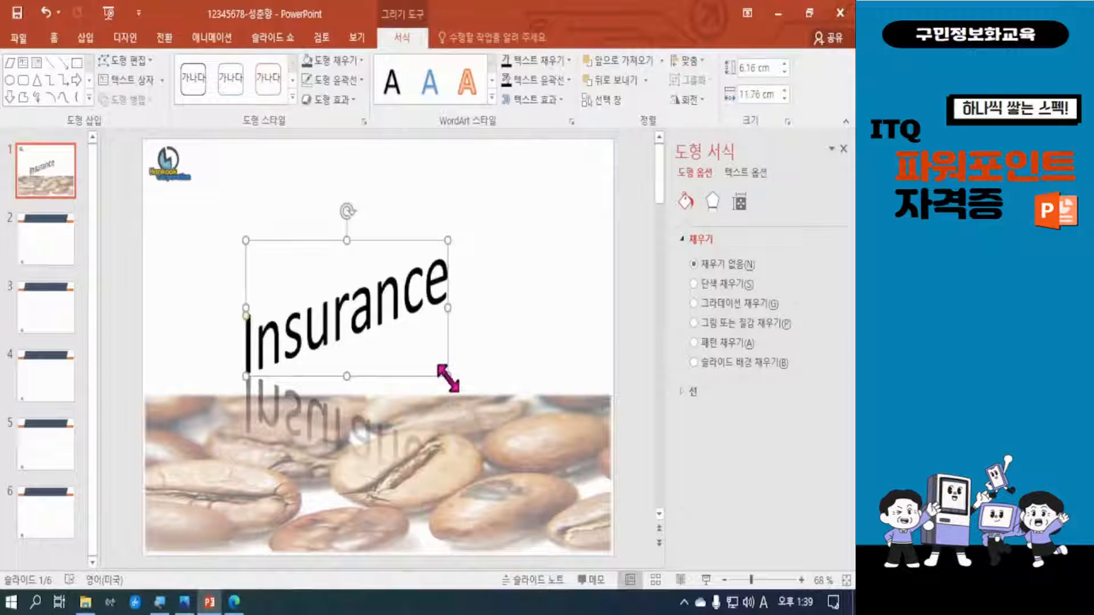
drag(448, 307, 543, 287)
drag(452, 237, 379, 214)
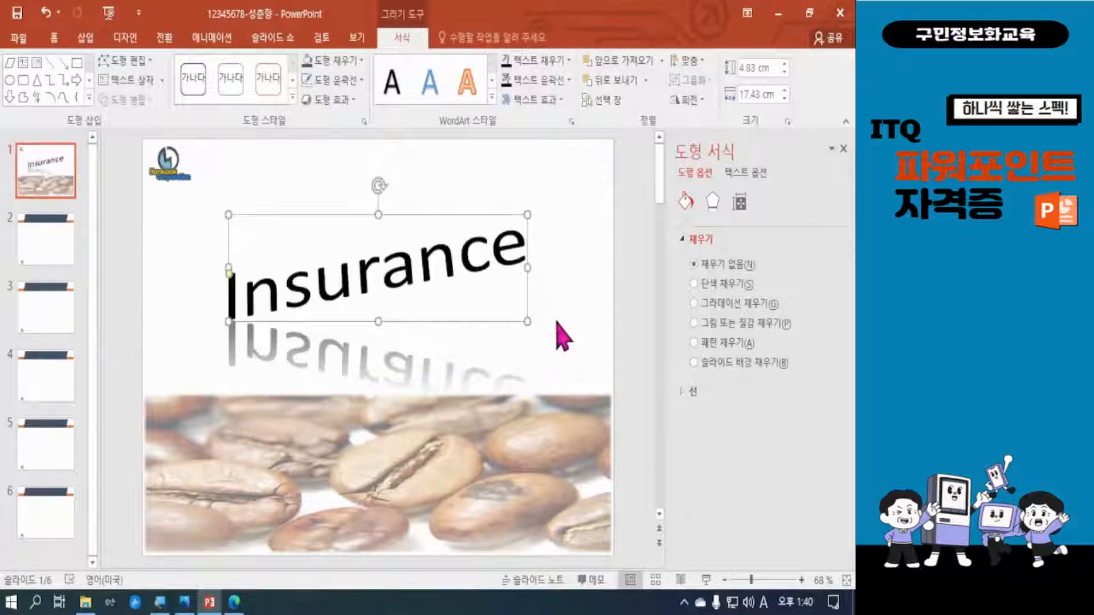
drag(527, 267, 576, 265)
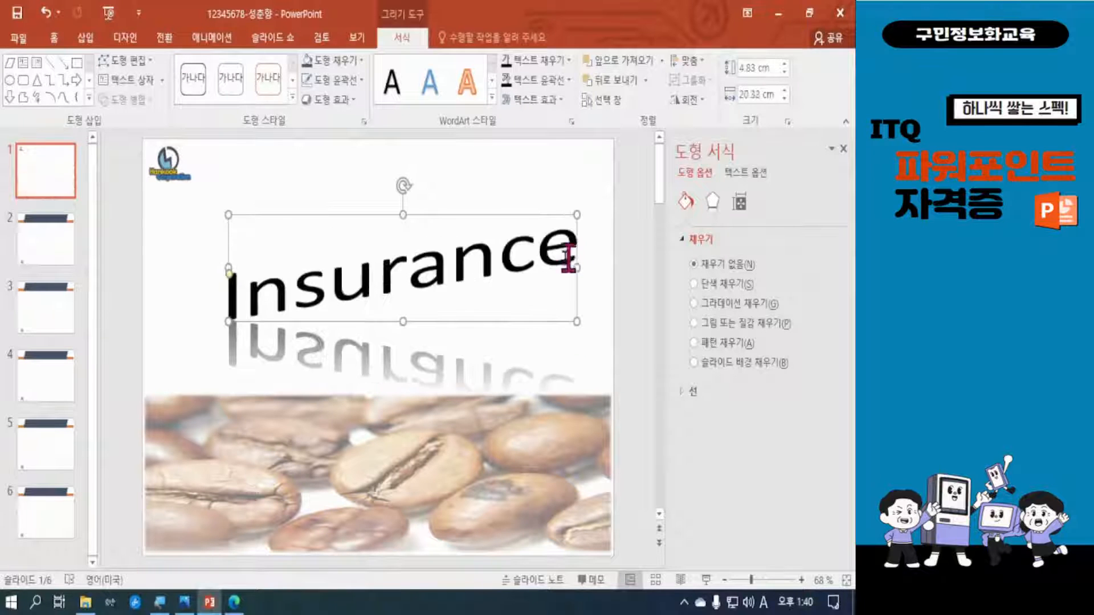
drag(417, 213, 391, 192)
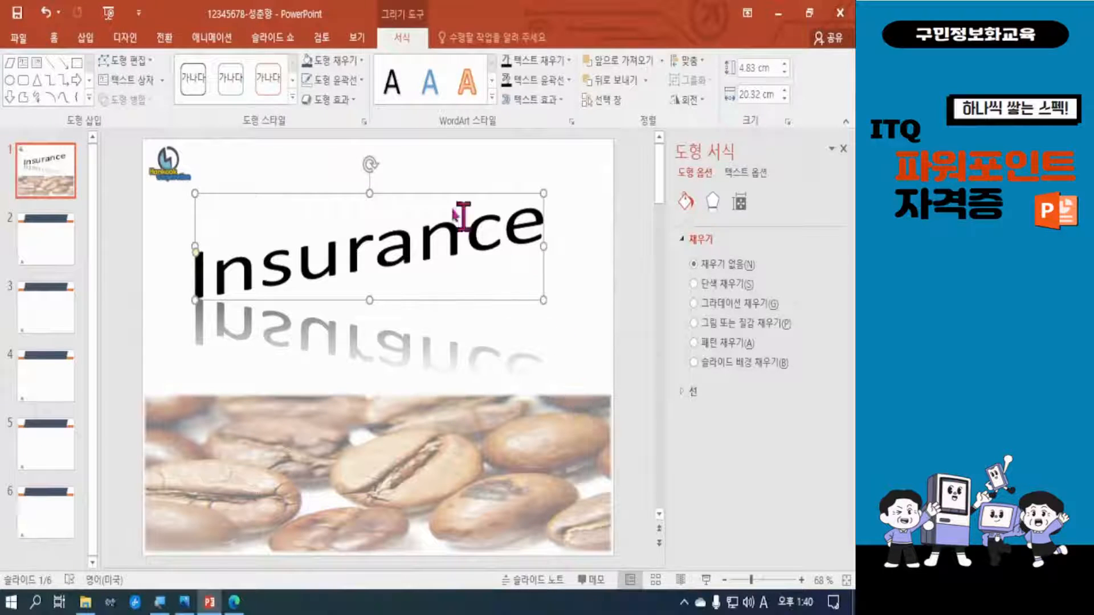
drag(369, 193, 377, 223)
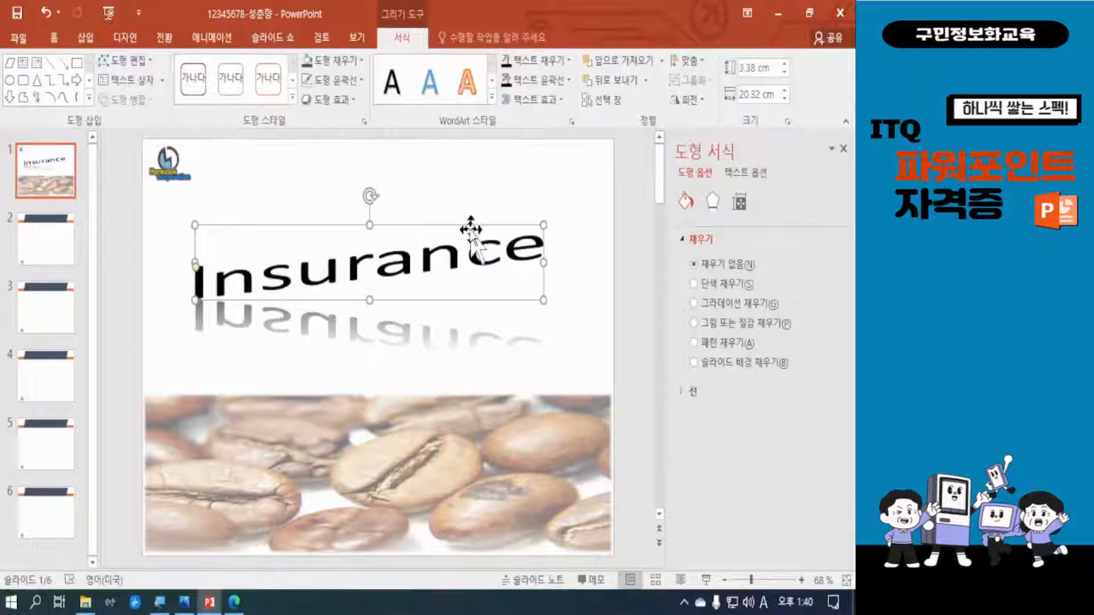
drag(370, 225, 370, 216)
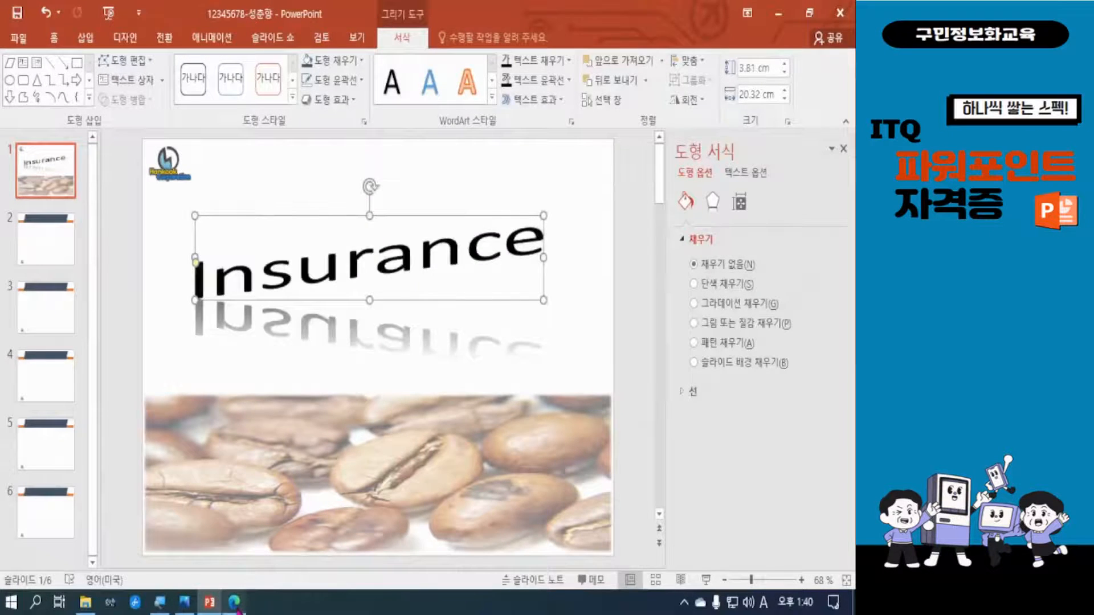
Compare with the exam paper PDF's sample slide, then widen the Insurance WordArt to about 22.3 cm and move it slightly down
click(234, 602)
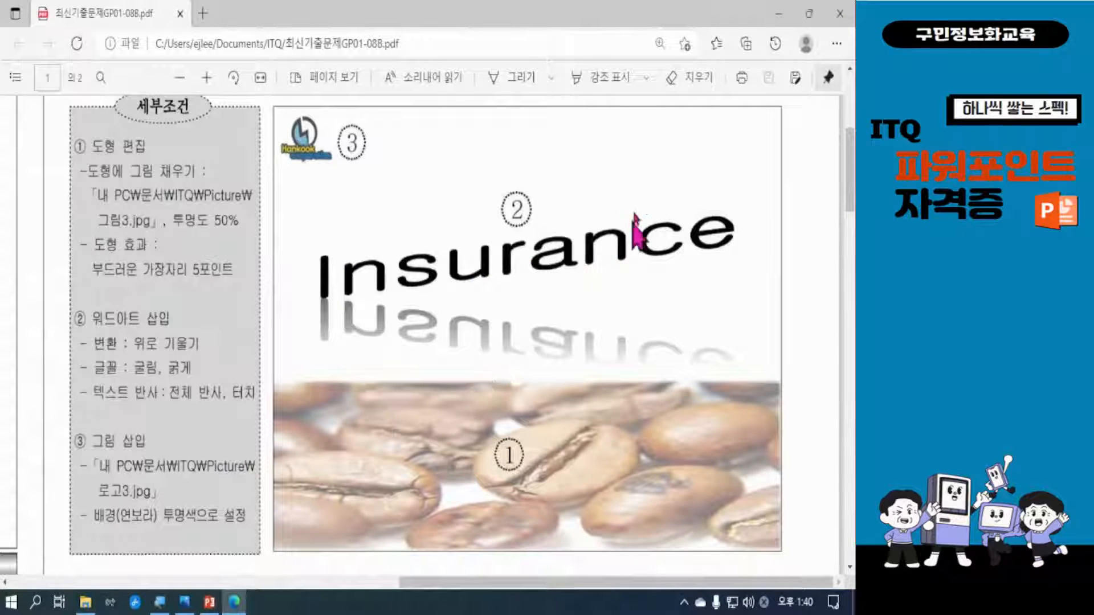
click(778, 13)
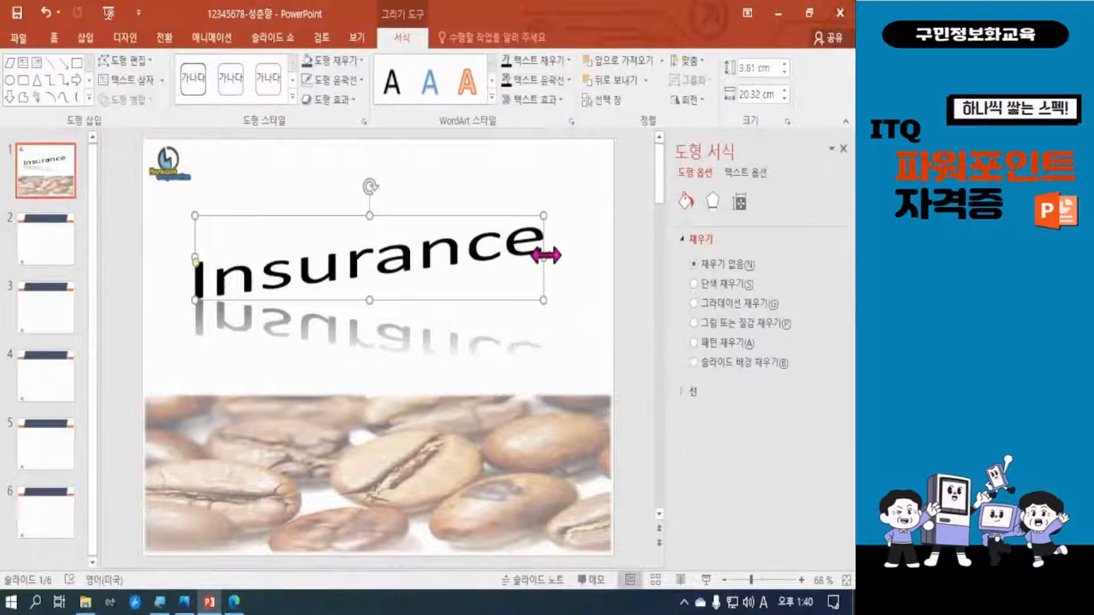
drag(544, 258, 568, 257)
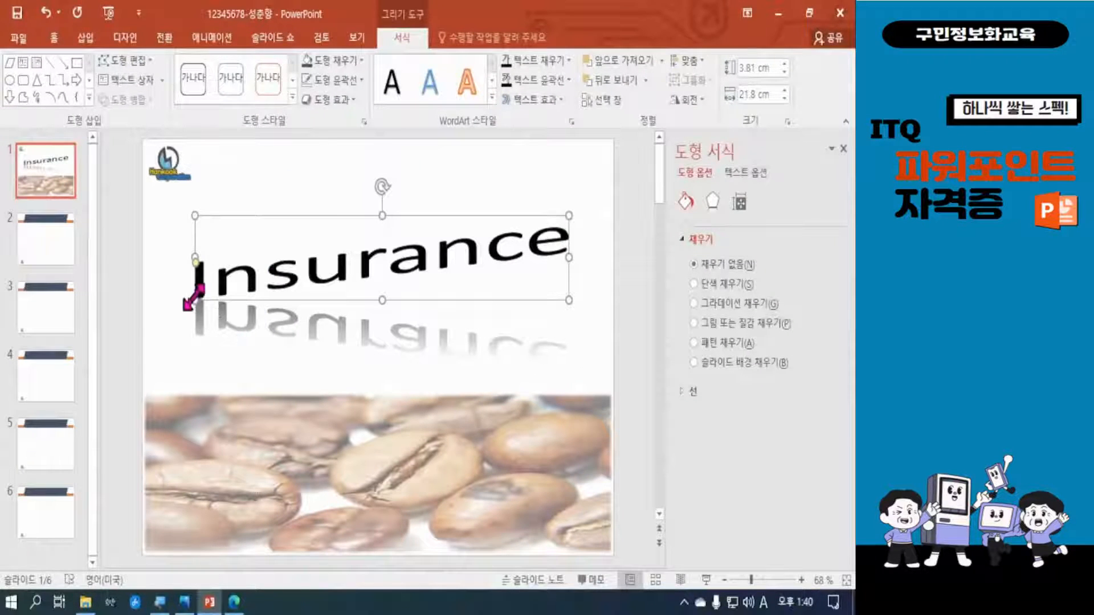
drag(194, 216, 182, 215)
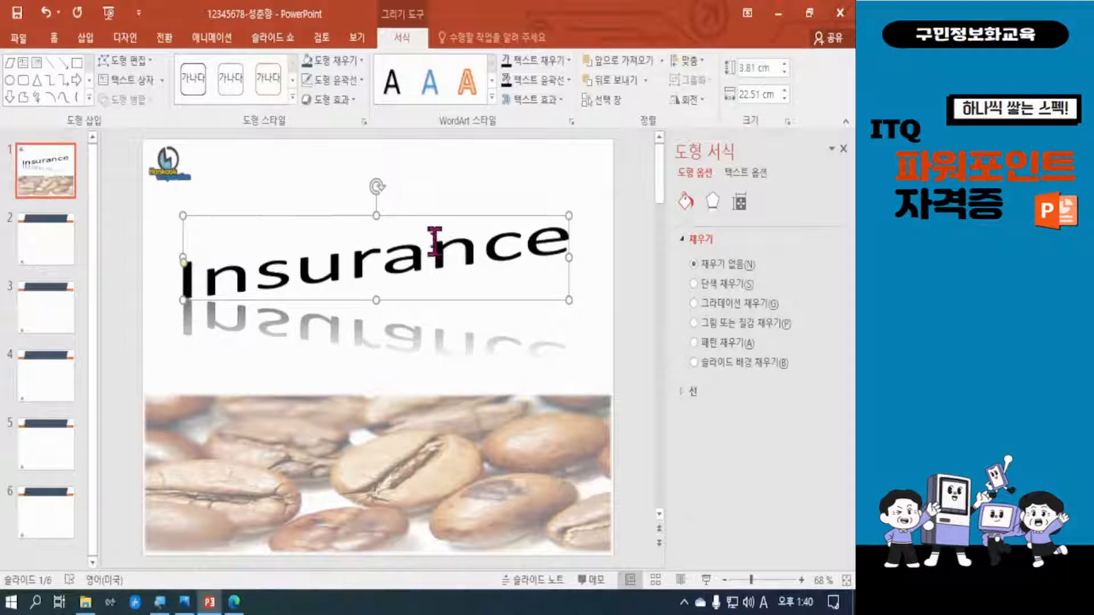
mouse_move(432, 214)
mouse_down()
mouse_move(432, 232)
mouse_move(431, 222)
mouse_up()
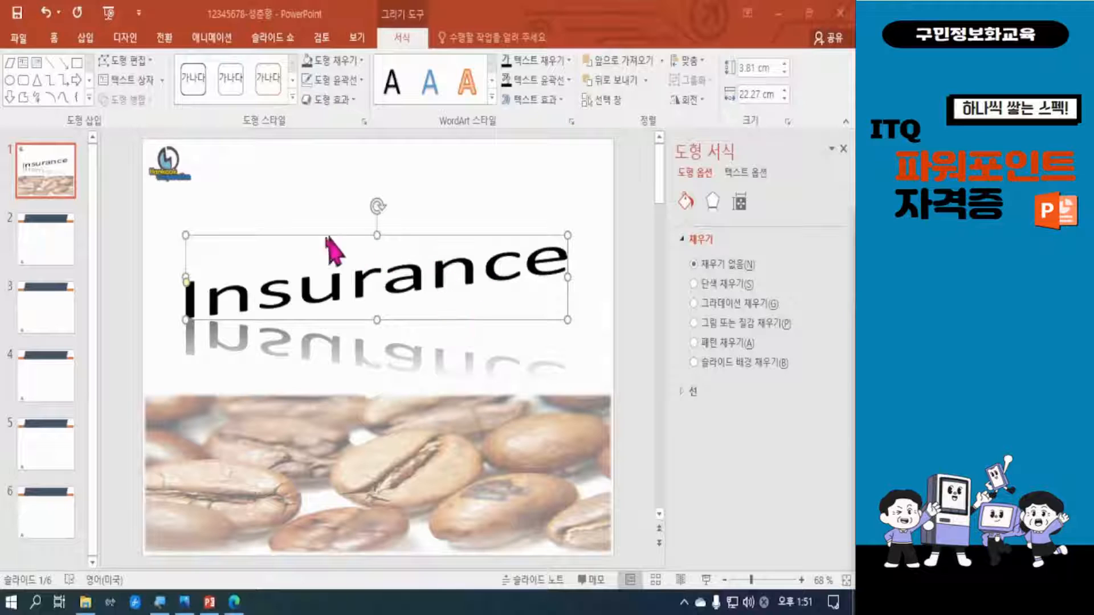
Select the Insurance WordArt and examine its slant, reflection and font conditions in the exam paper PDF
click(504, 319)
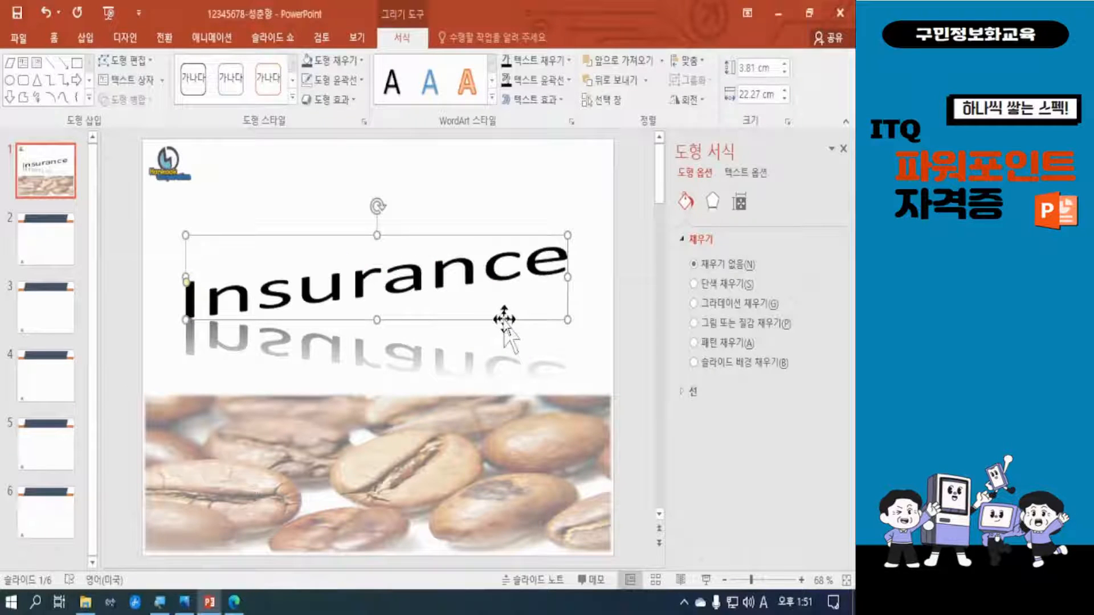
click(235, 604)
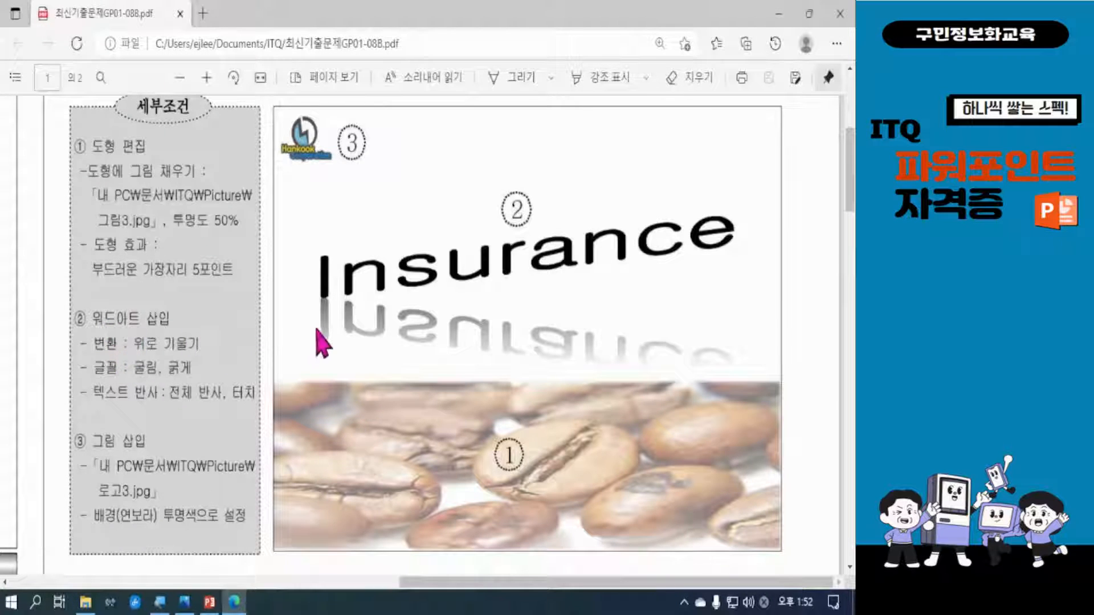
drag(325, 300, 715, 218)
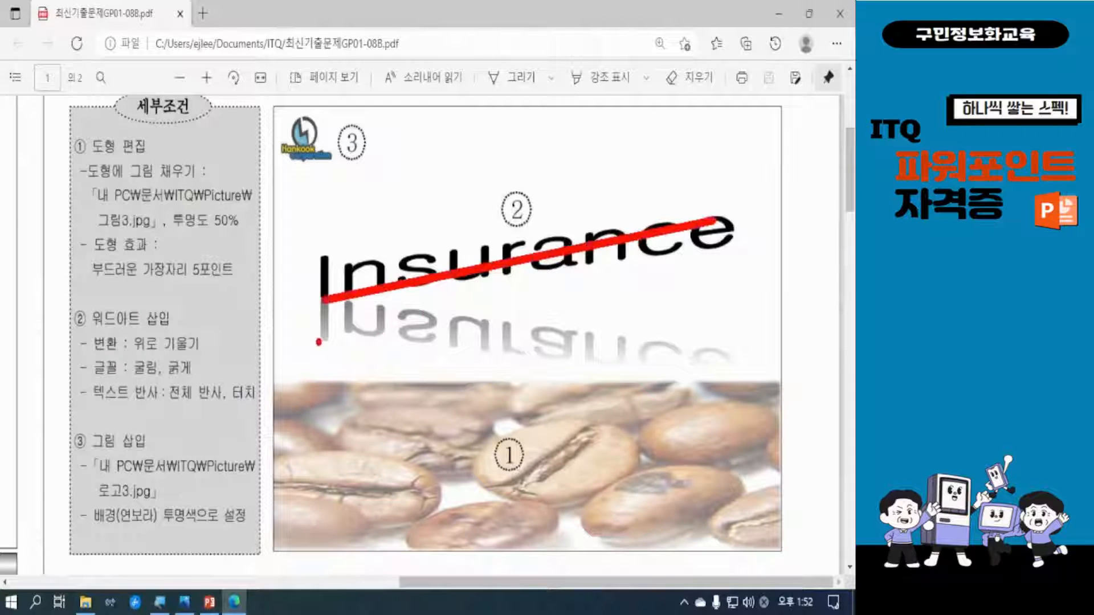
drag(331, 323, 695, 323)
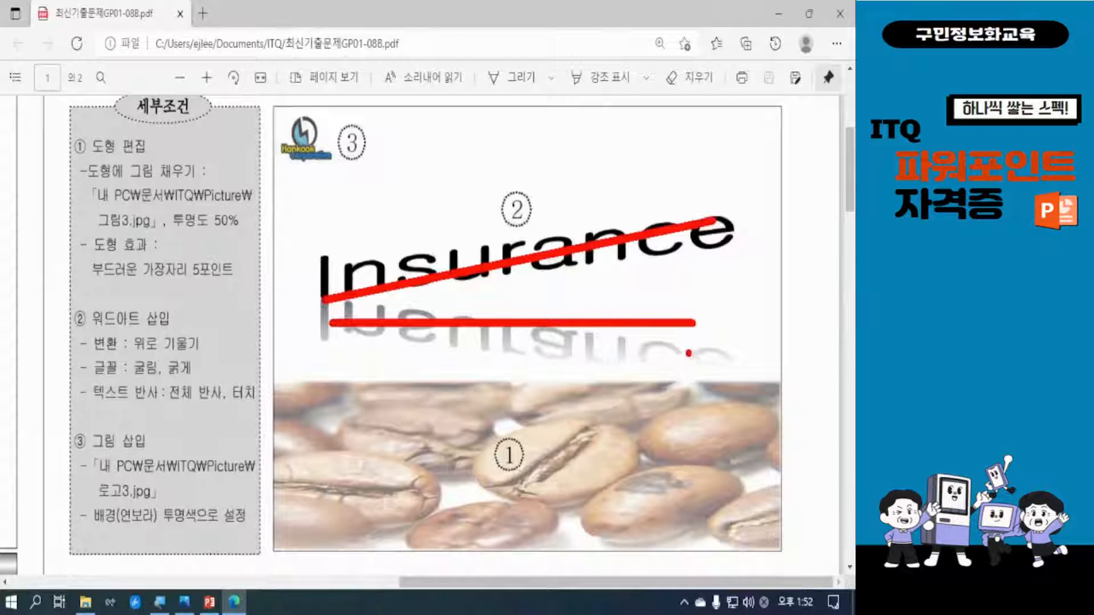
key(Escape)
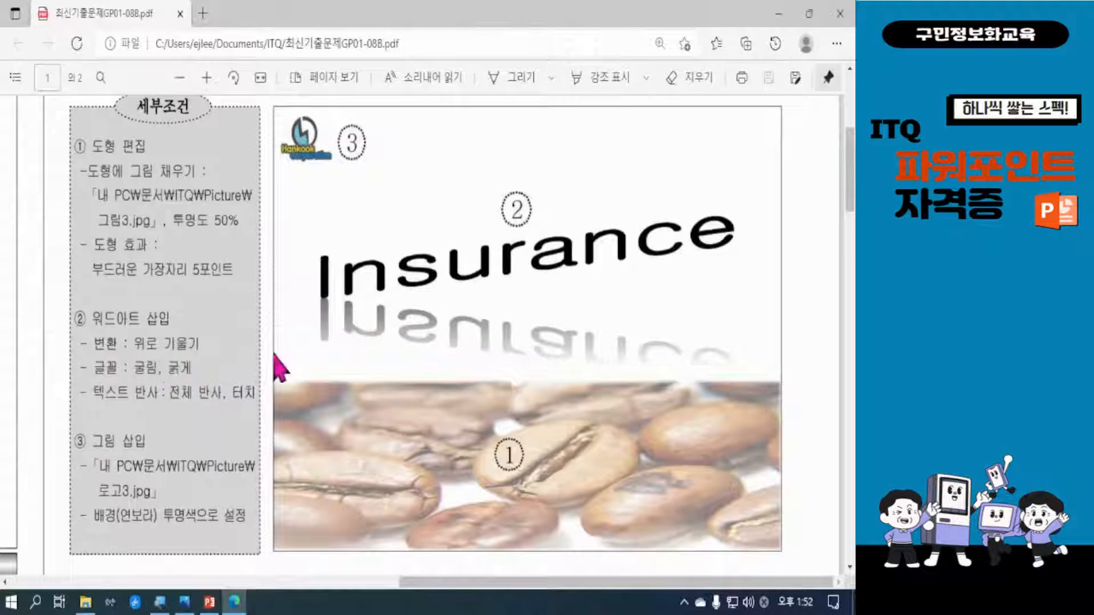
click(778, 13)
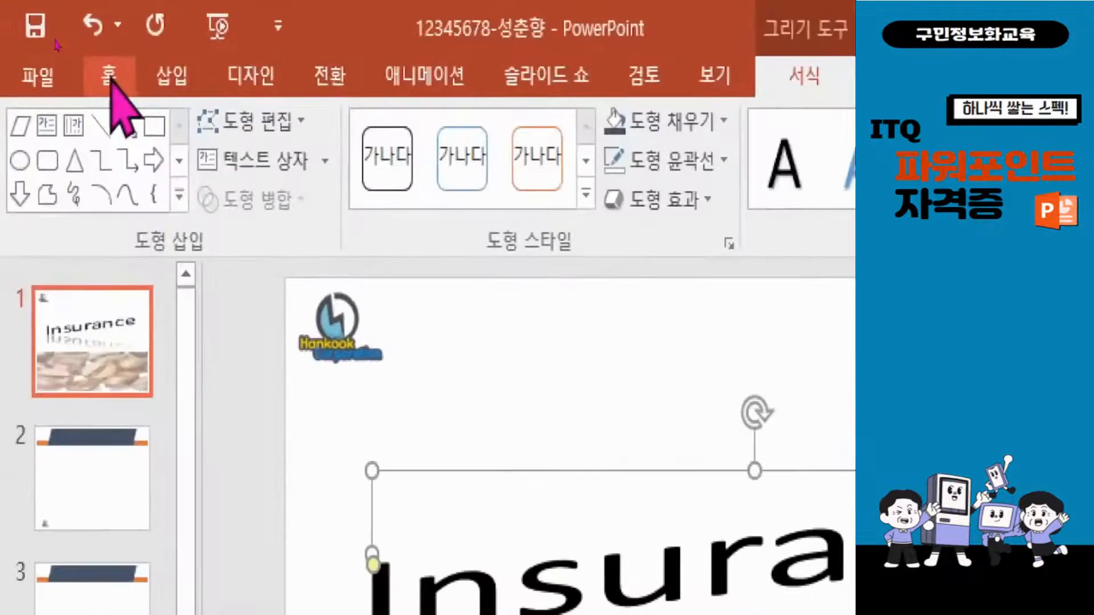
Set the Insurance WordArt's font to 굴림 in bold and check its font colour choices without changing the colour
click(101, 72)
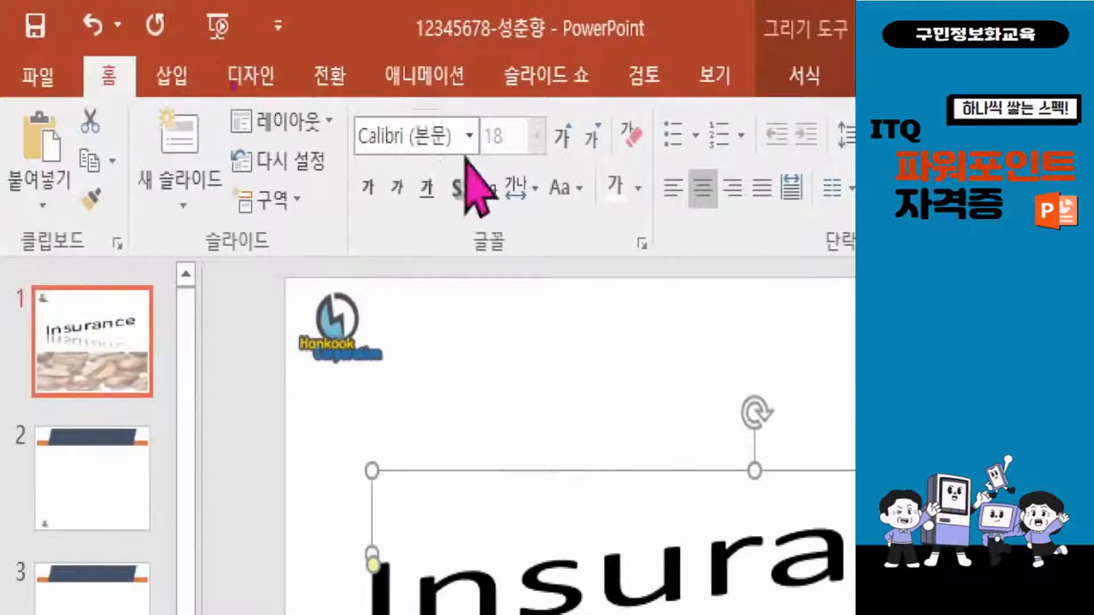
click(406, 139)
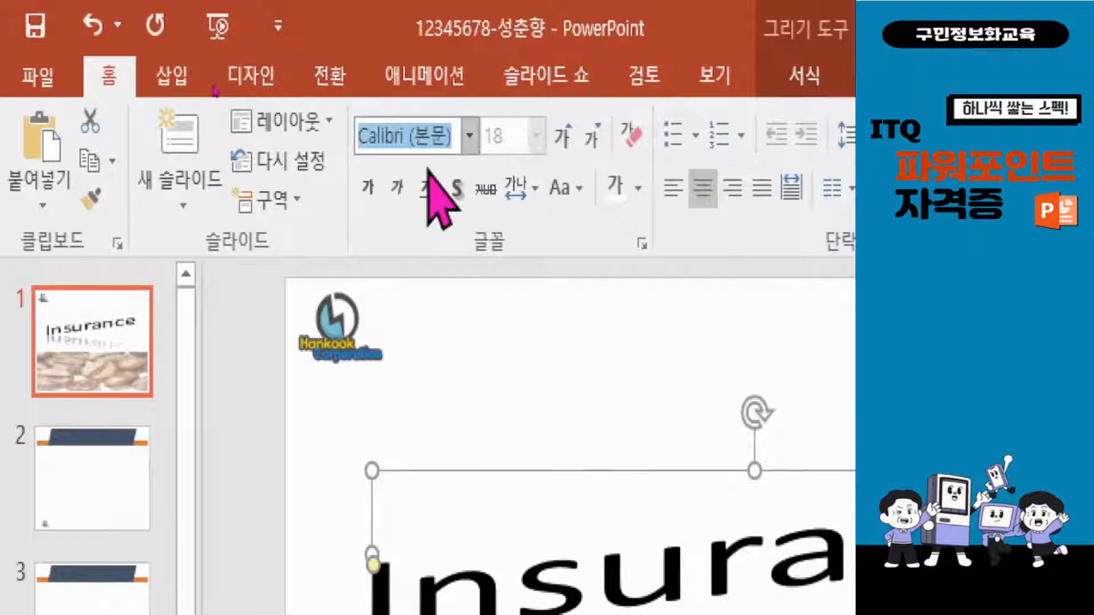
text(rnf)
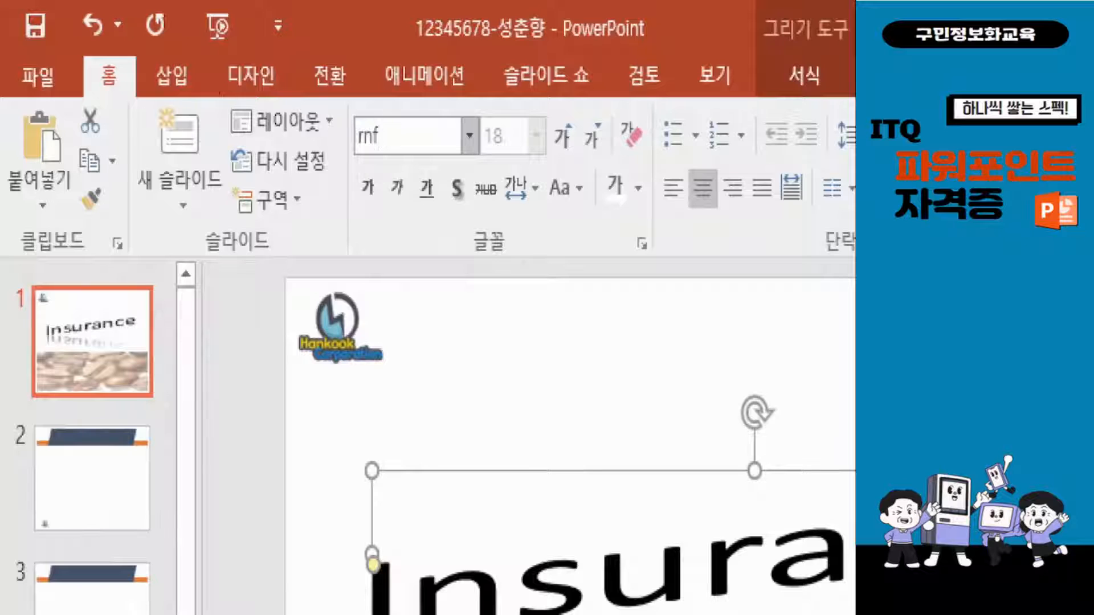
text(fla)
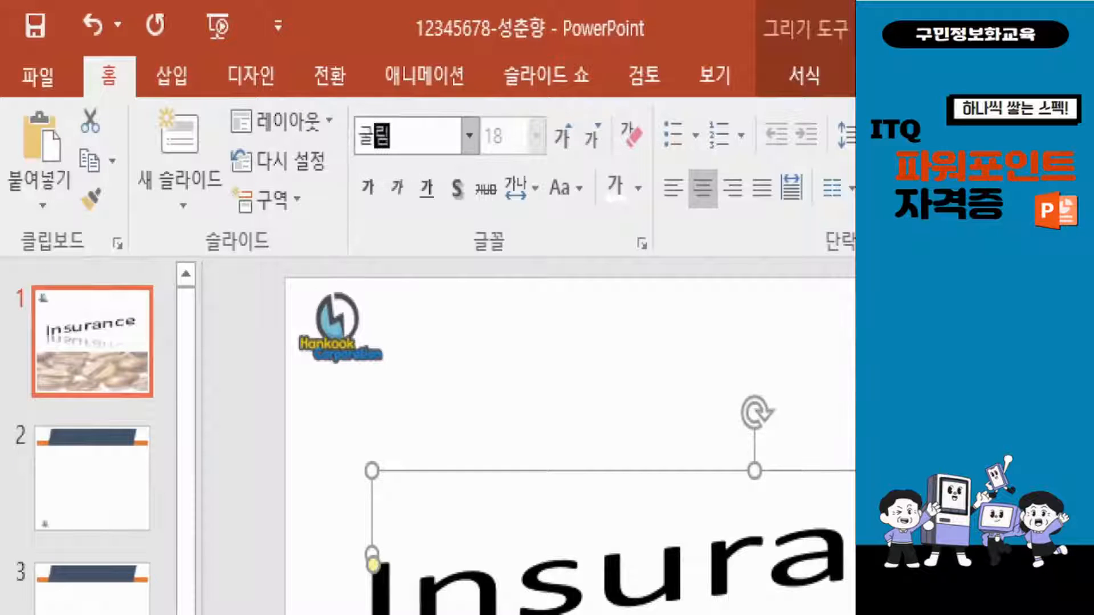
key(Return)
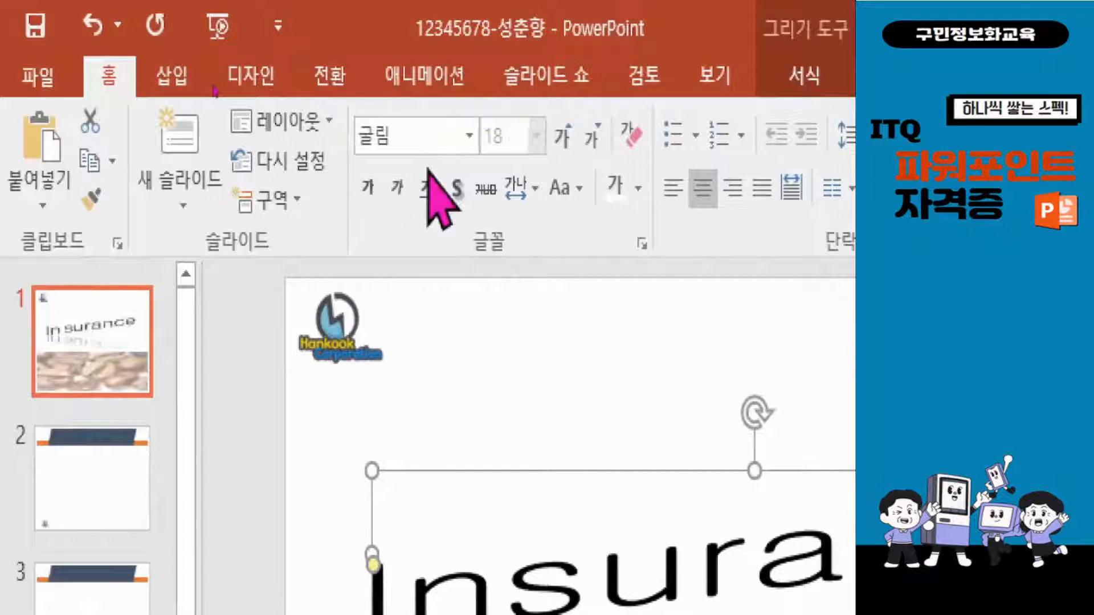
click(370, 195)
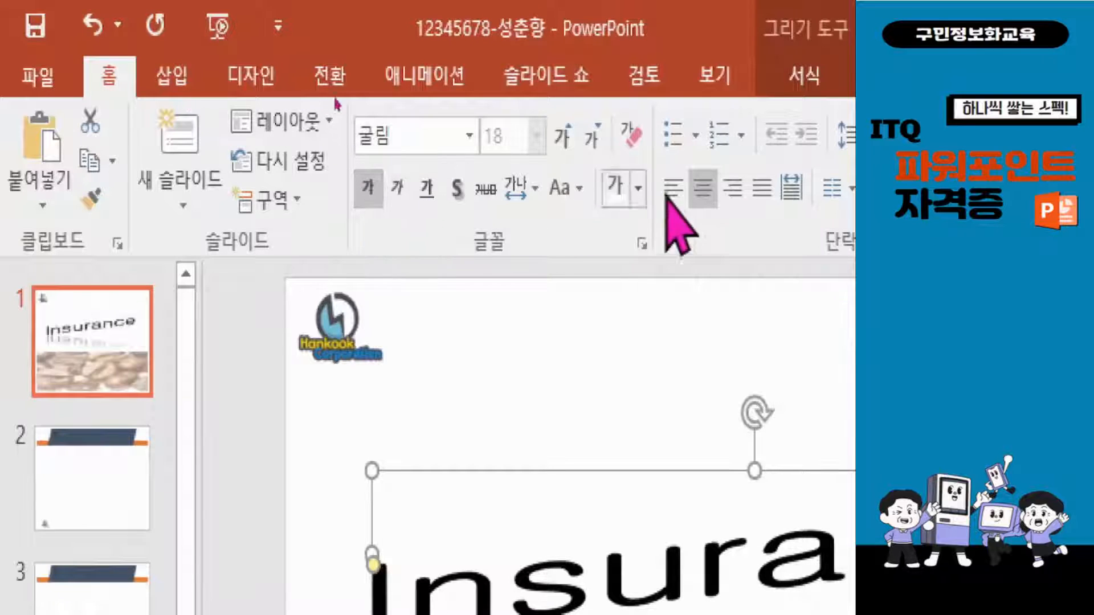
click(638, 189)
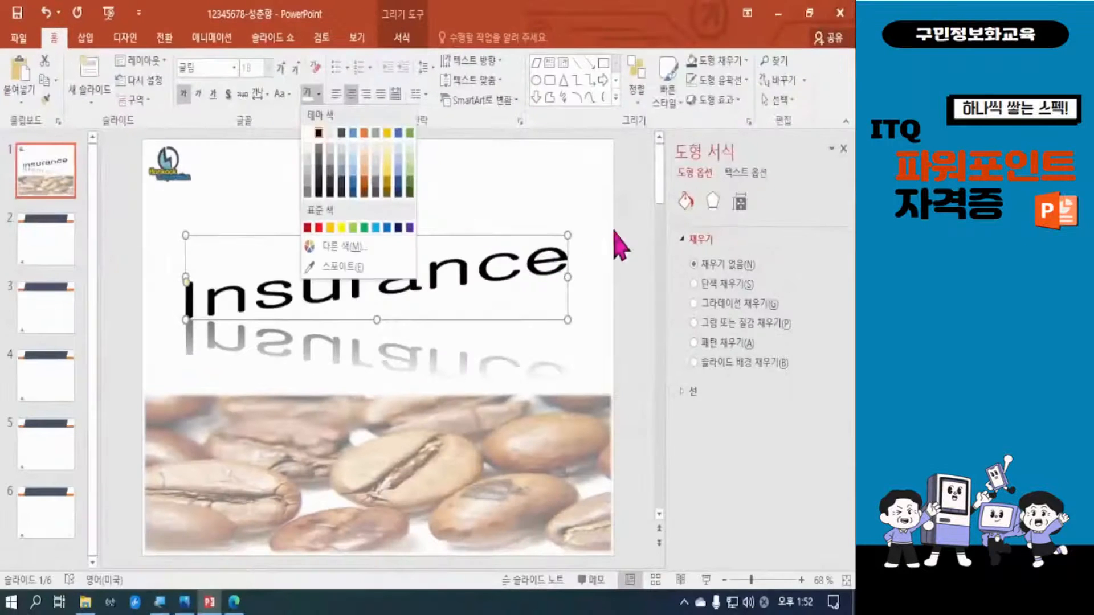
key(Escape)
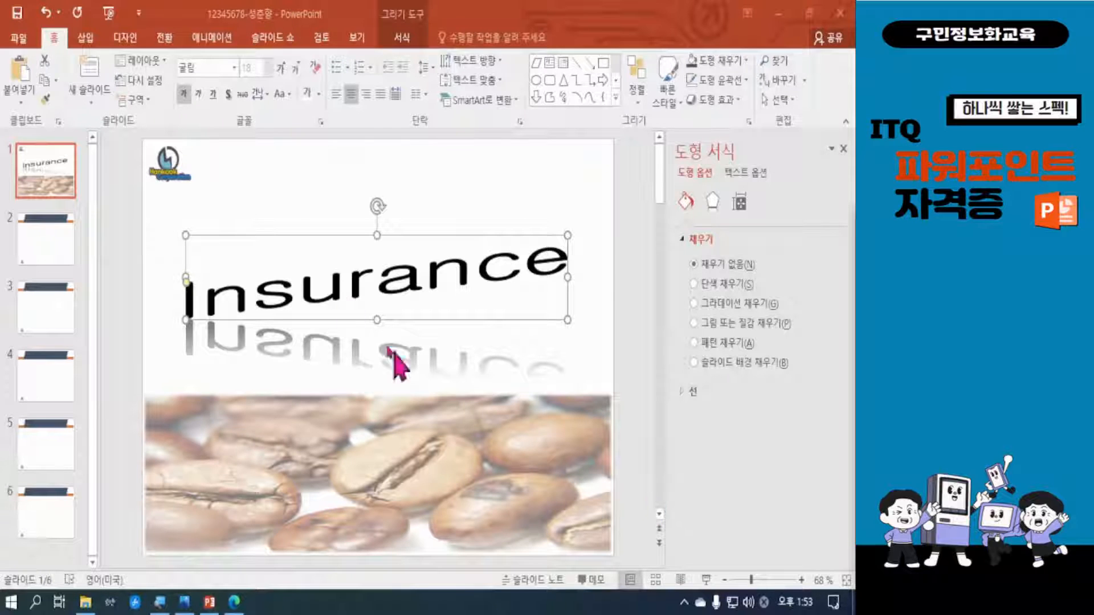
Open slide 2 for editing and close the 배경 서식 (background format) pane
click(54, 259)
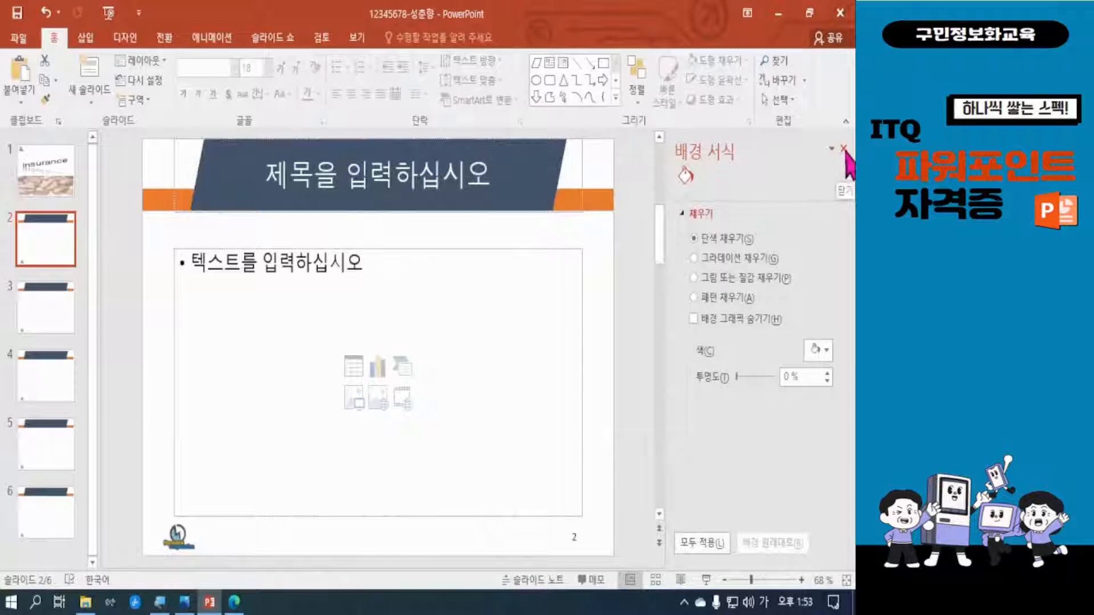
click(844, 149)
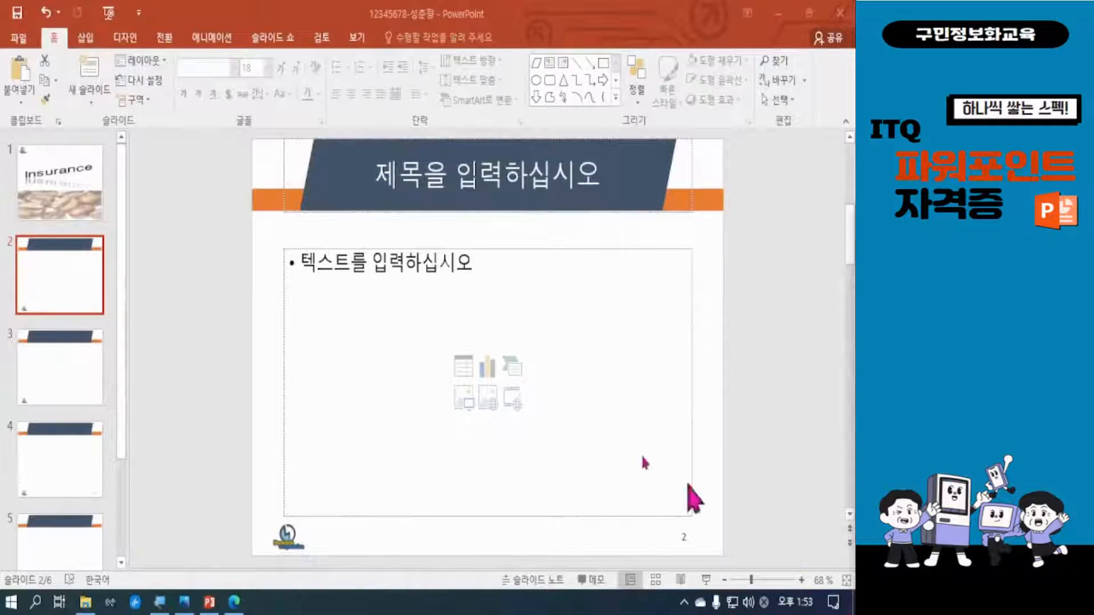
Switch to the exam paper PDF in the browser and examine the slide 2 목차 (table of contents) conditions and sample layout
click(234, 602)
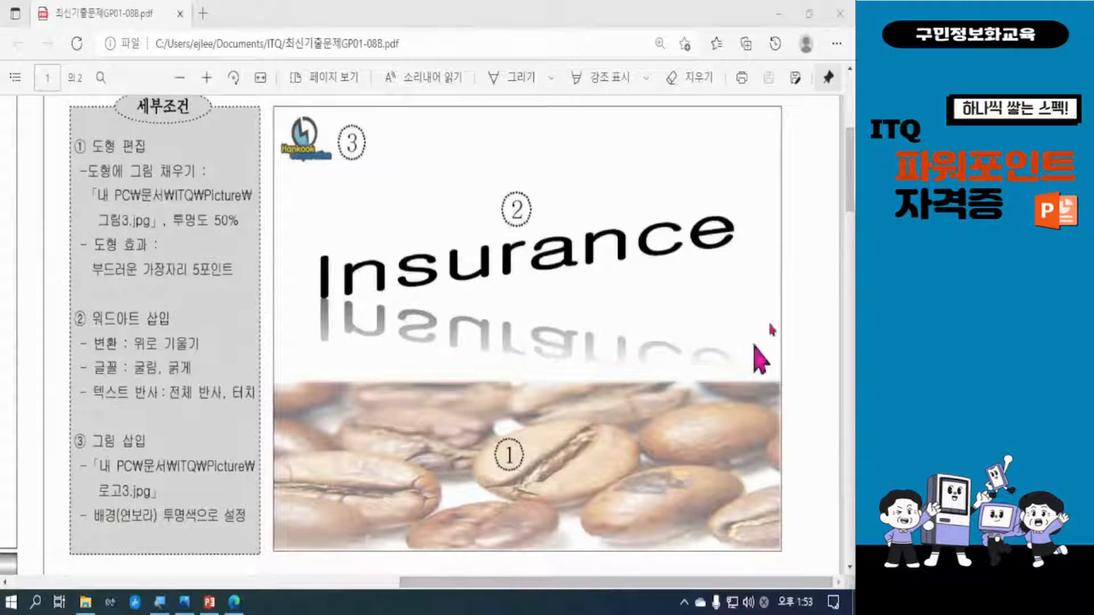
scroll(849, 232, down, 5)
scroll(427, 335, down, 4)
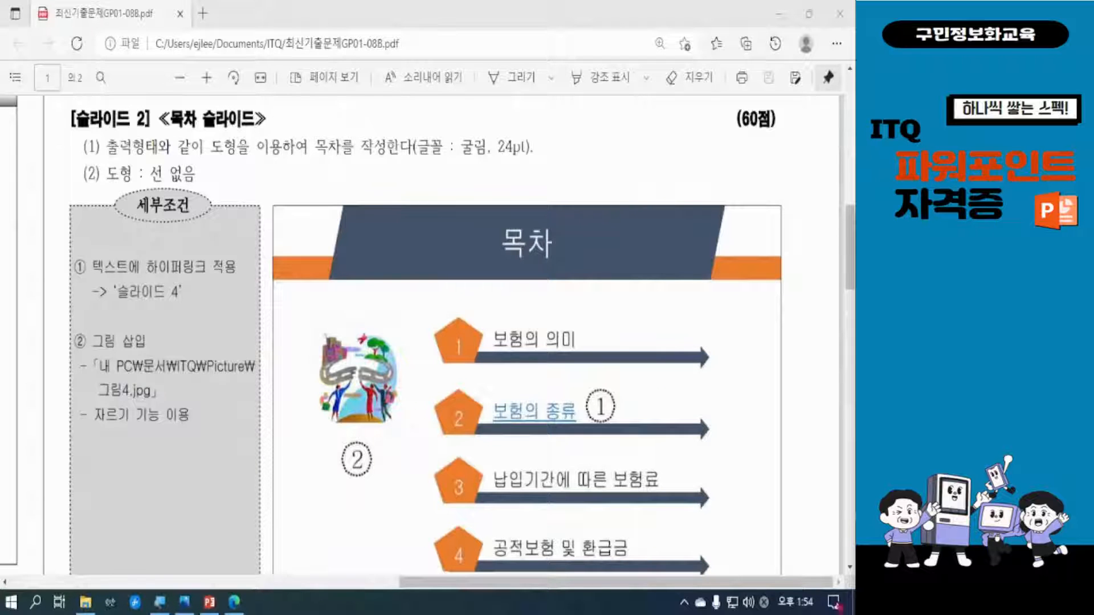
scroll(740, 415, down, 2)
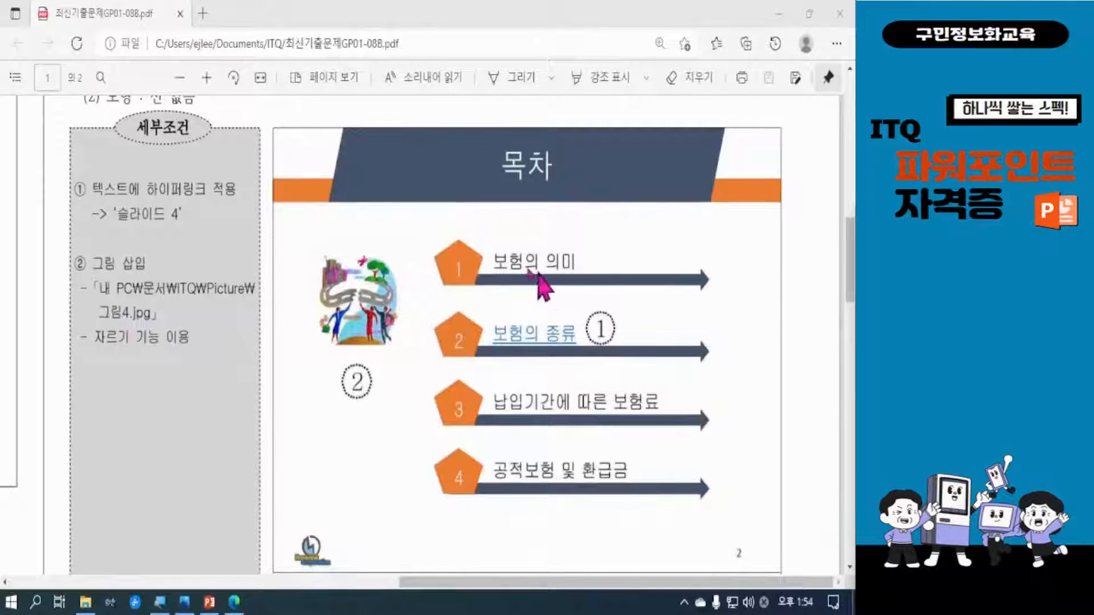